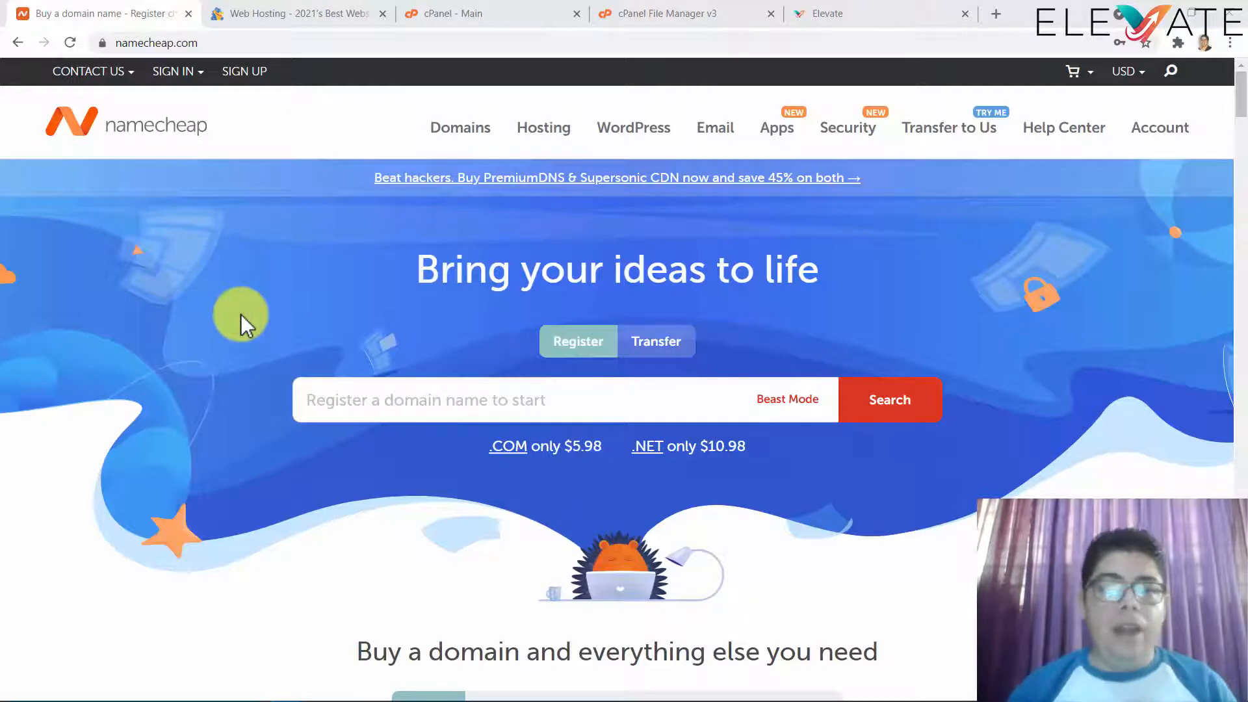
- Switch from Namecheap to the HostGator 'Web Hosting' tab, which shows plans from $2.75/mo
{"action": "left_click", "coordinate": [272, 14]}
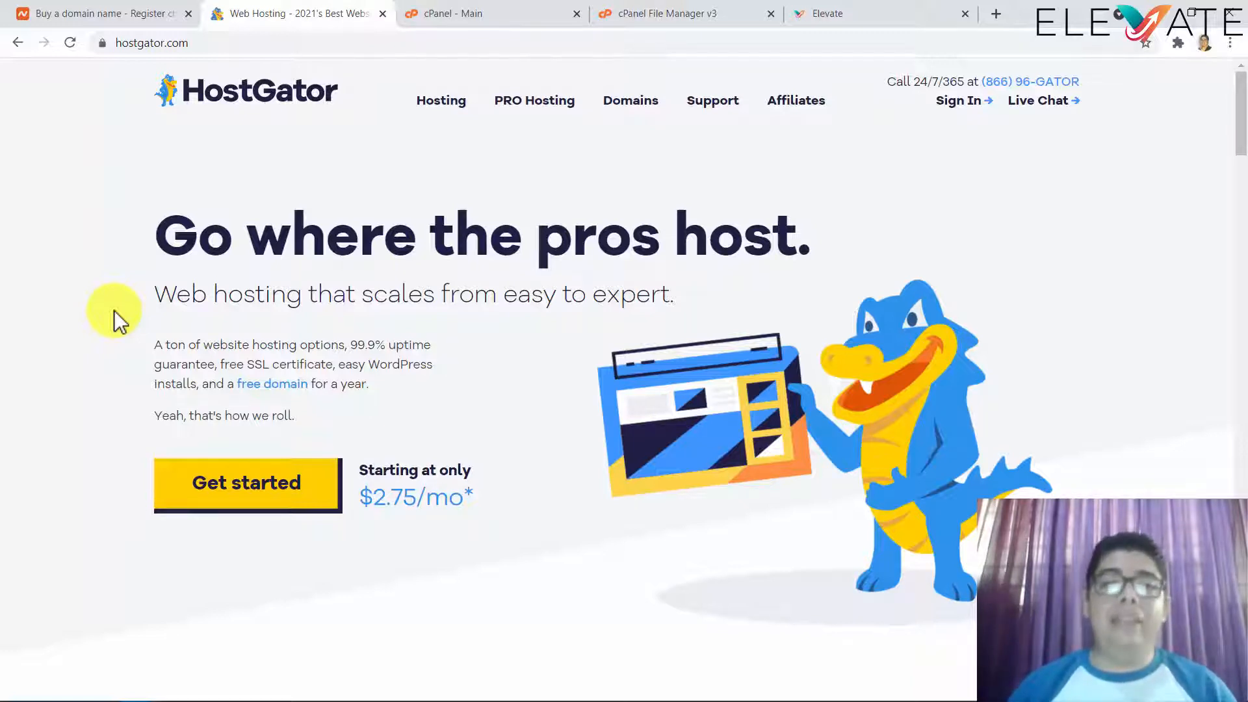
- Show the HostGator cPanel main dashboard with its Email, Files and Databases tools
{"action": "left_click", "coordinate": [420, 14]}
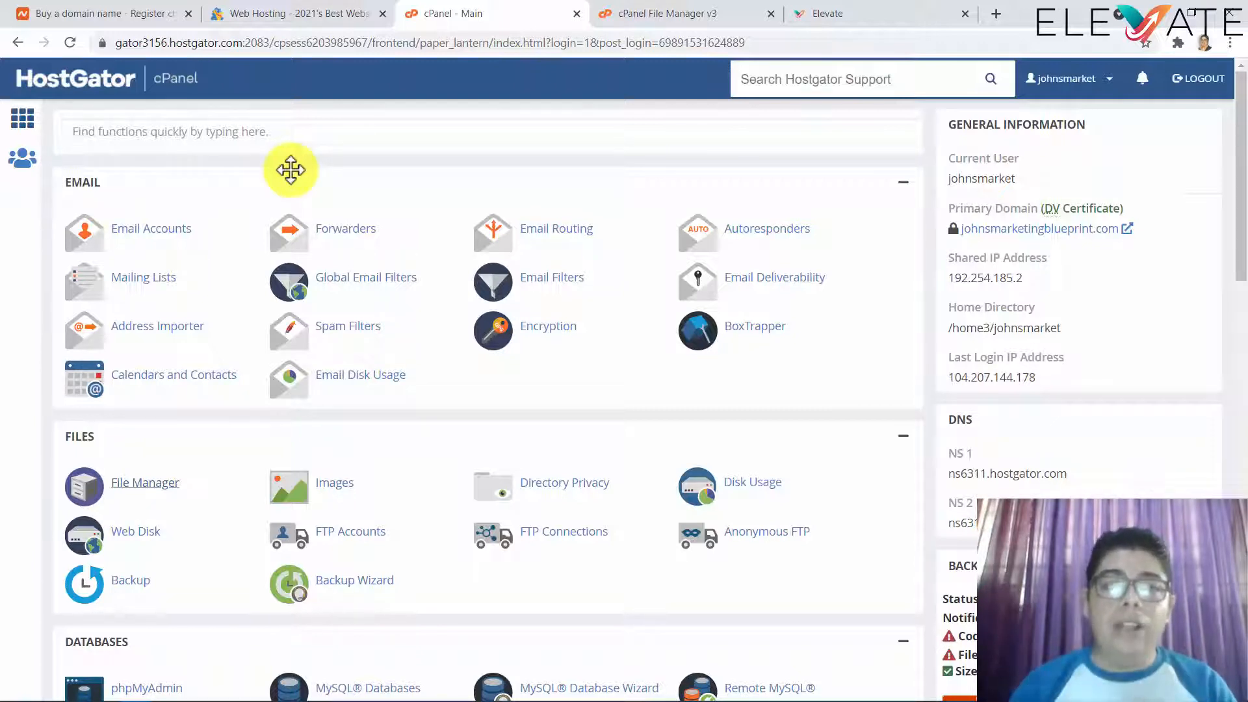
- Go to Elevate and open the still-empty Website Builder page
{"action": "left_click", "coordinate": [825, 15]}
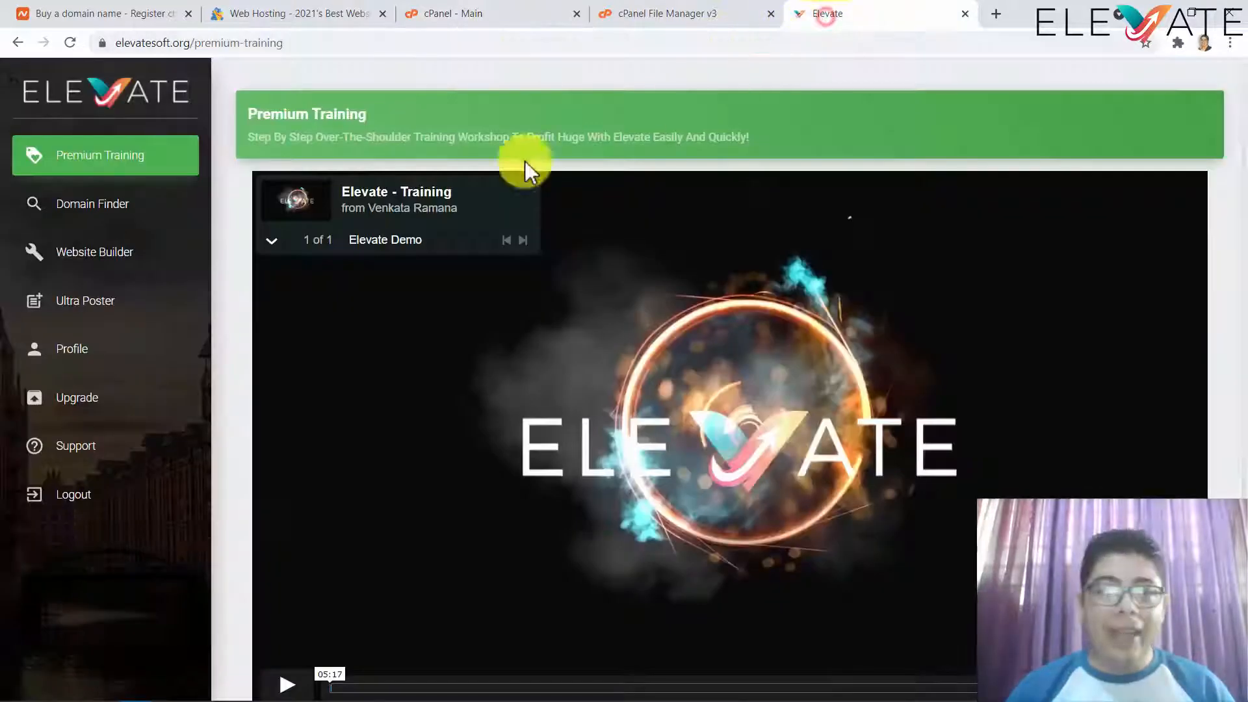
{"action": "left_click", "coordinate": [117, 260]}
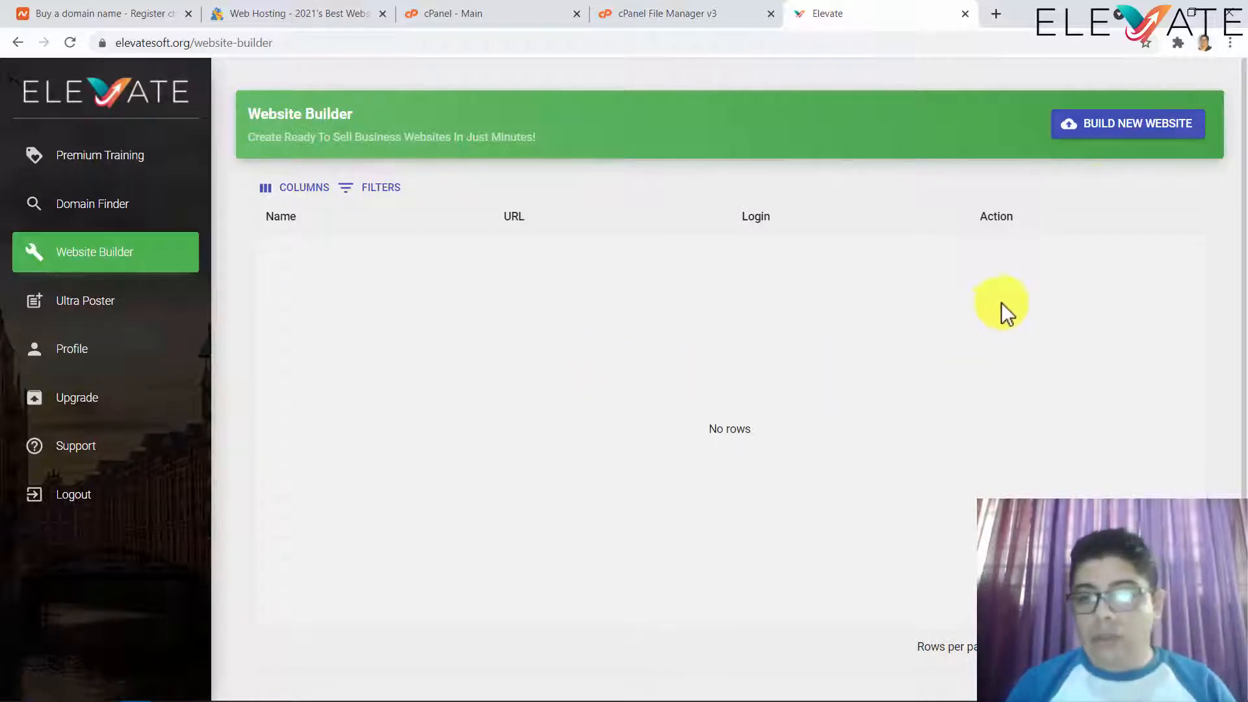
- Open the new-website form, which has FTP port 21, path / and database port 3306 prefilled
{"action": "left_click", "coordinate": [1131, 127]}
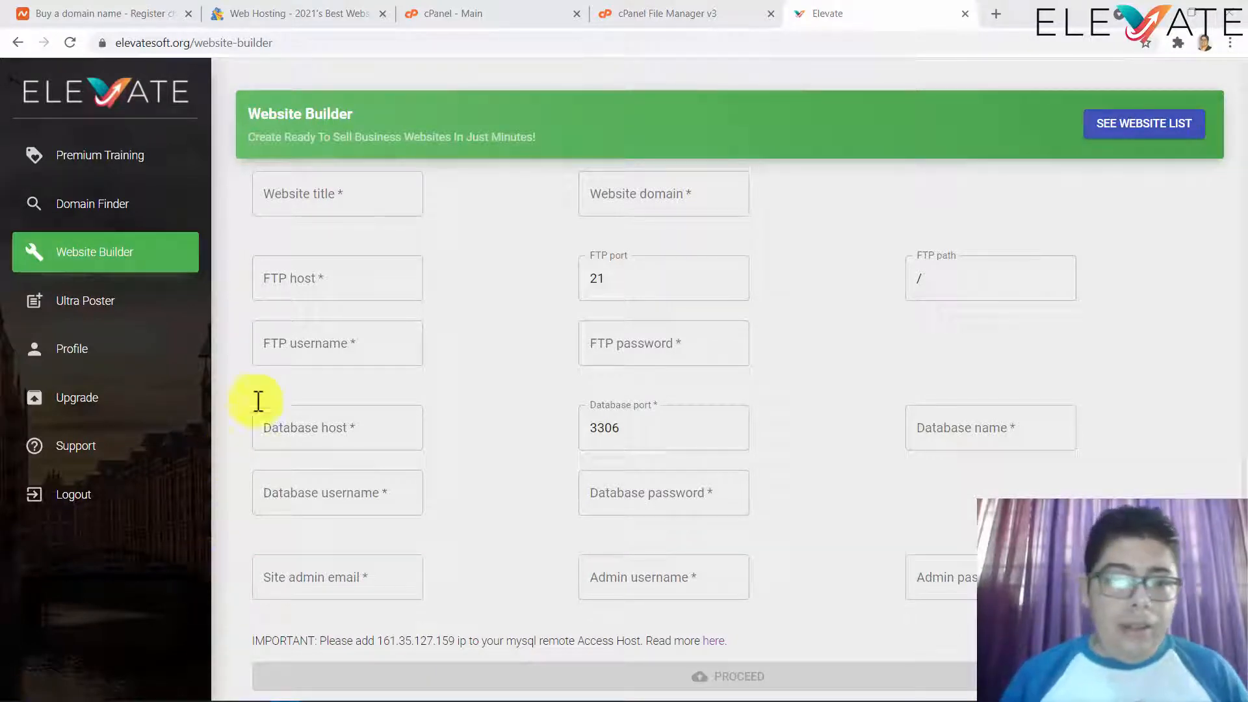
- Enter 'Digital Marketing Agency' as the new website's title
{"action": "left_click", "coordinate": [301, 202]}
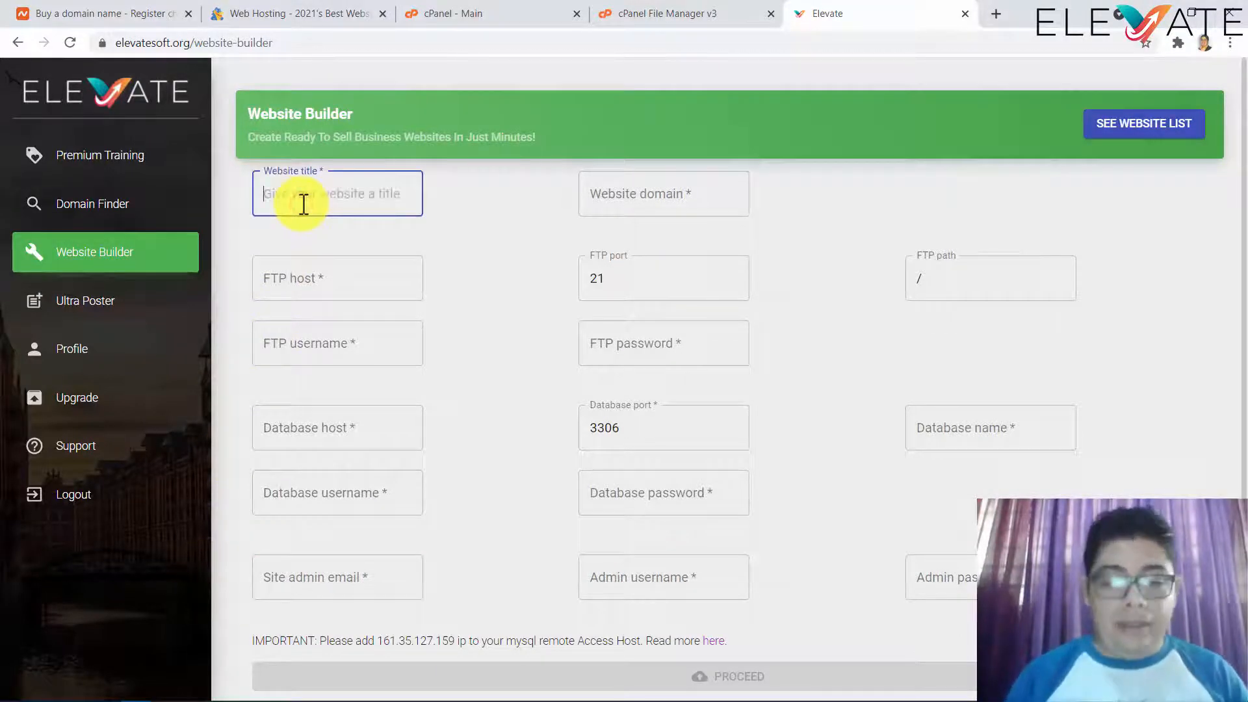
{"action": "type", "text": "Dig"}
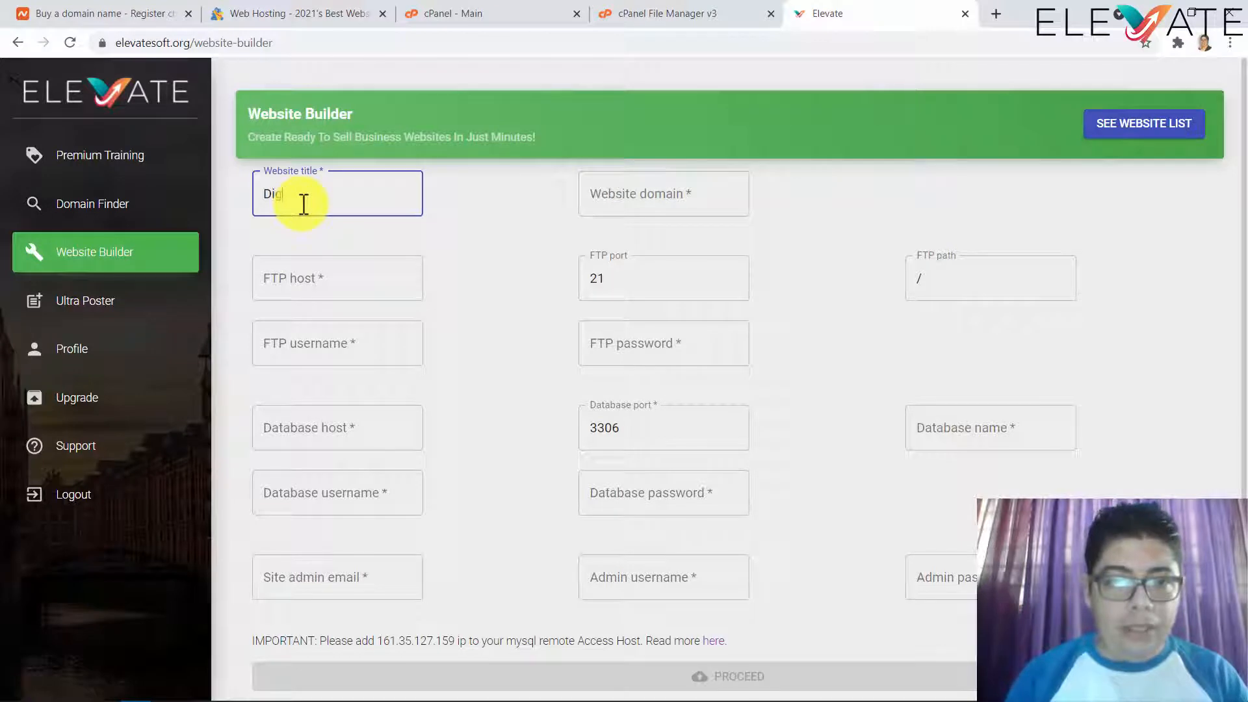
{"action": "type", "text": "ital"}
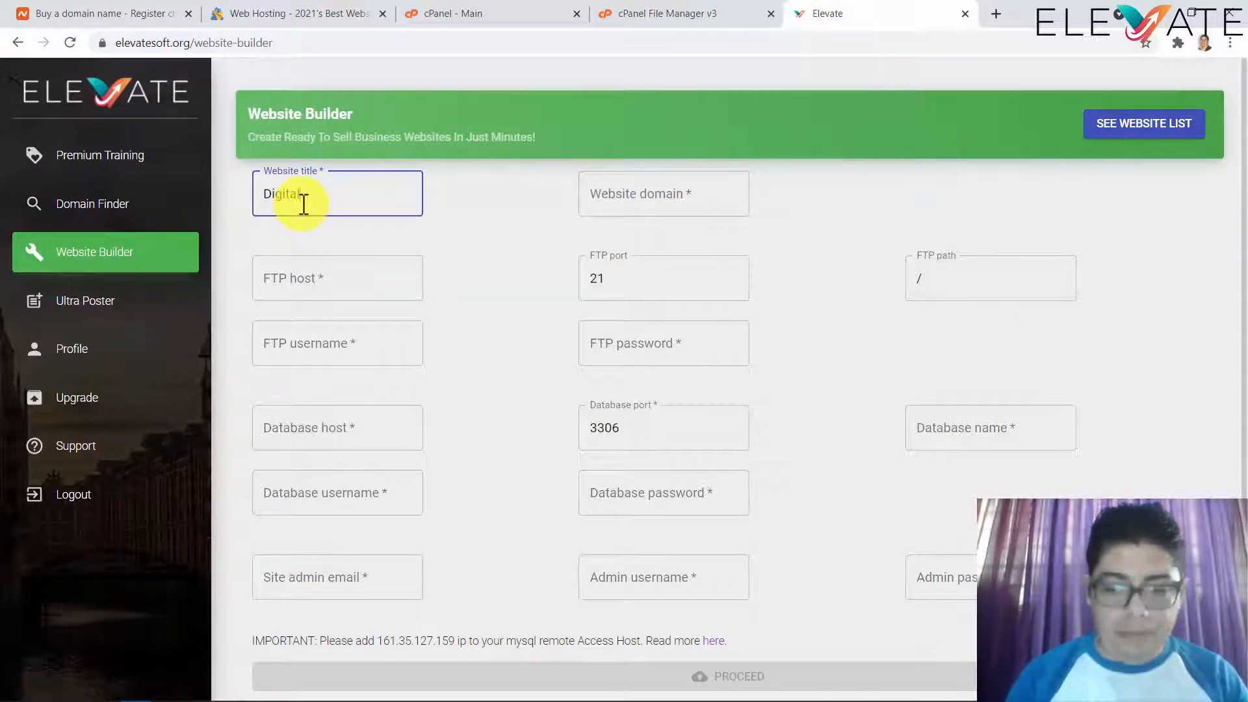
{"action": "type", "text": " Market"}
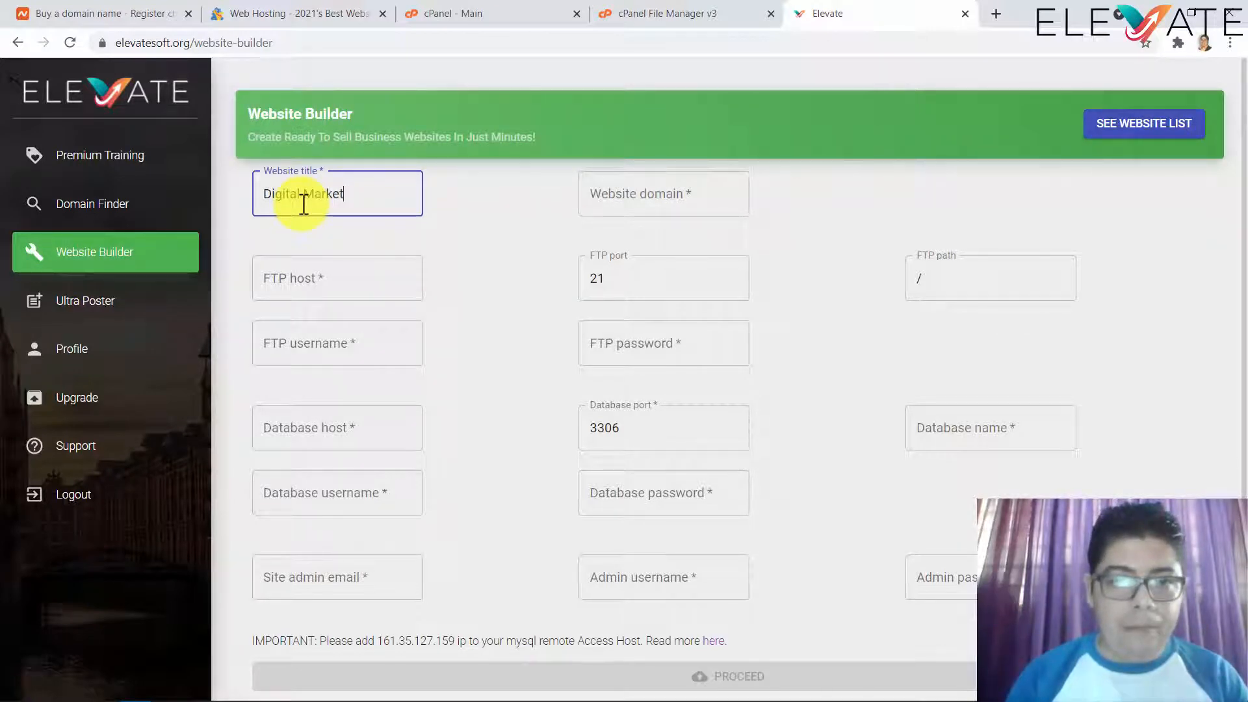
{"action": "type", "text": "ing Agency"}
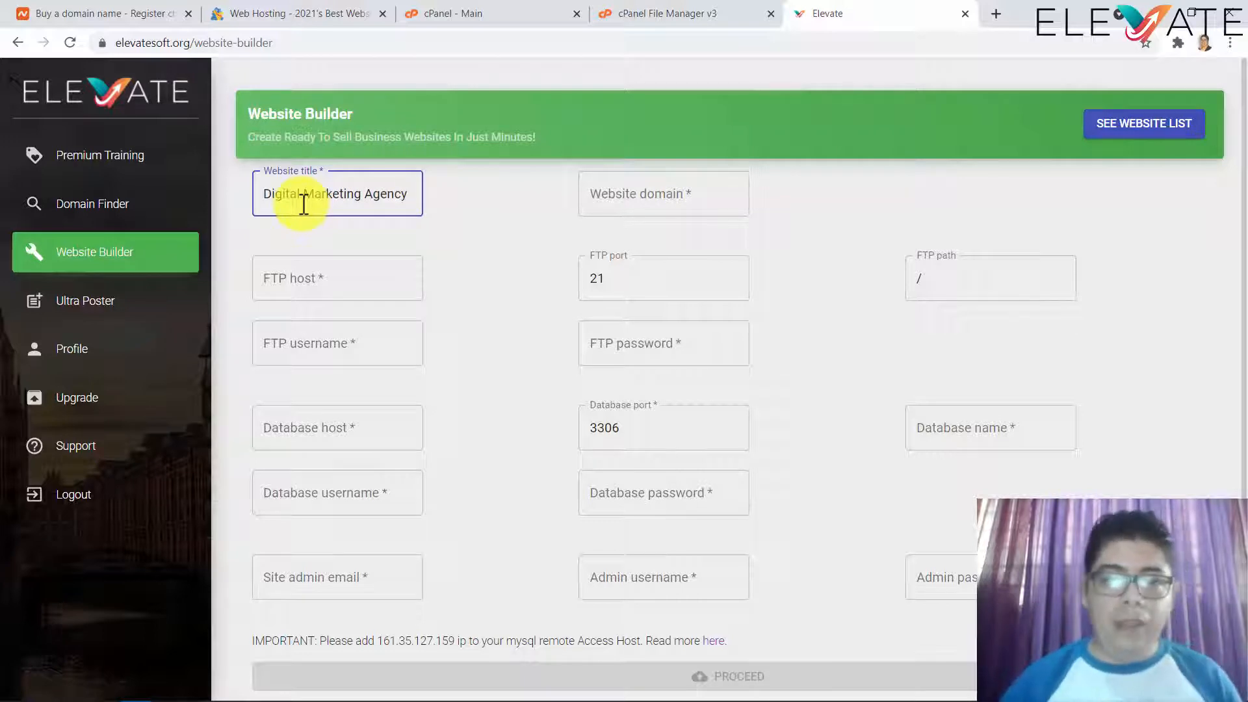
{"action": "left_click", "coordinate": [619, 195]}
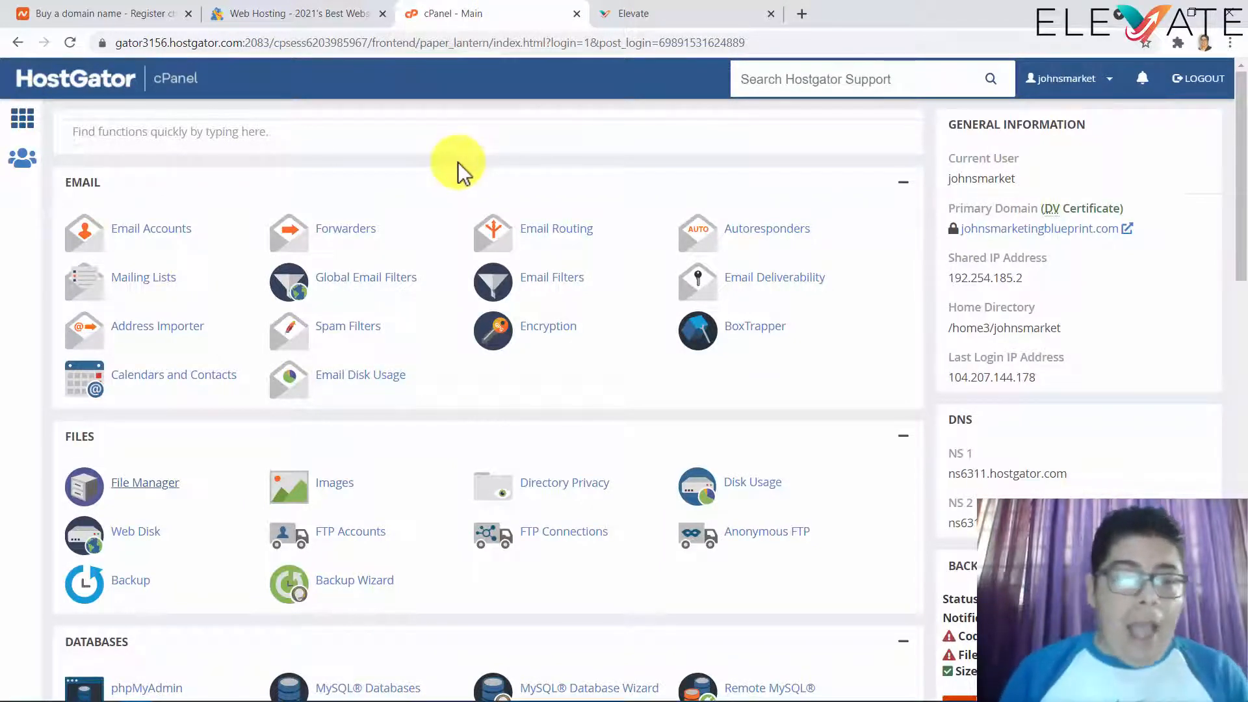
- Open File Manager at the public_html folder, then return to the cPanel dashboard
{"action": "left_click", "coordinate": [159, 488]}
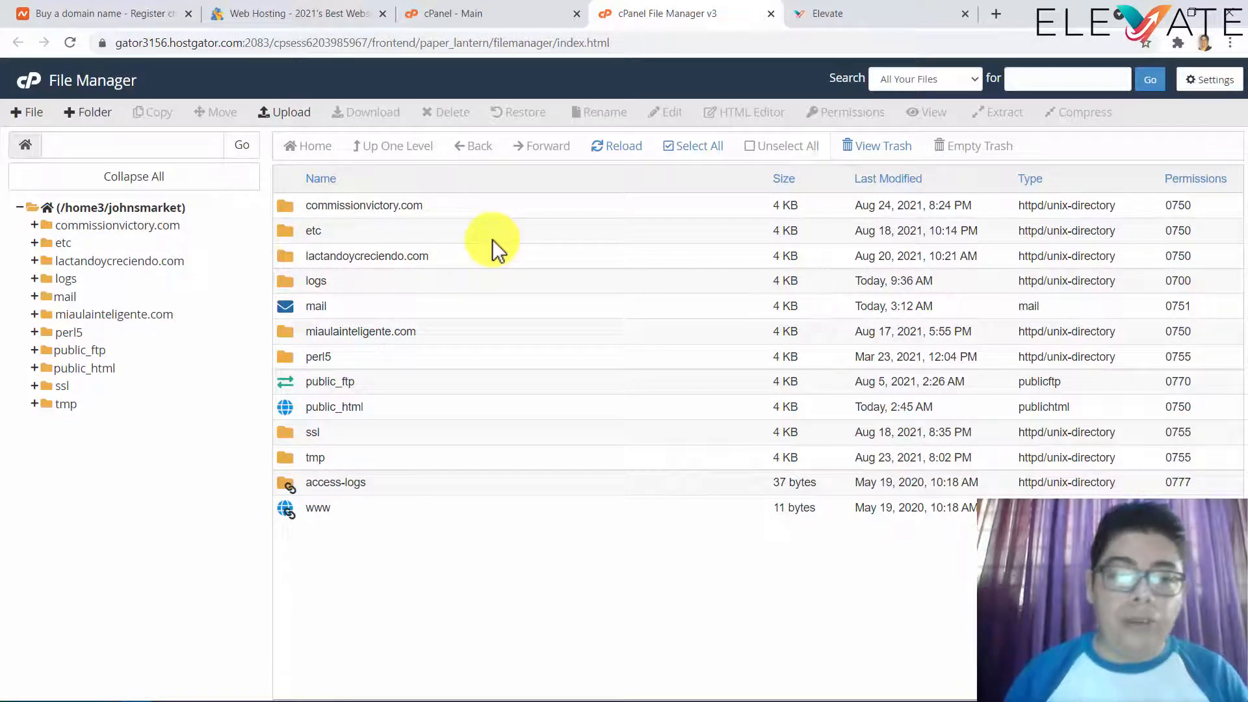
{"action": "left_click", "coordinate": [377, 410]}
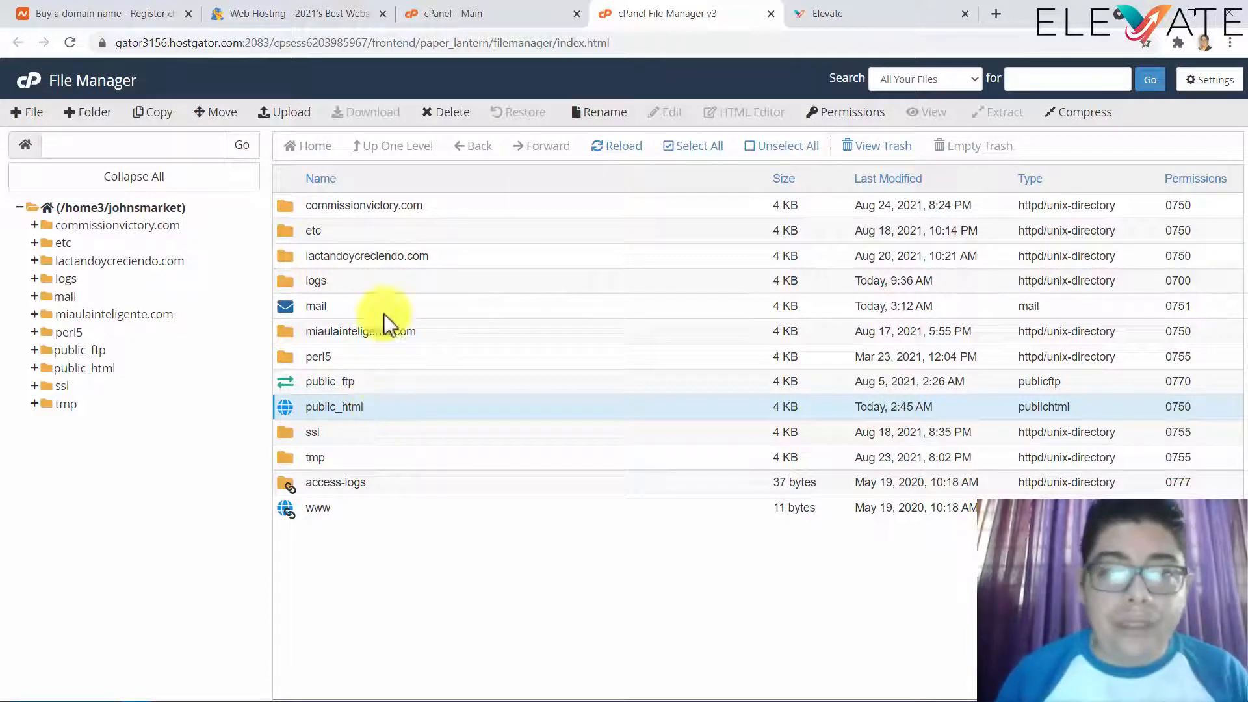
{"action": "left_click", "coordinate": [479, 14]}
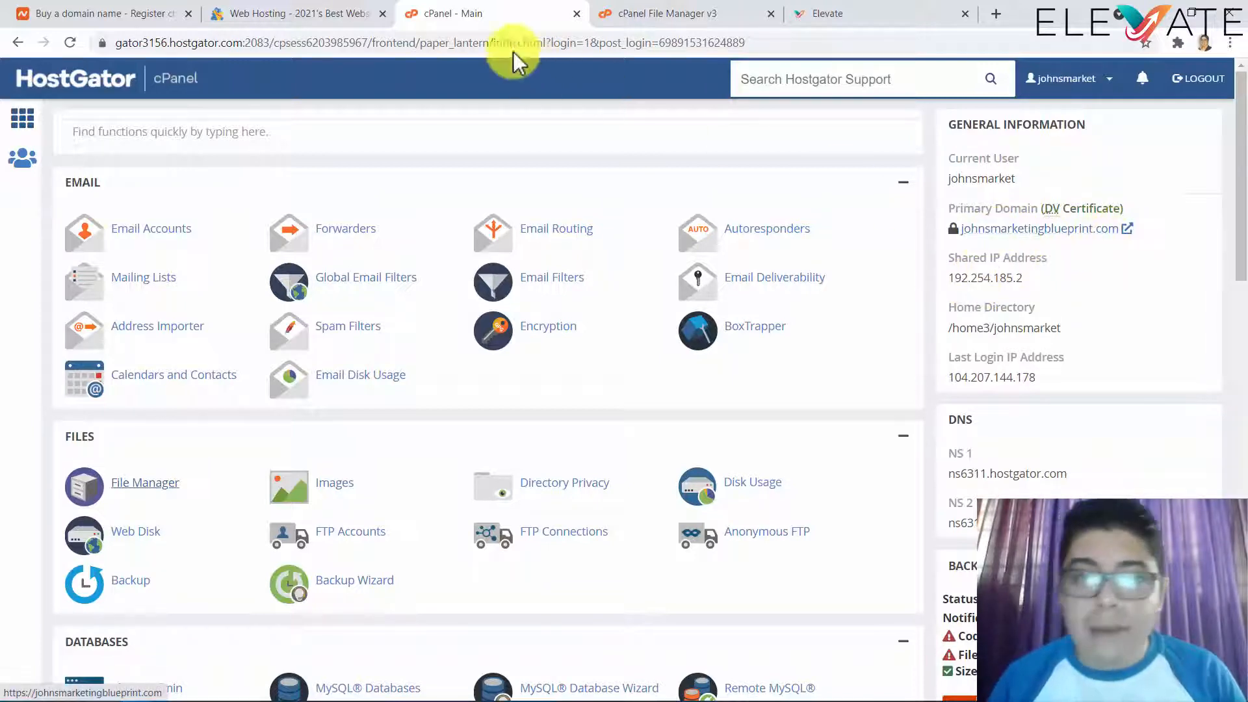
{"action": "left_click", "coordinate": [329, 16]}
{"action": "left_click", "coordinate": [819, 17]}
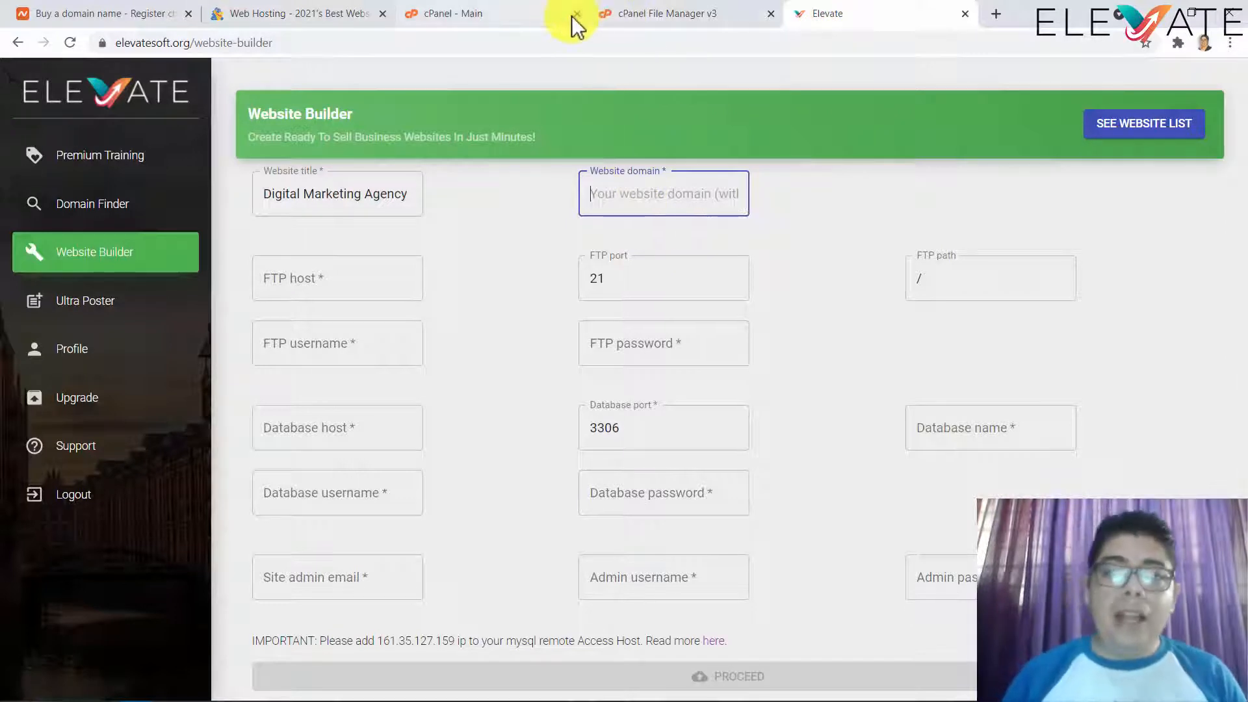
{"action": "left_click", "coordinate": [547, 19]}
{"action": "left_click", "coordinate": [643, 19]}
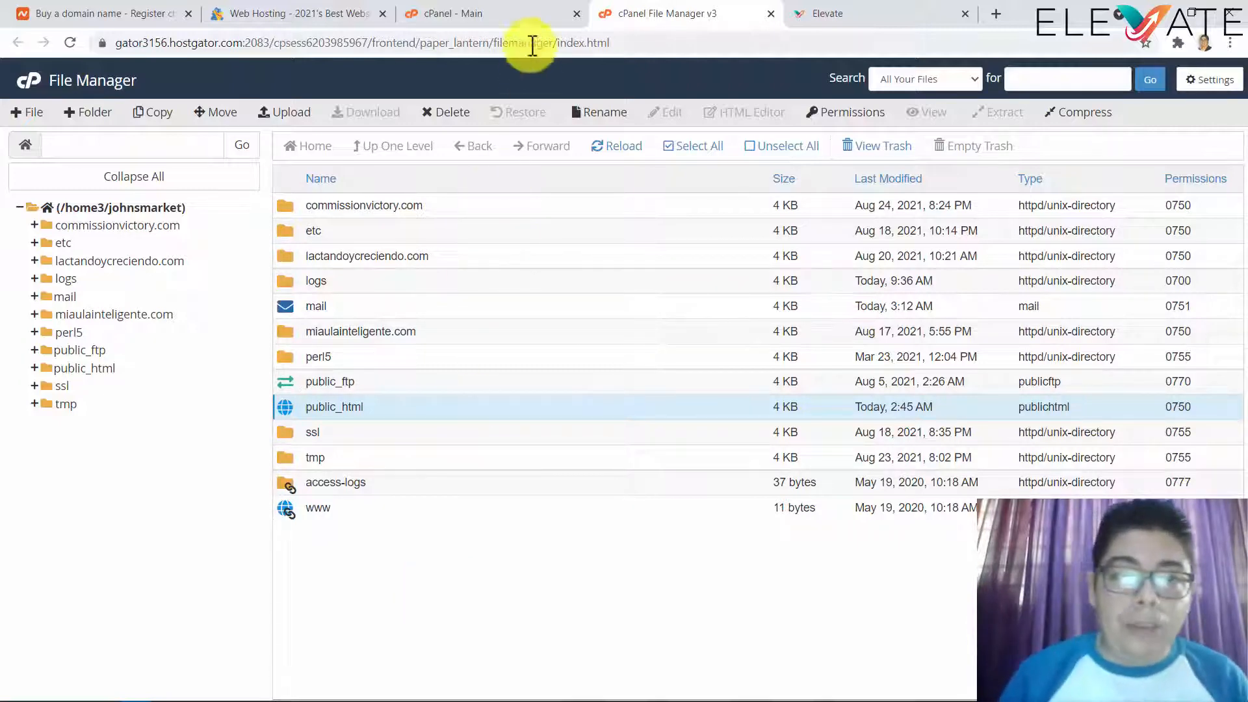
{"action": "left_click", "coordinate": [543, 13]}
{"action": "scroll", "coordinate": [440, 400], "scroll_direction": "down", "scroll_amount": 4}
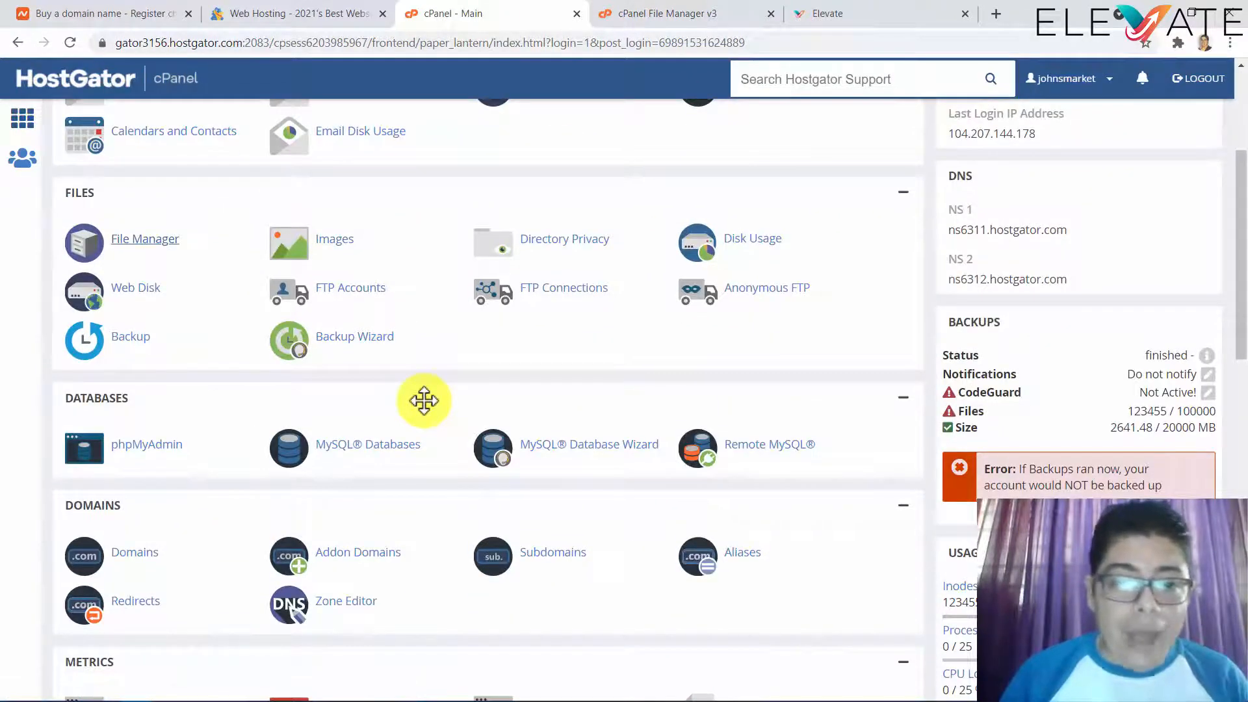
- On the Addon Domains page, select the commissionvictory.com document root name for copying
{"action": "scroll", "coordinate": [424, 400], "scroll_direction": "down", "scroll_amount": 3}
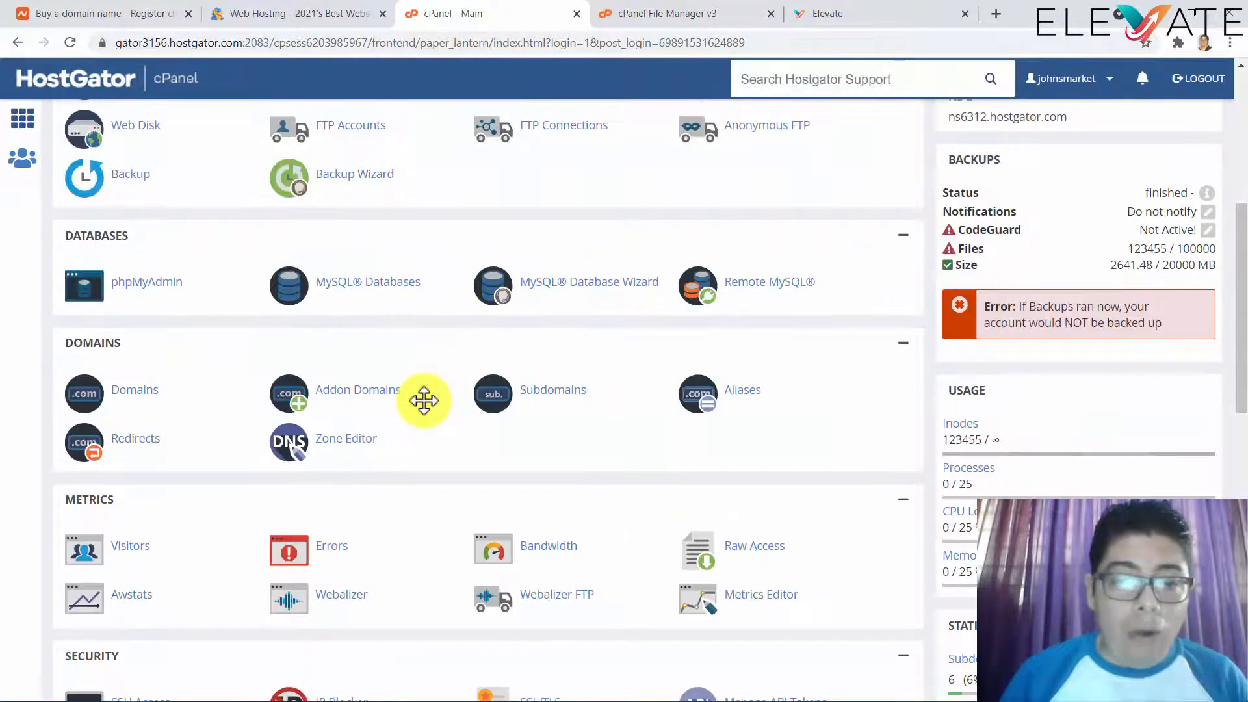
{"action": "left_click", "coordinate": [380, 392]}
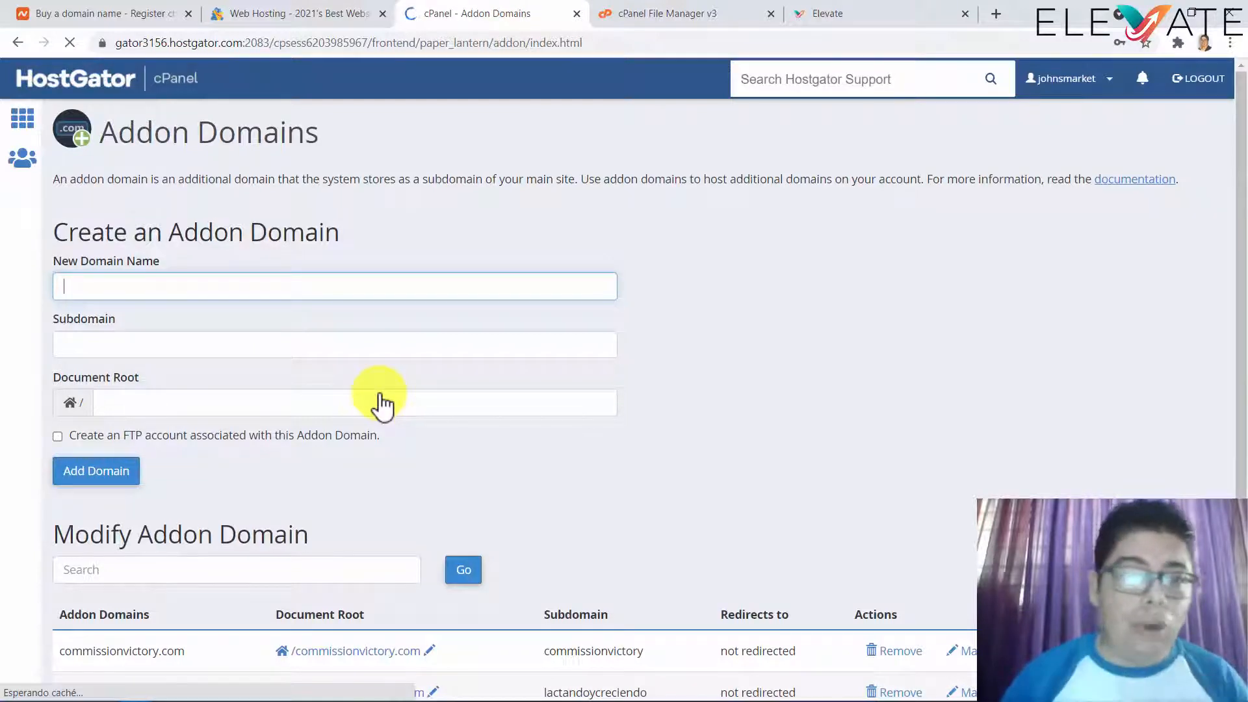
{"action": "scroll", "coordinate": [382, 403], "scroll_direction": "down", "scroll_amount": 2}
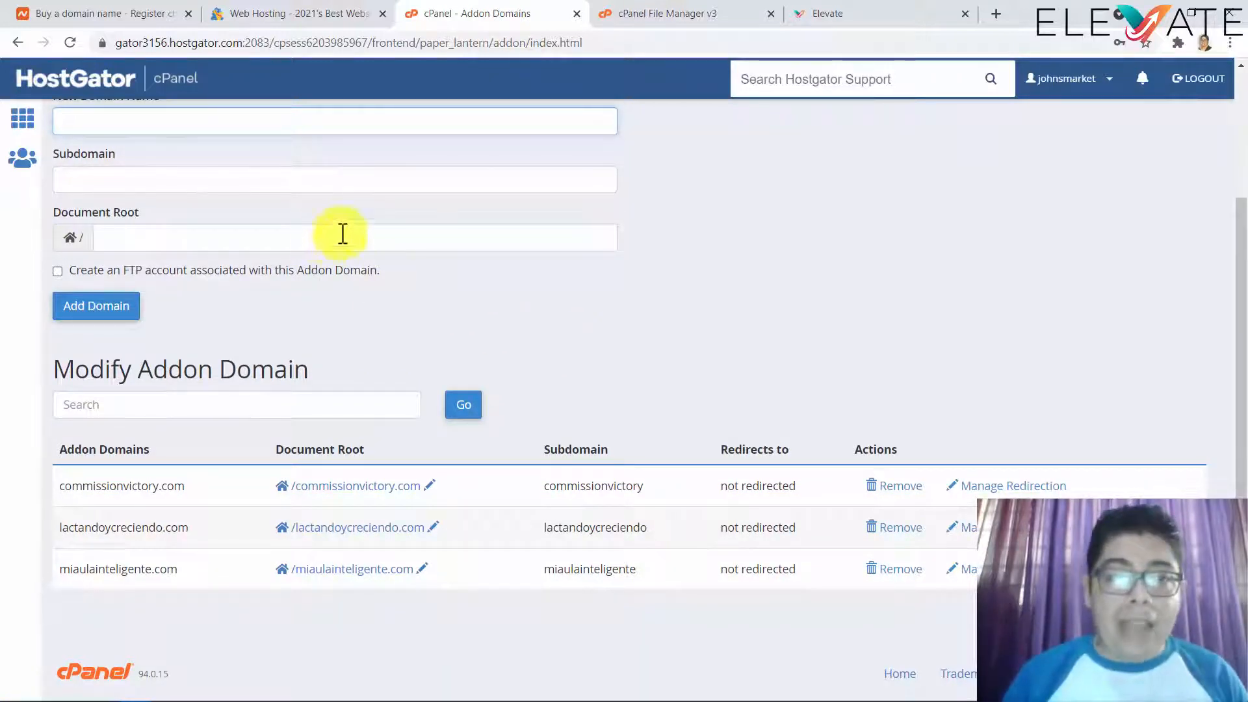
{"action": "scroll", "coordinate": [689, 321], "scroll_direction": "up", "scroll_amount": 3}
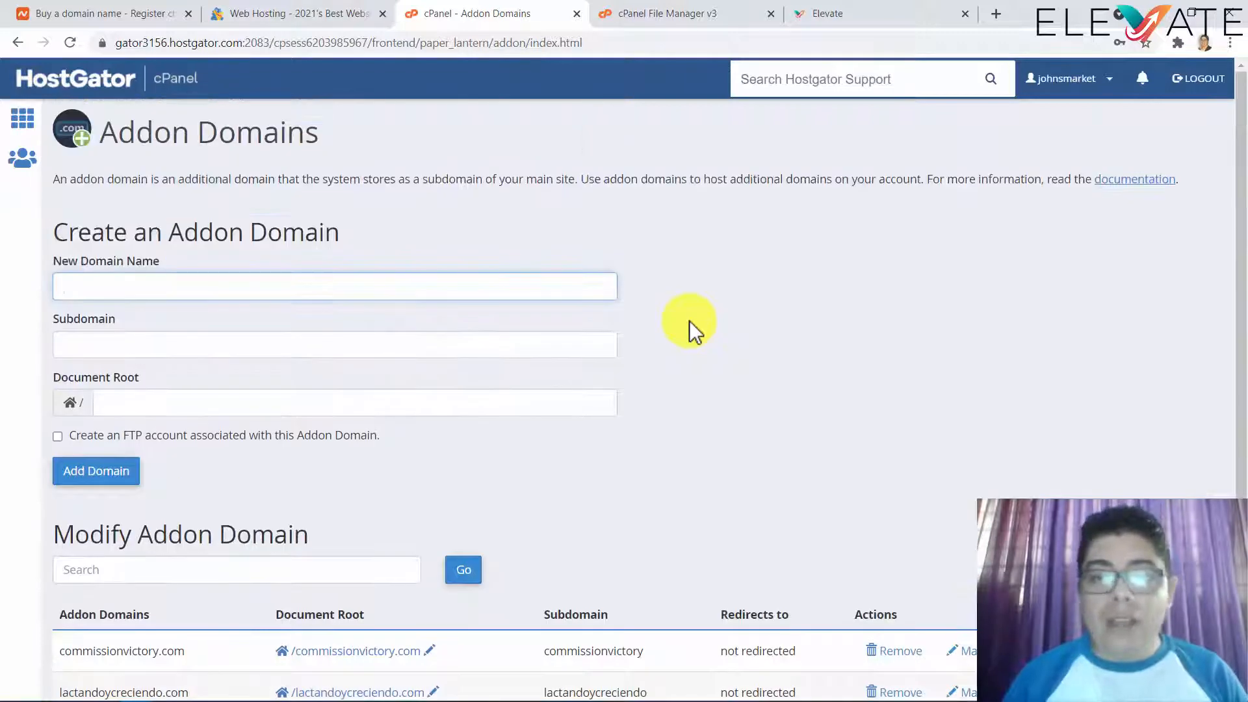
{"action": "left_click", "coordinate": [15, 45]}
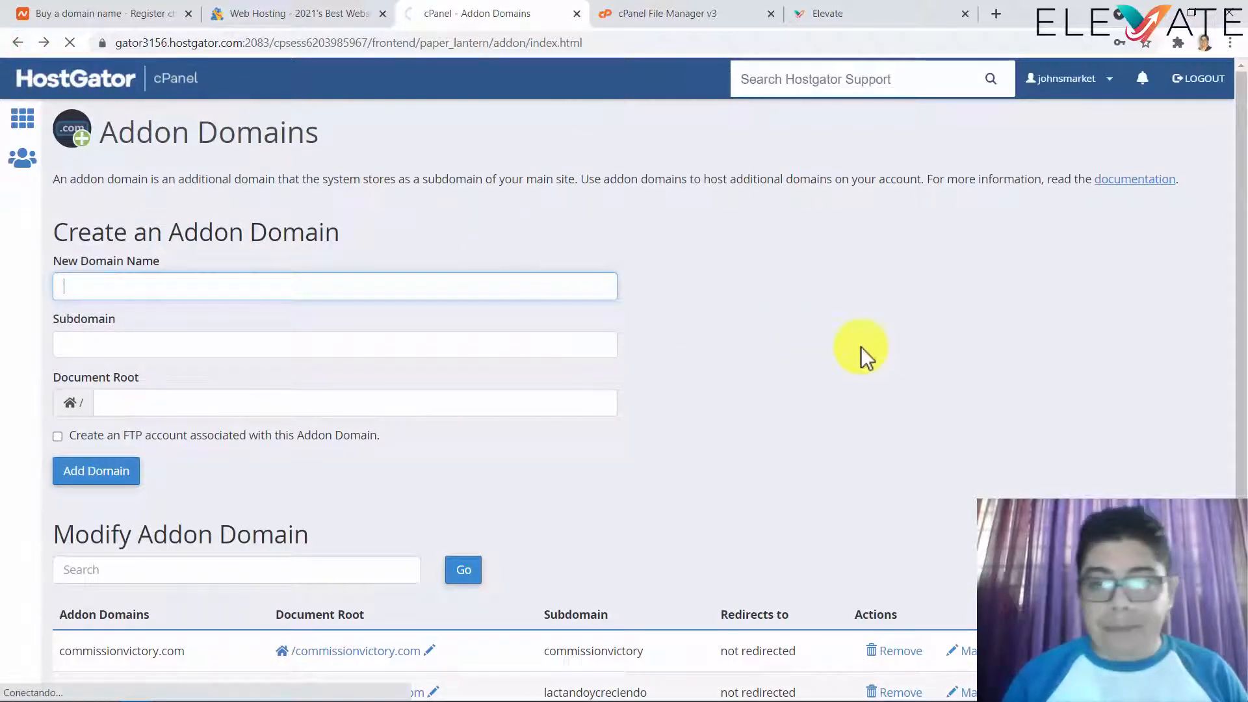
{"action": "scroll", "coordinate": [1038, 297], "scroll_direction": "up", "scroll_amount": 6}
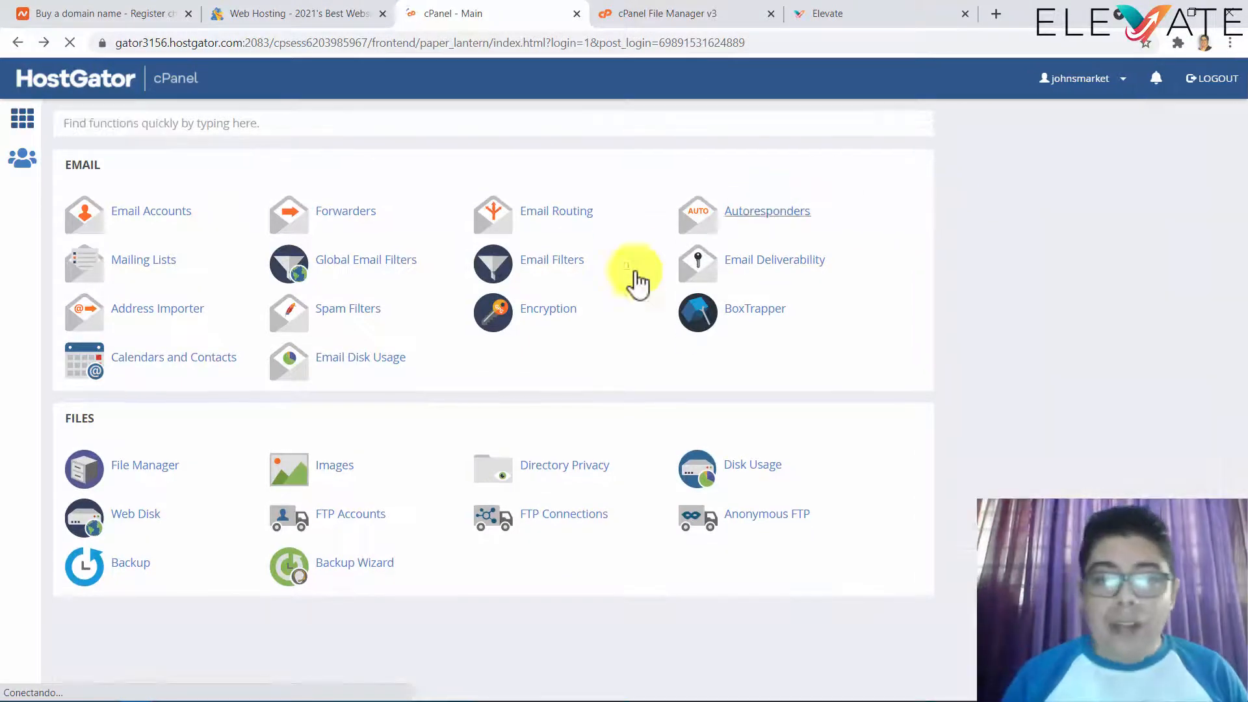
{"action": "scroll", "coordinate": [552, 351], "scroll_direction": "down", "scroll_amount": 5}
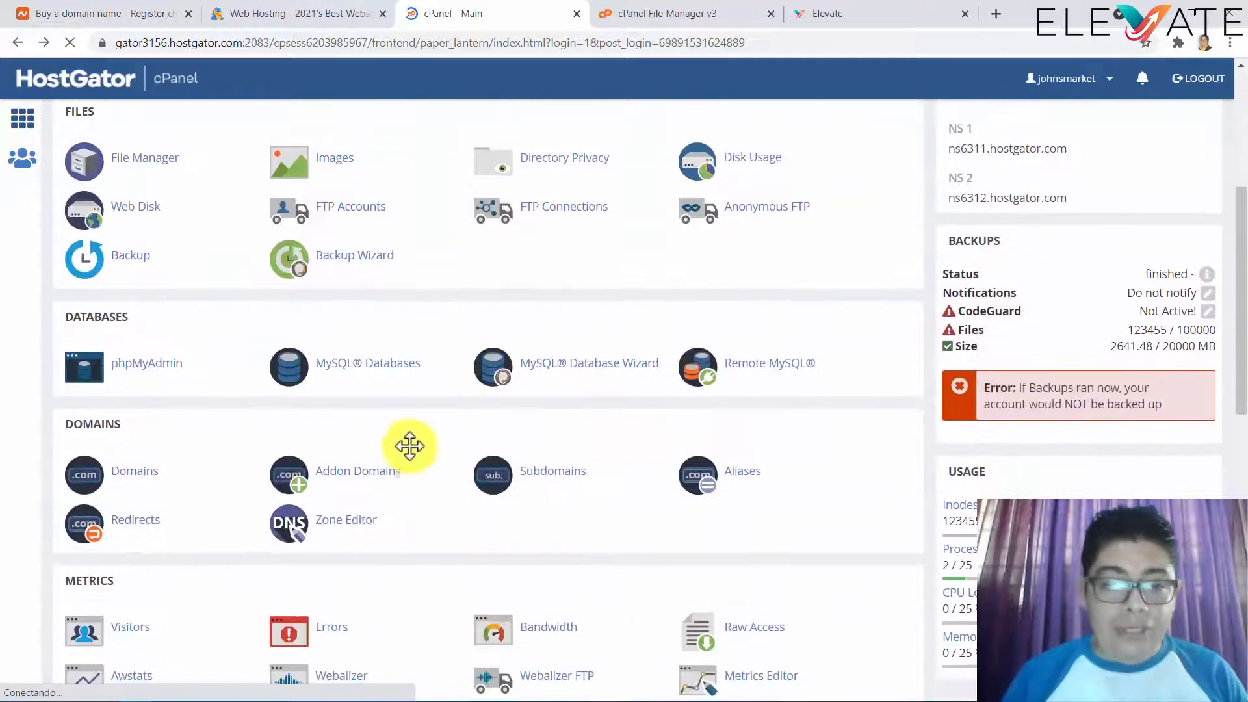
{"action": "left_click", "coordinate": [364, 478]}
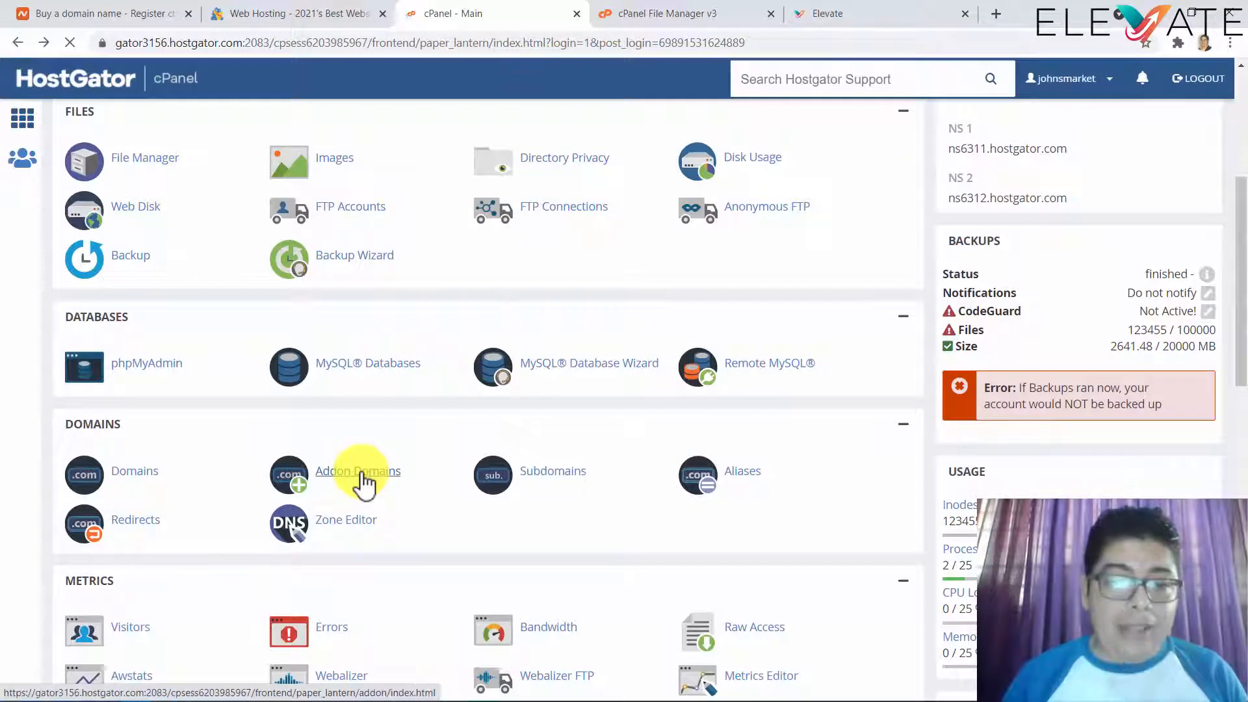
{"action": "scroll", "coordinate": [359, 480], "scroll_direction": "down", "scroll_amount": 3}
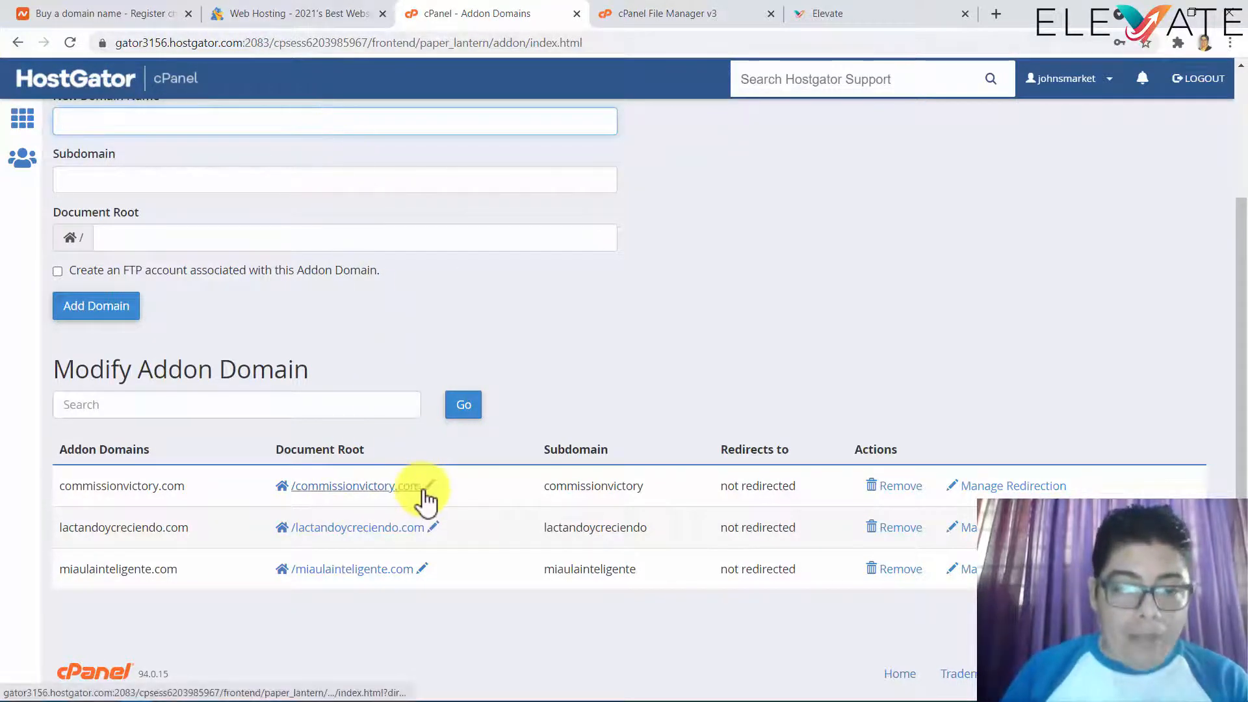
{"action": "mouse_move", "coordinate": [421, 488]}
{"action": "left_mouse_down"}
{"action": "mouse_move", "coordinate": [312, 496]}
{"action": "mouse_move", "coordinate": [420, 488]}
{"action": "left_mouse_up"}
{"action": "key", "text": "ctrl+c"}
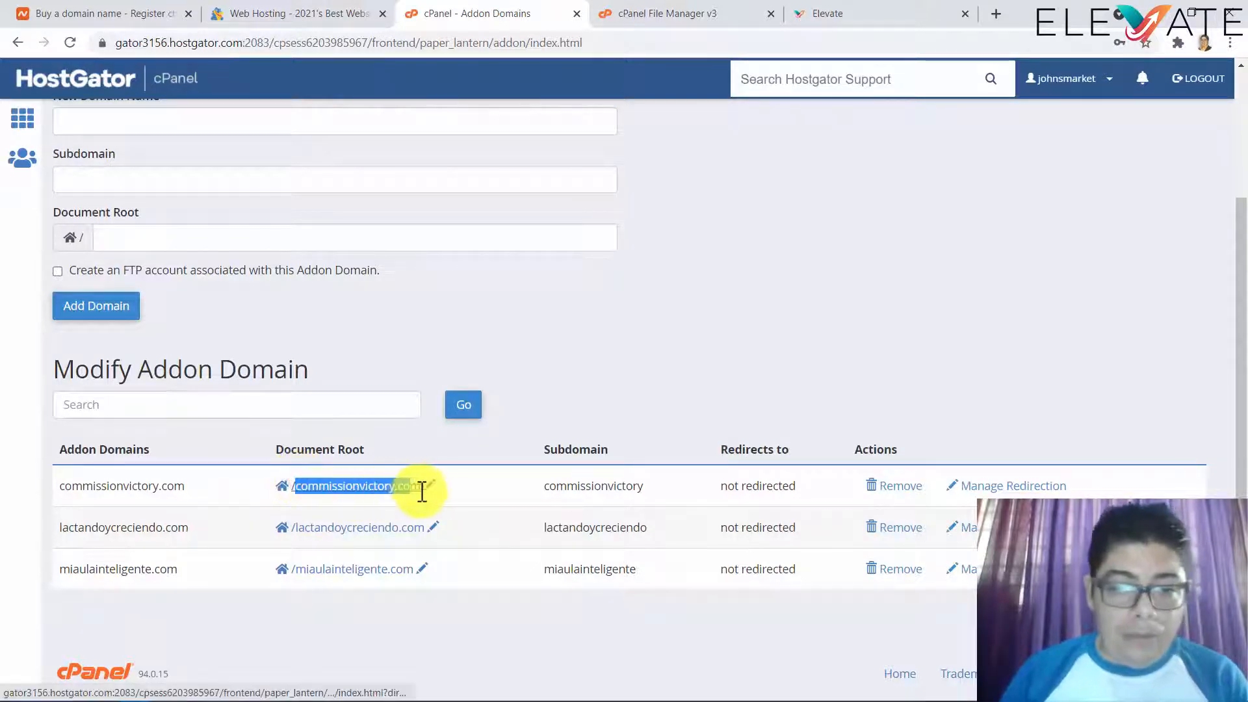
- Paste commissionvictory.com into the Website domain field of Elevate's new-website form
{"action": "left_click", "coordinate": [858, 16]}
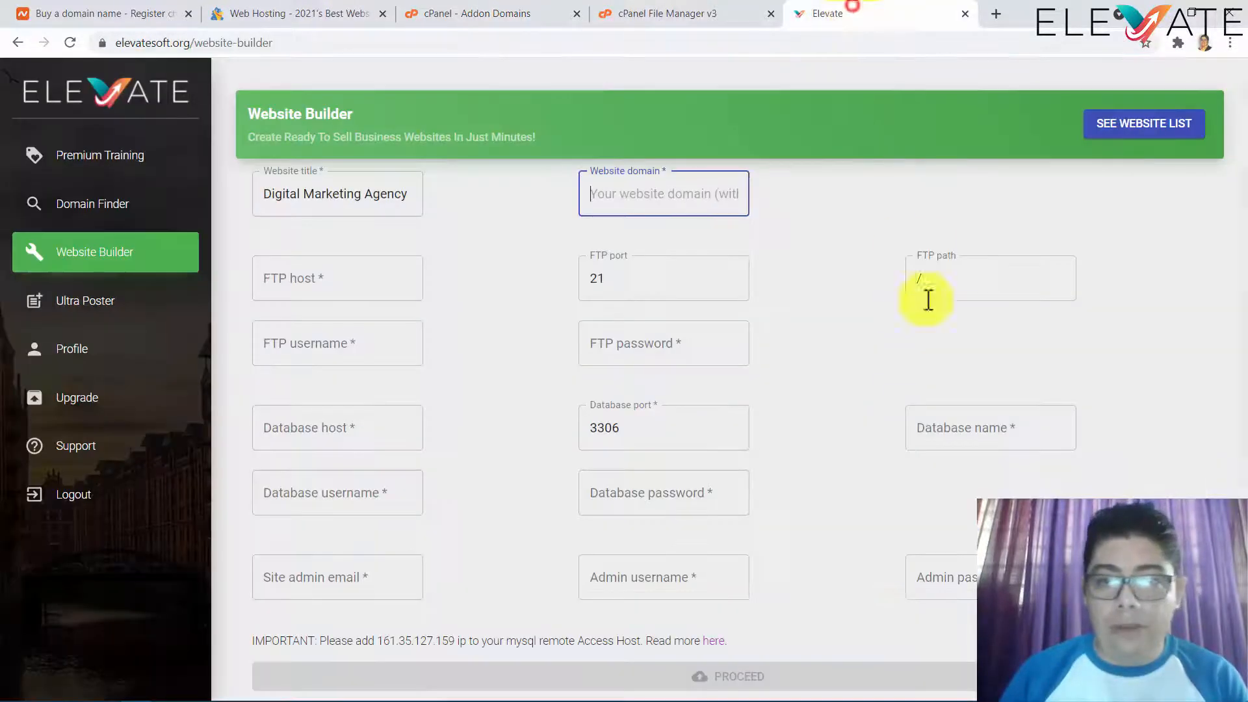
{"action": "left_click", "coordinate": [657, 195]}
{"action": "key", "text": "ctrl+v"}
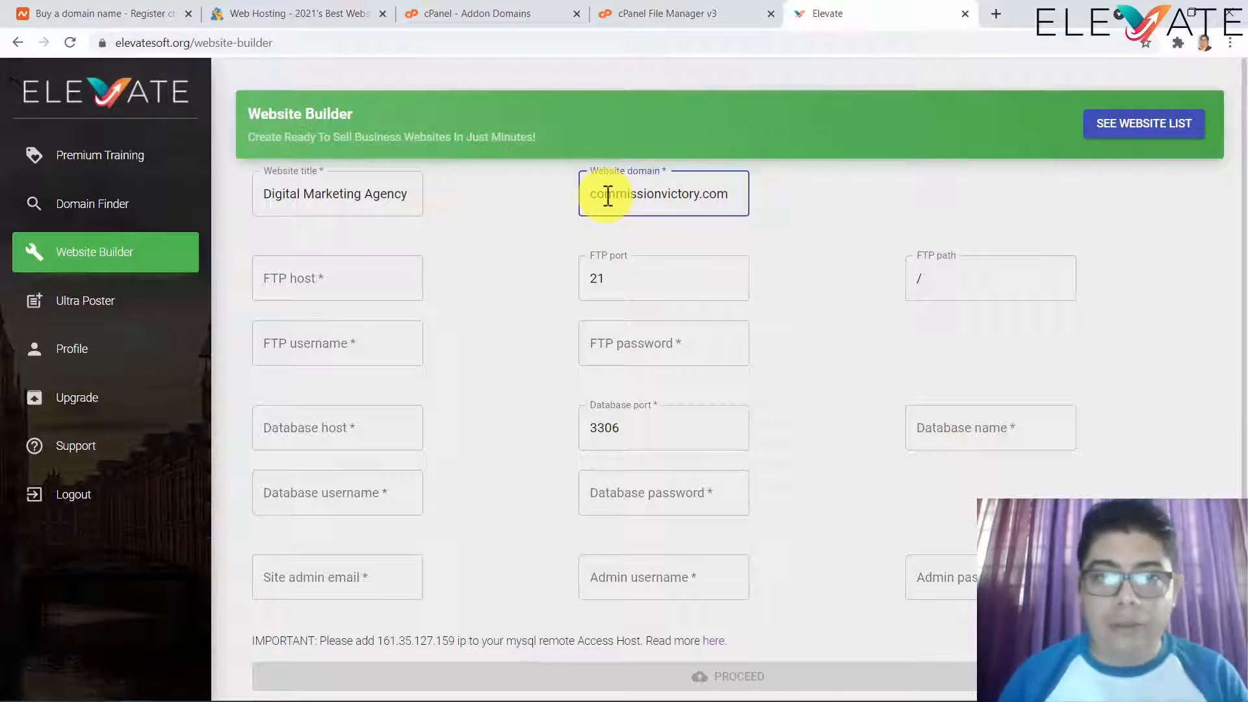
- Go back from the Addon Domains page to the cPanel main dashboard
{"action": "left_click", "coordinate": [530, 20]}
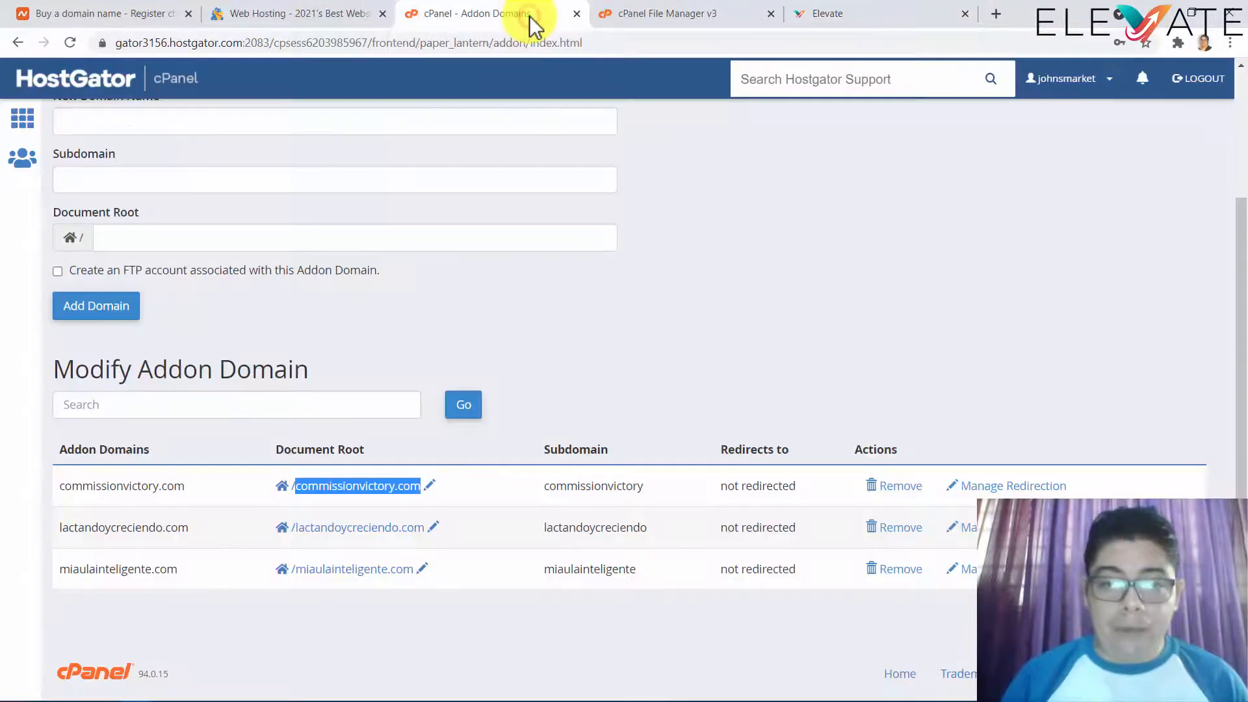
{"action": "left_click", "coordinate": [17, 43]}
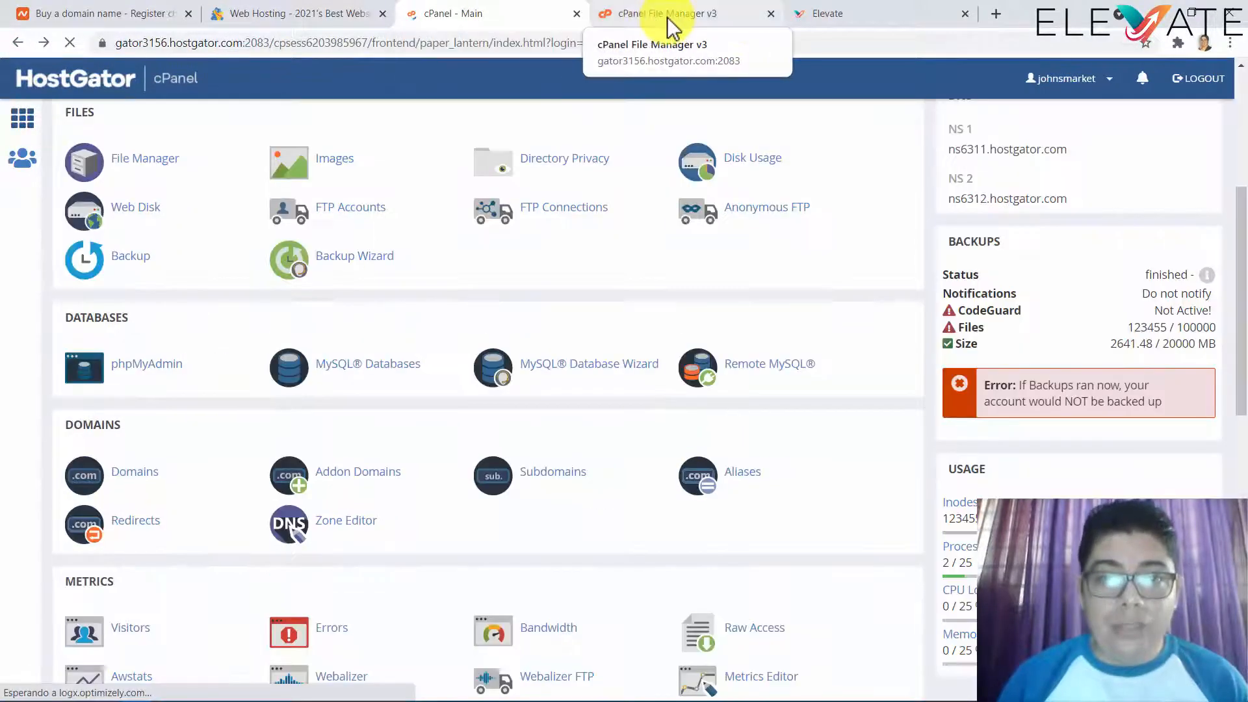
{"action": "left_click", "coordinate": [669, 20]}
{"action": "left_click", "coordinate": [529, 19]}
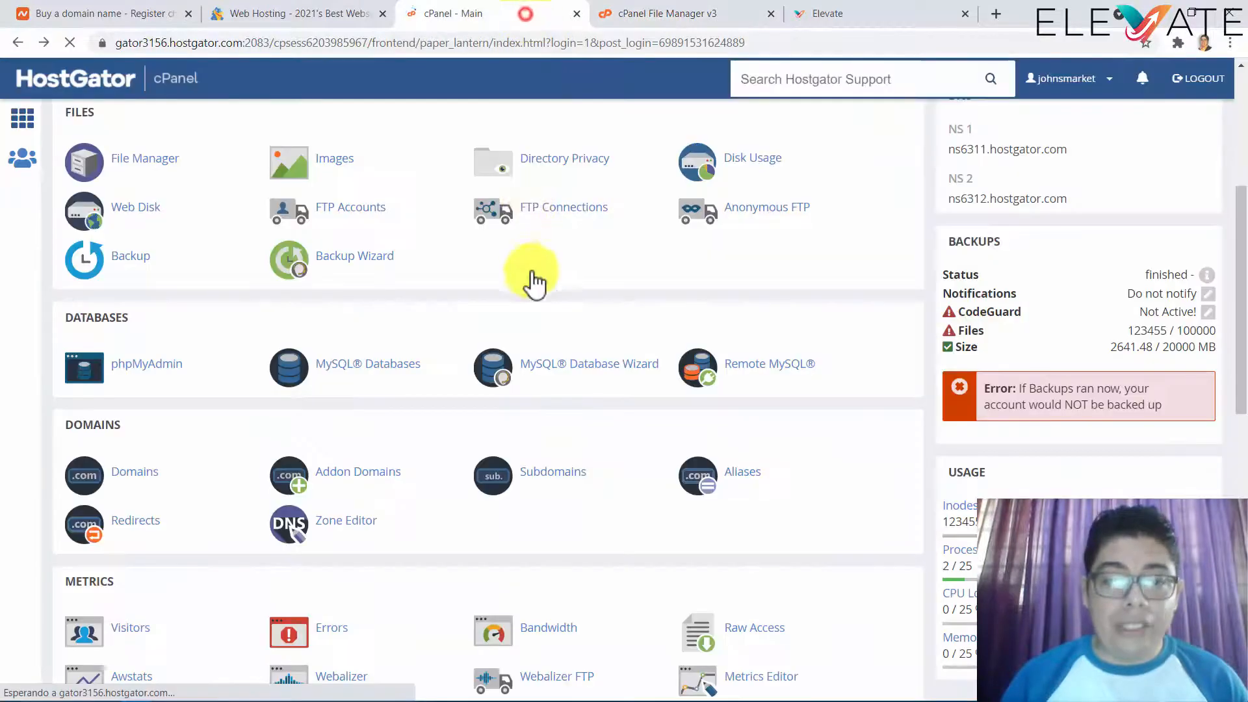
{"action": "scroll", "coordinate": [541, 318], "scroll_direction": "down", "scroll_amount": 1}
{"action": "scroll", "coordinate": [542, 319], "scroll_direction": "down", "scroll_amount": 1}
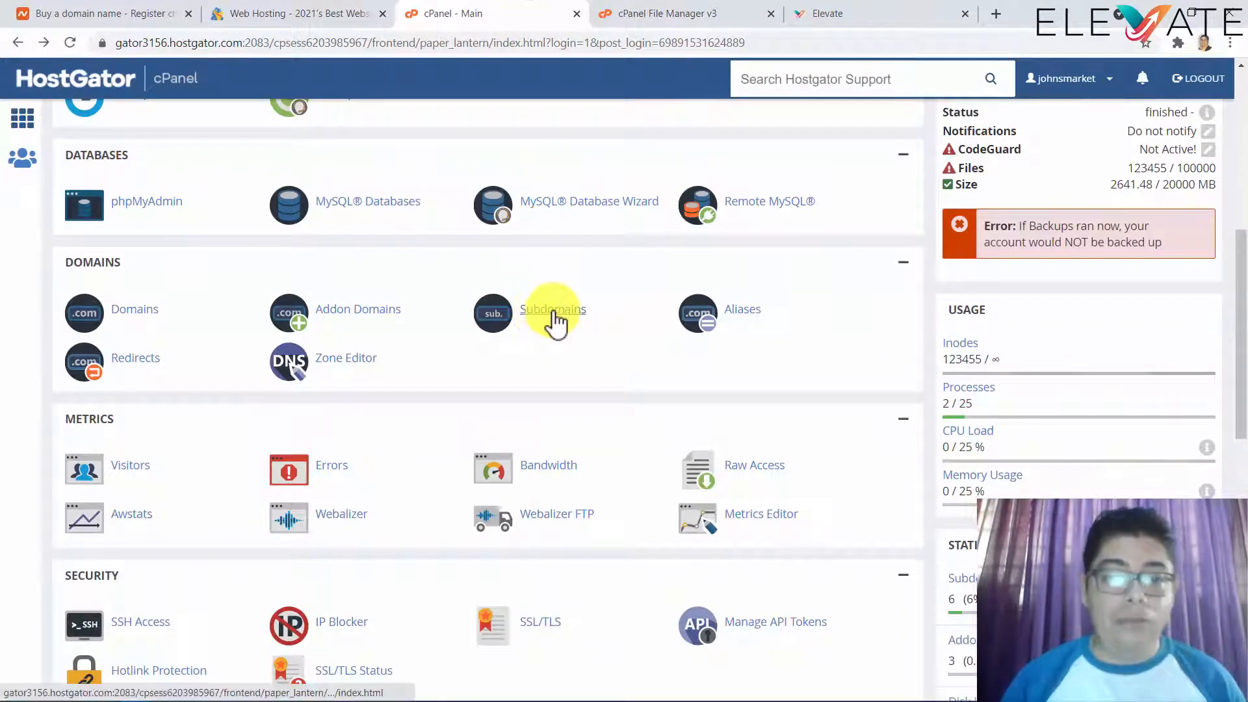
- View commissionvictory.com's document root under Modify a Subdomain, then return to Elevate
{"action": "left_click", "coordinate": [552, 310]}
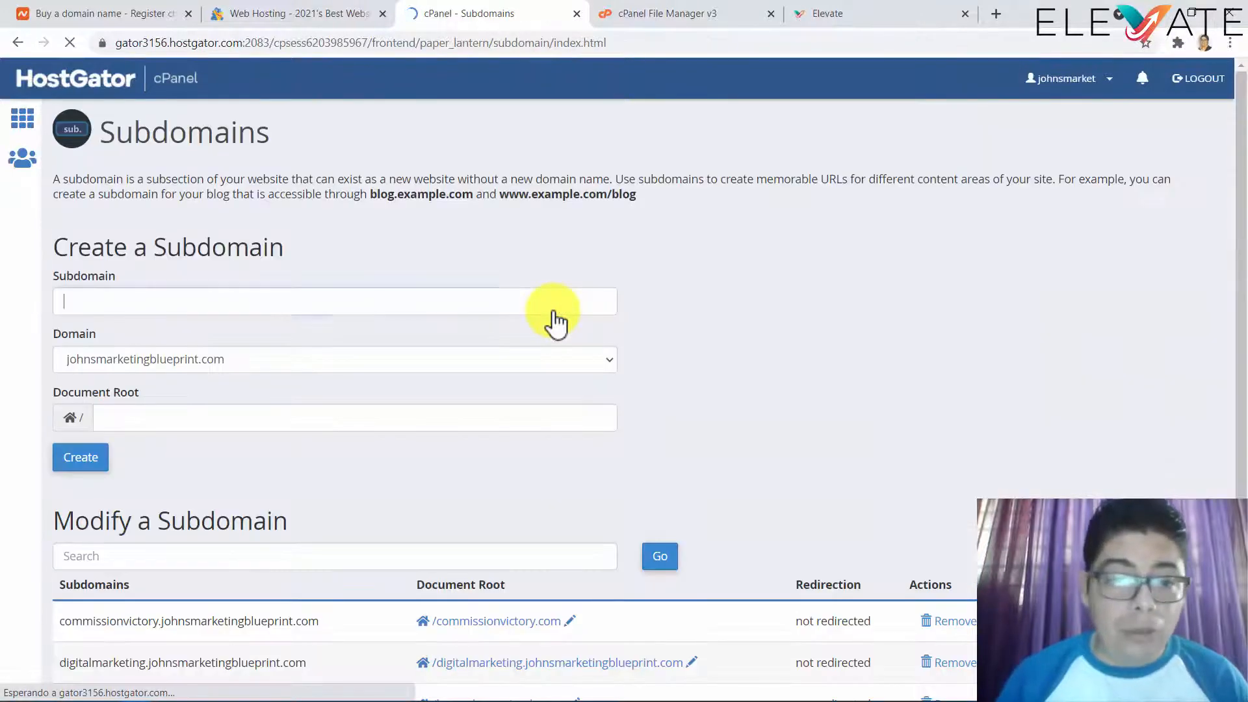
{"action": "scroll", "coordinate": [442, 355], "scroll_direction": "down", "scroll_amount": 2}
{"action": "scroll", "coordinate": [429, 349], "scroll_direction": "down", "scroll_amount": 1}
{"action": "scroll", "coordinate": [414, 353], "scroll_direction": "up", "scroll_amount": 3}
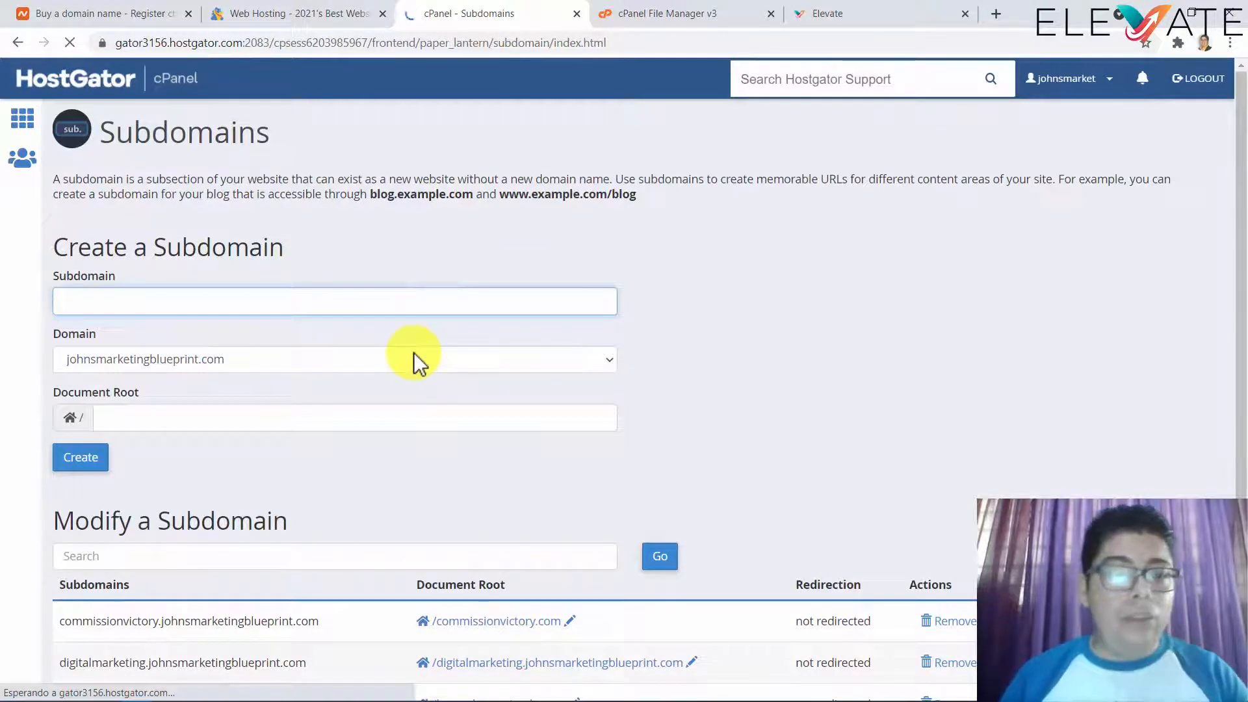
{"action": "scroll", "coordinate": [413, 353], "scroll_direction": "down", "scroll_amount": 3}
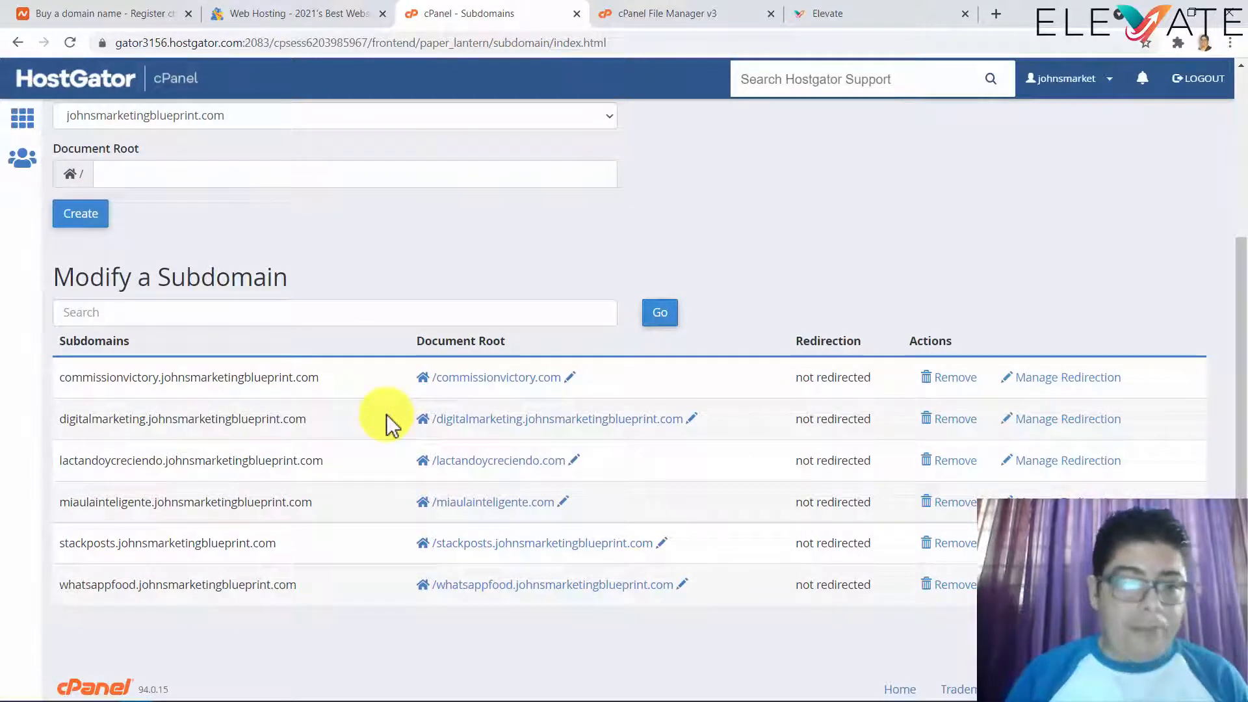
{"action": "left_click", "coordinate": [838, 13]}
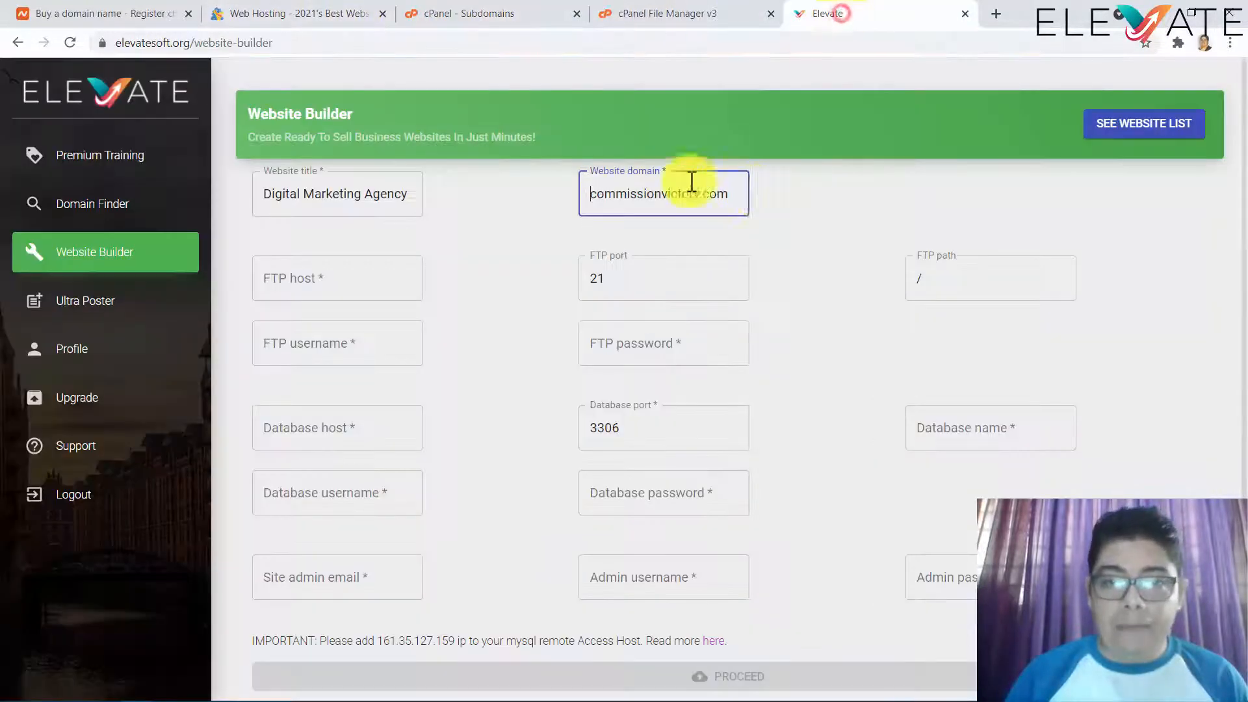
- Copy commissionvictory.com from the Website domain field into the FTP host field
{"action": "left_click", "coordinate": [587, 195]}
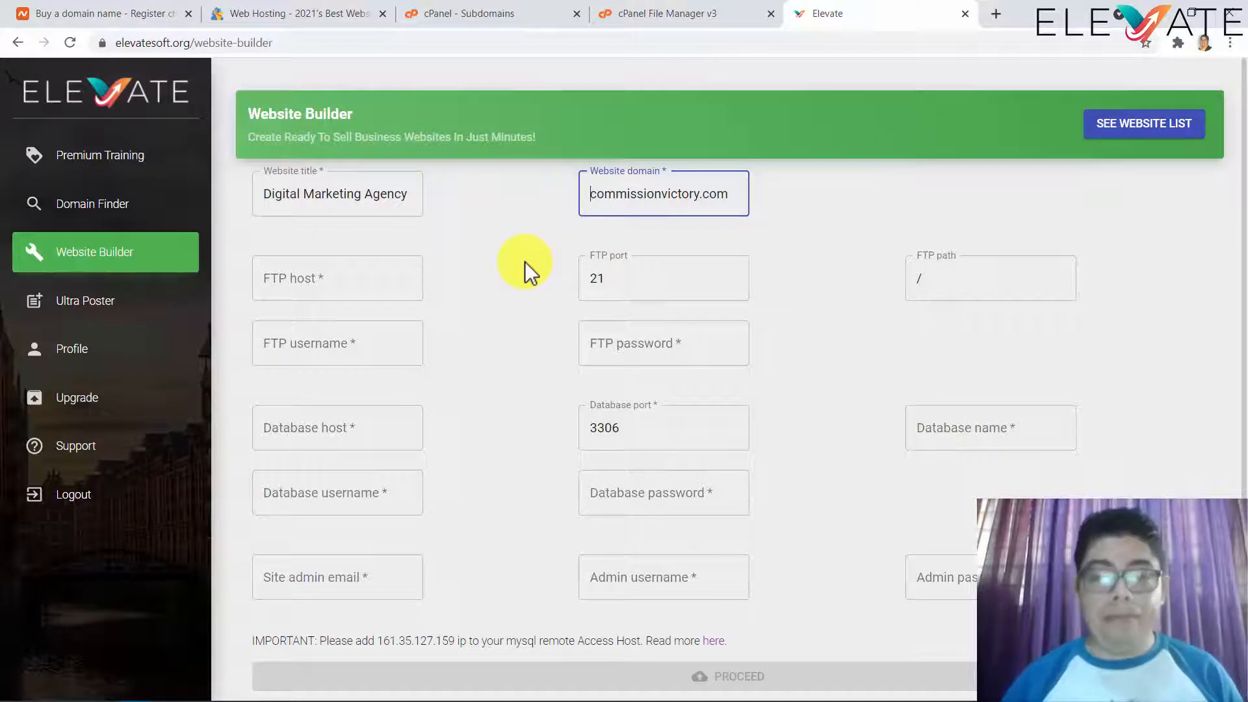
{"action": "left_click", "coordinate": [388, 284]}
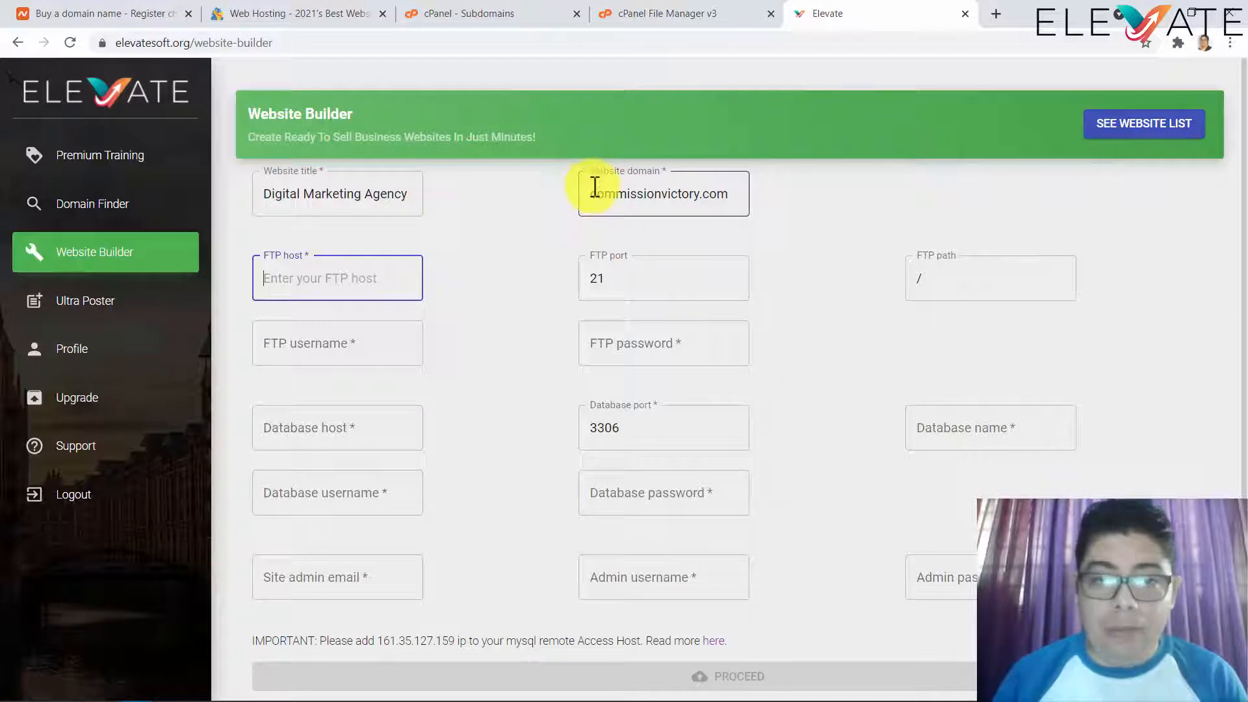
{"action": "left_click_drag", "start_coordinate": [592, 190], "coordinate": [754, 203]}
{"action": "key", "text": "ctrl+c"}
{"action": "left_click", "coordinate": [369, 270]}
{"action": "key", "text": "ctrl+v"}
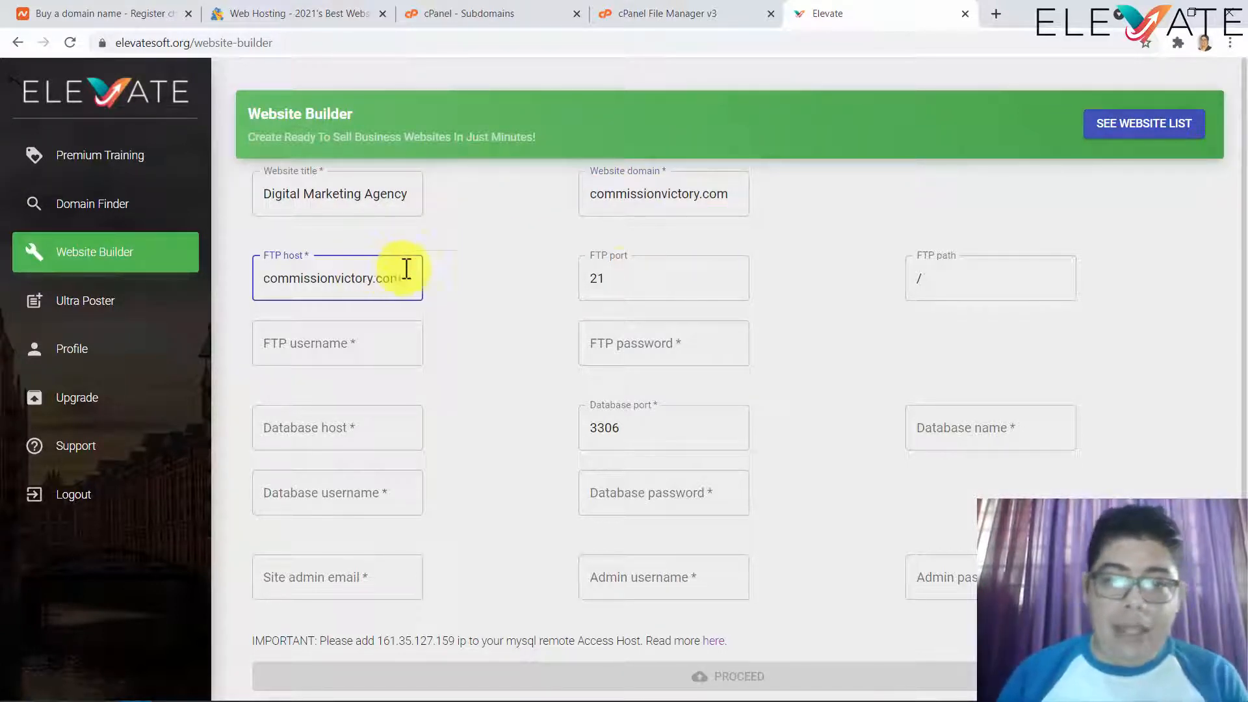
{"action": "left_click", "coordinate": [641, 273]}
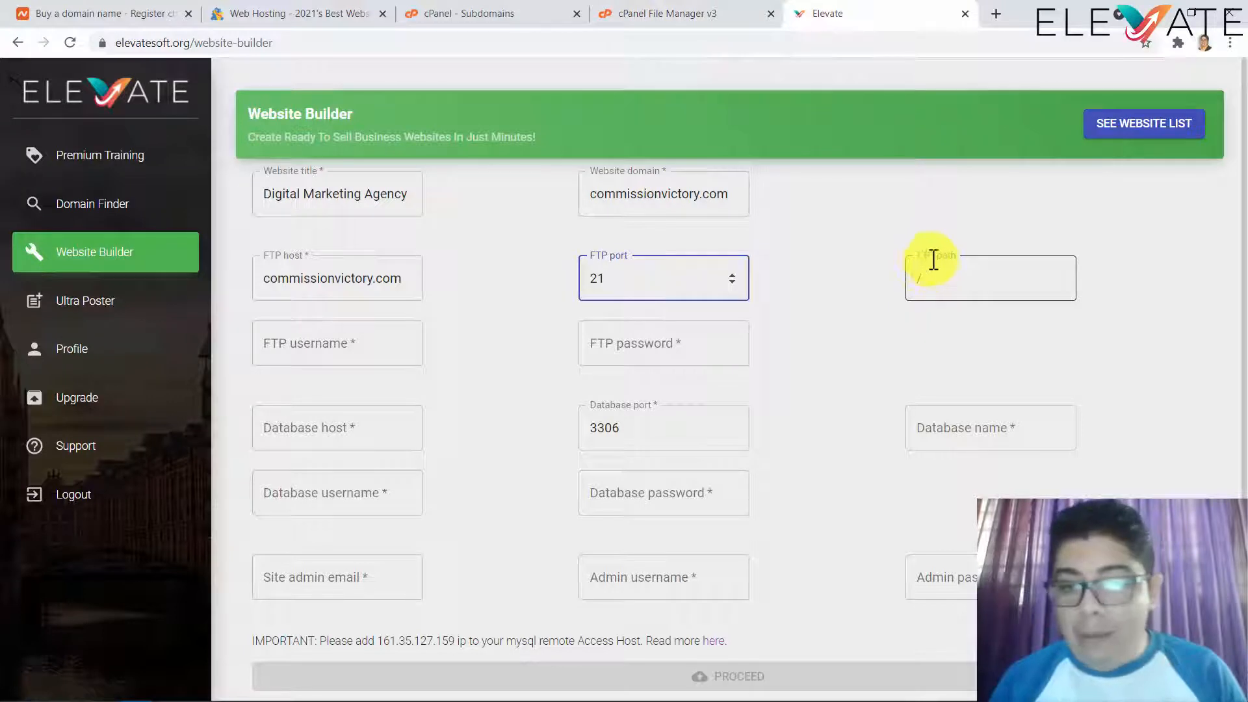
{"action": "left_click", "coordinate": [645, 16]}
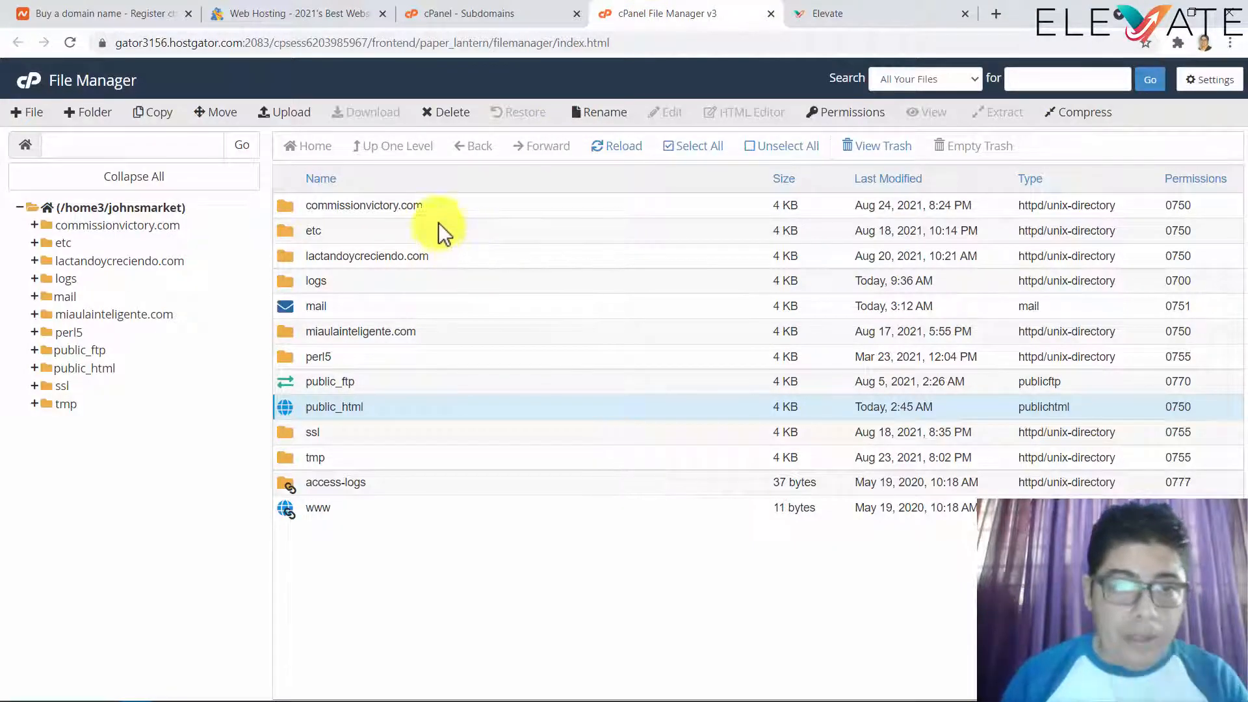
- Copy the commissionvictory.com folder name without renaming it, then select Elevate's website domain text
{"action": "double_click", "coordinate": [419, 205]}
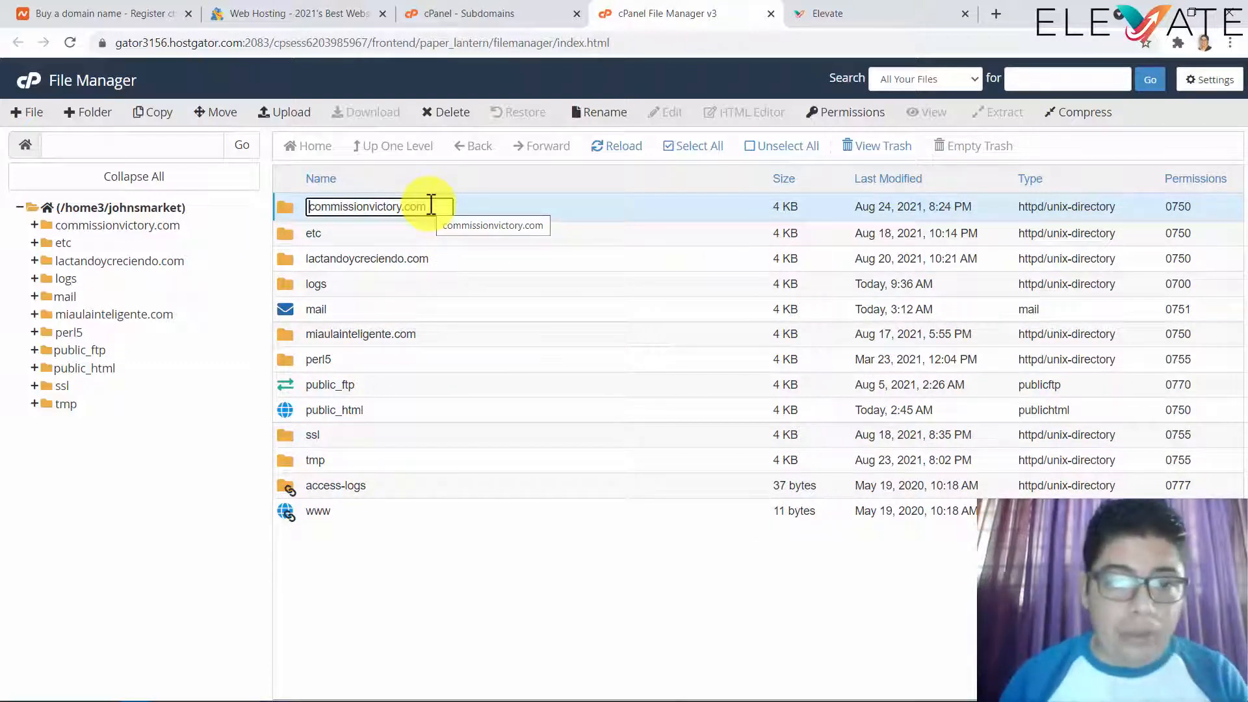
{"action": "left_click_drag", "start_coordinate": [437, 207], "coordinate": [307, 214]}
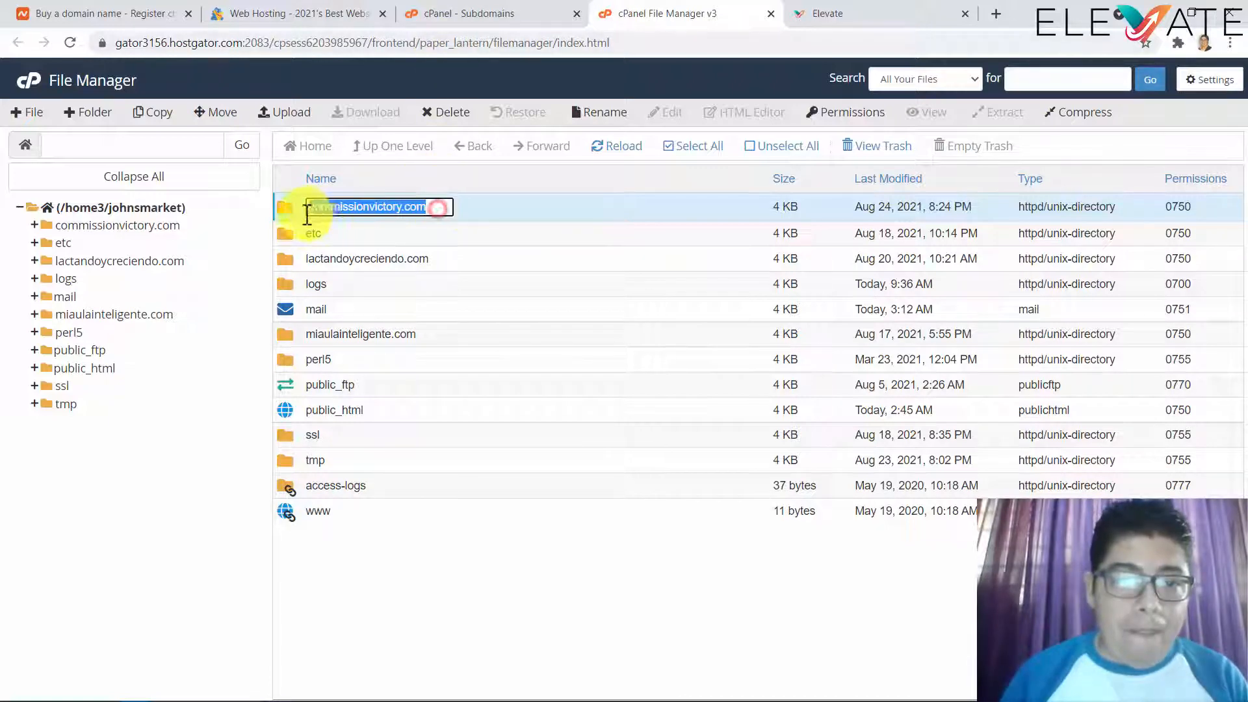
{"action": "key", "text": "Escape"}
{"action": "left_click", "coordinate": [399, 200]}
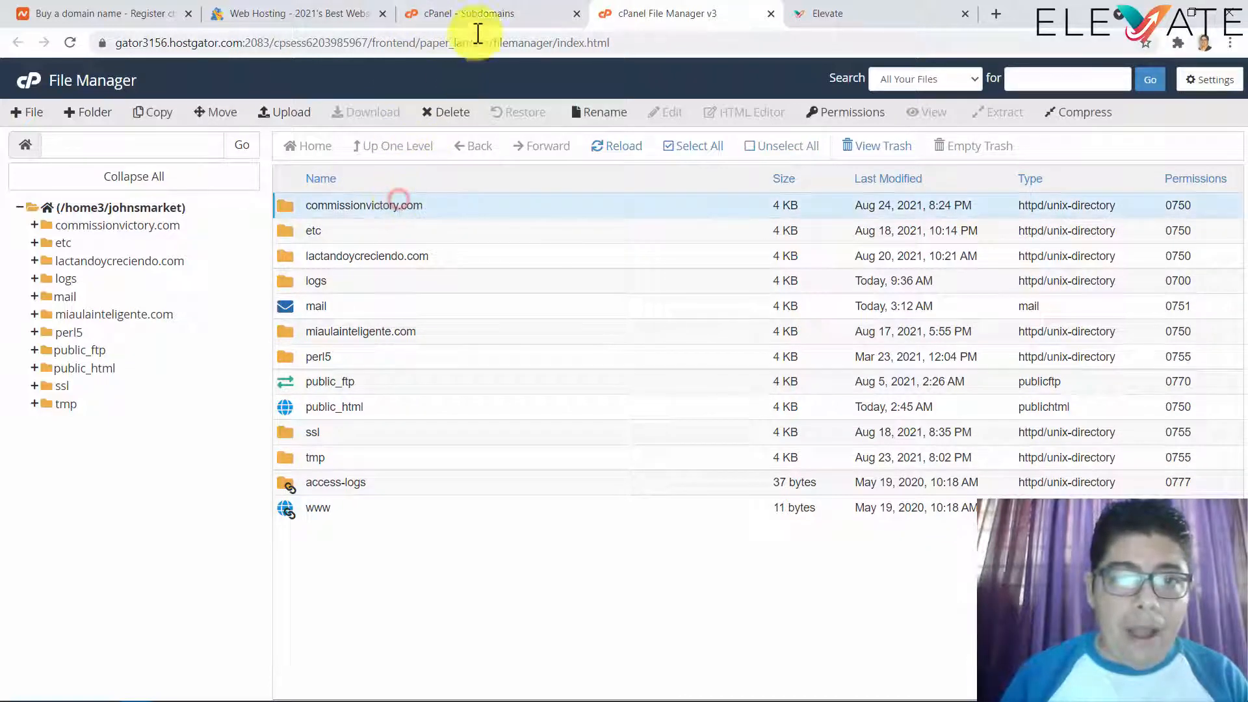
{"action": "left_click", "coordinate": [478, 14]}
{"action": "left_click", "coordinate": [815, 14]}
{"action": "triple_click", "coordinate": [660, 187]}
{"action": "key", "text": "ctrl+c"}
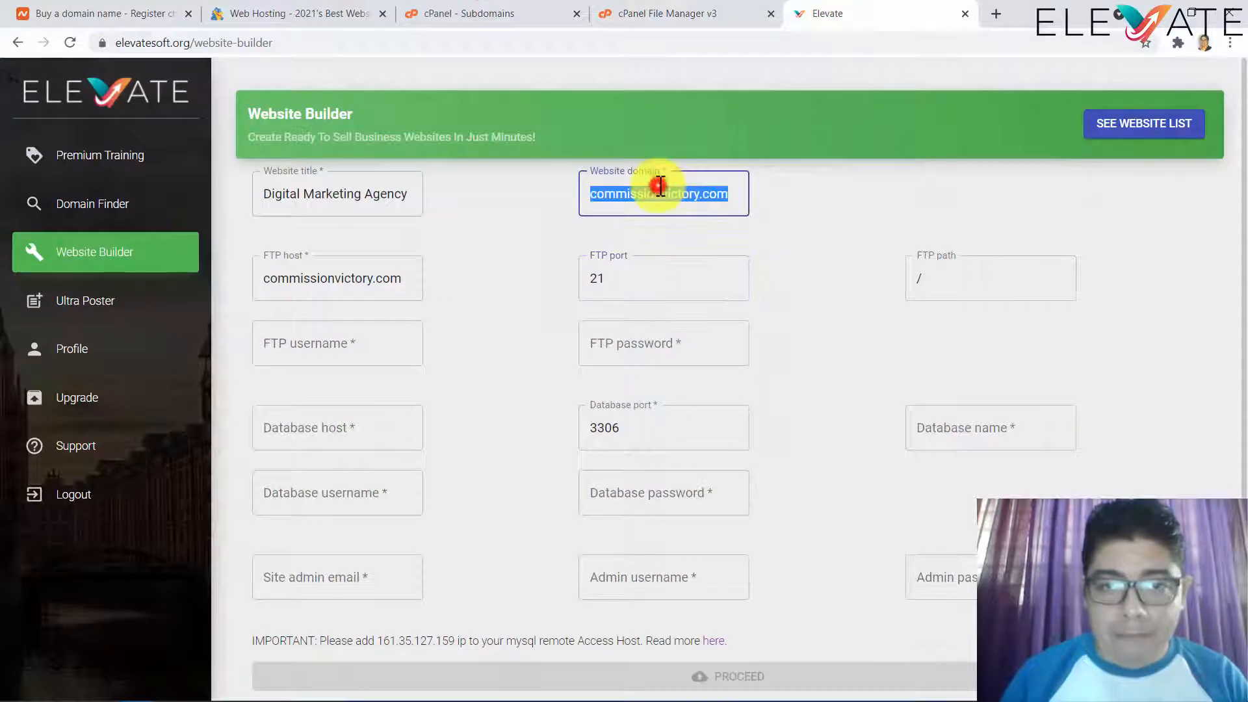
- Paste commissionvictory.com after the slash so the FTP path reads /commissionvictory.com
{"action": "left_click", "coordinate": [919, 286]}
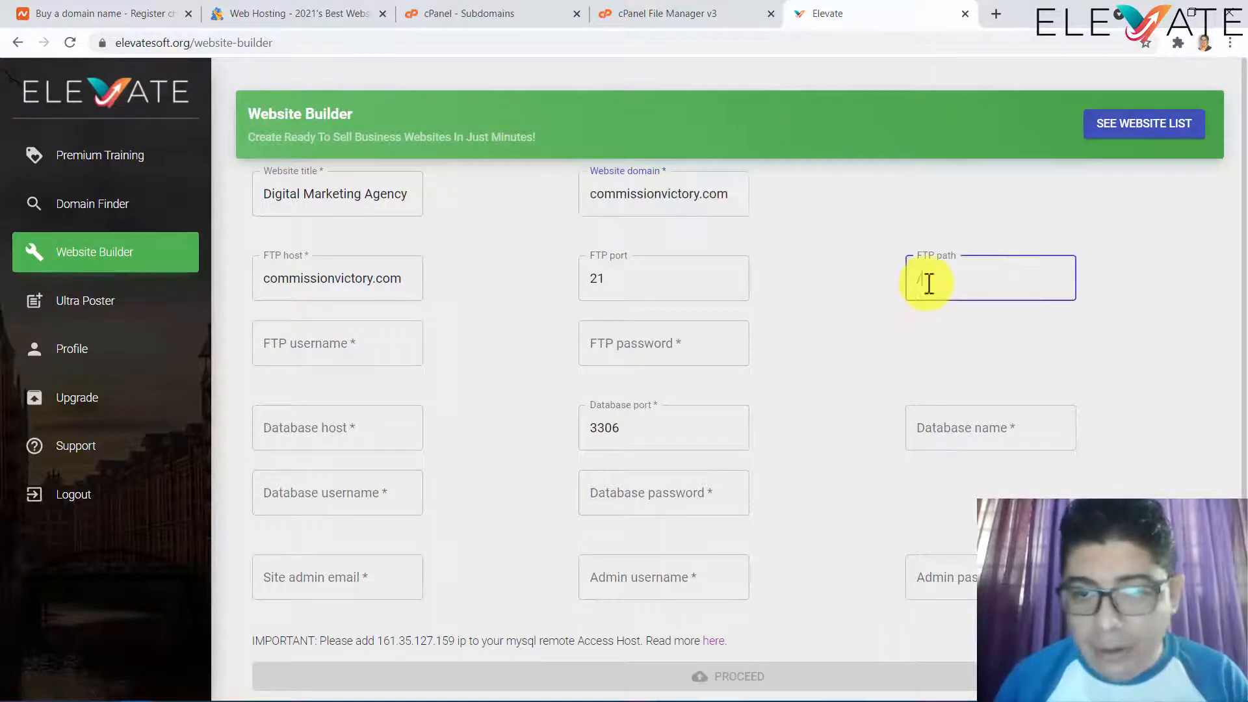
{"action": "key", "text": "ctrl+v"}
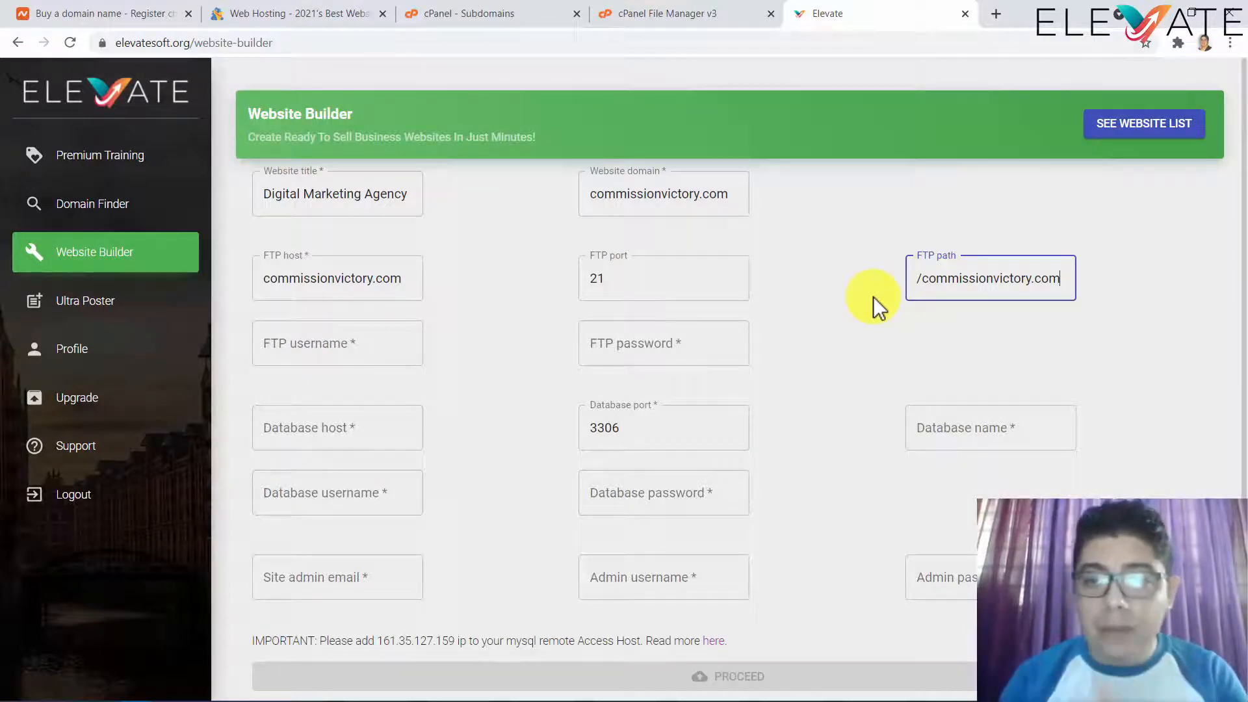
{"action": "left_click", "coordinate": [697, 18]}
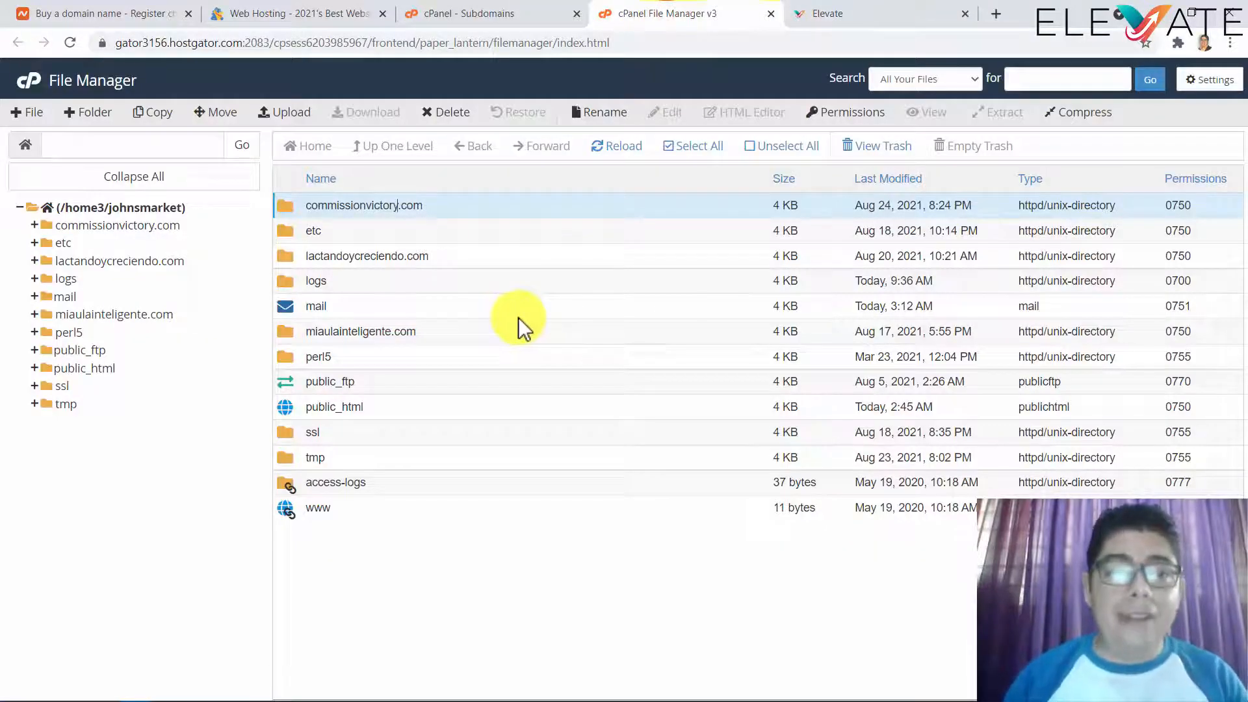
- Return cPanel to its main dashboard to review General Information and the shared IP
{"action": "left_click", "coordinate": [462, 18]}
{"action": "scroll", "coordinate": [749, 189], "scroll_direction": "up", "scroll_amount": 3}
{"action": "left_click", "coordinate": [17, 42]}
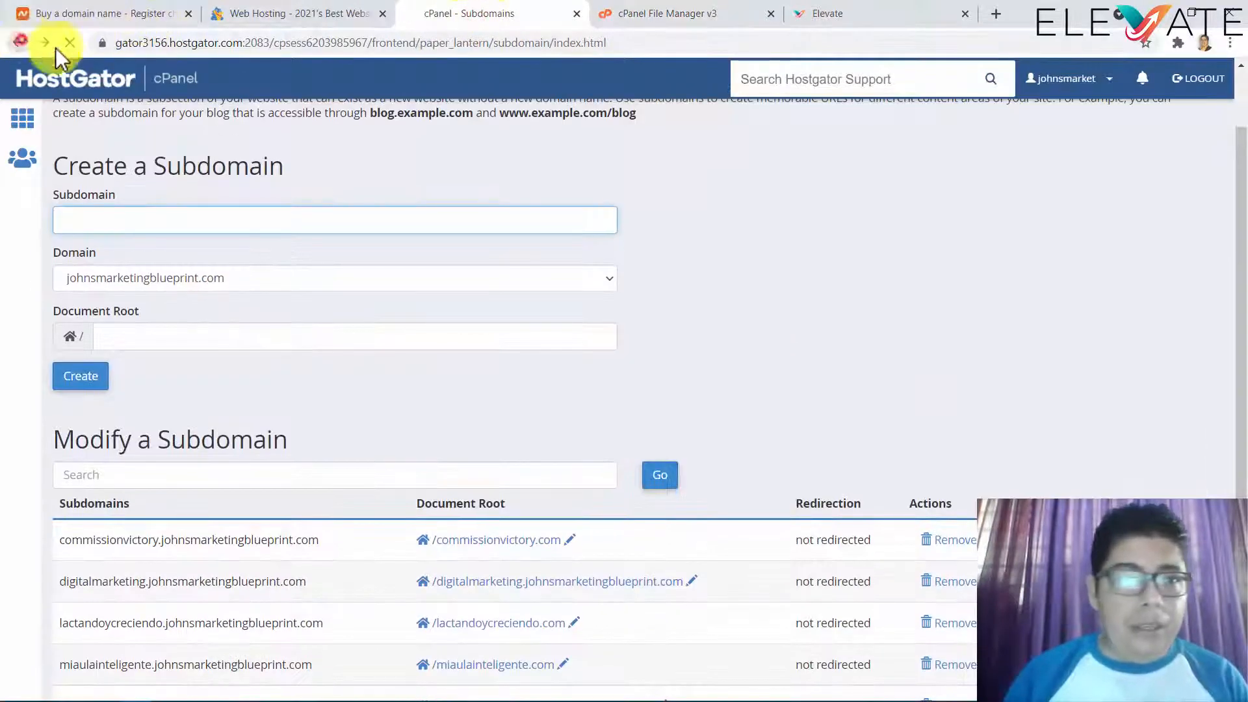
{"action": "scroll", "coordinate": [1010, 289], "scroll_direction": "up", "scroll_amount": 5}
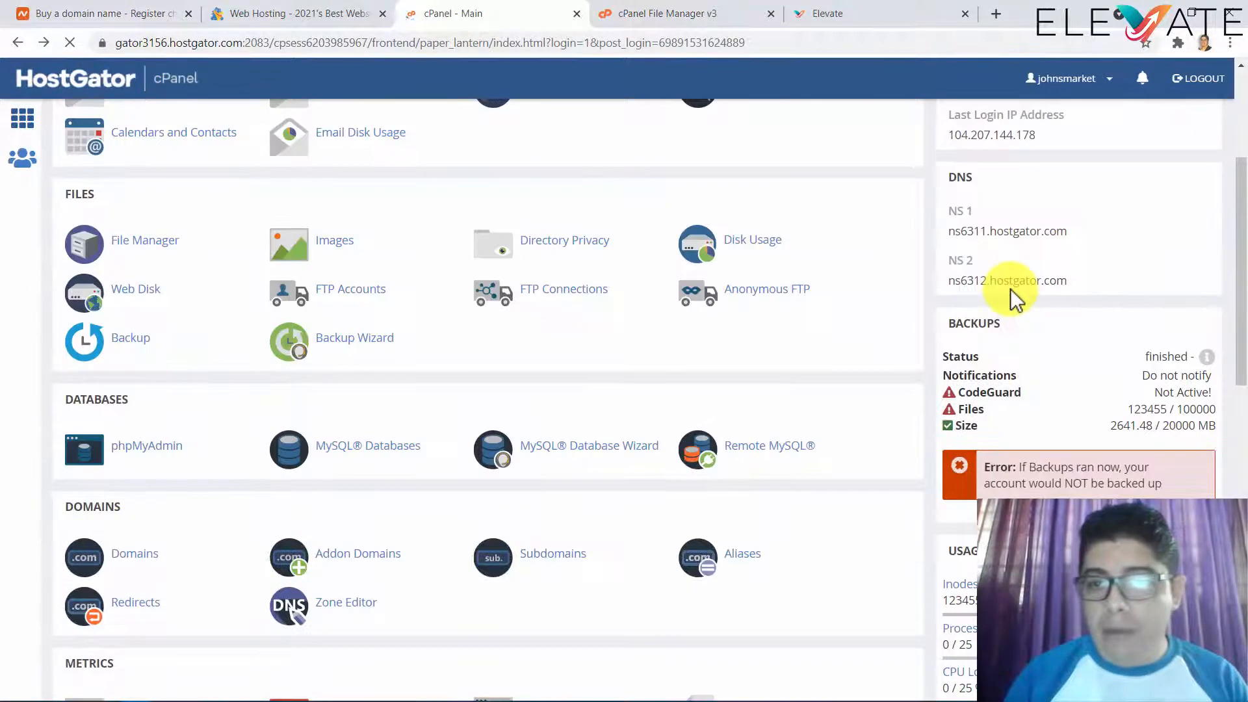
{"action": "scroll", "coordinate": [1027, 347], "scroll_direction": "down", "scroll_amount": 2}
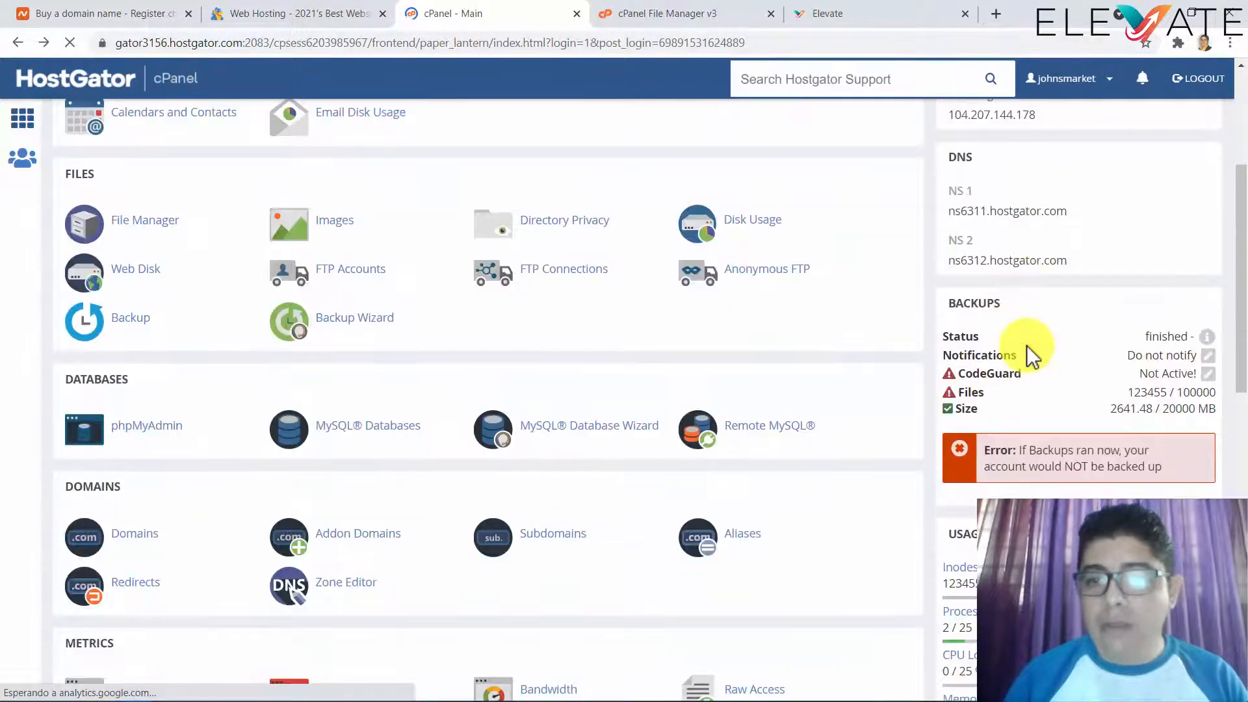
{"action": "scroll", "coordinate": [1027, 348], "scroll_direction": "up", "scroll_amount": 4}
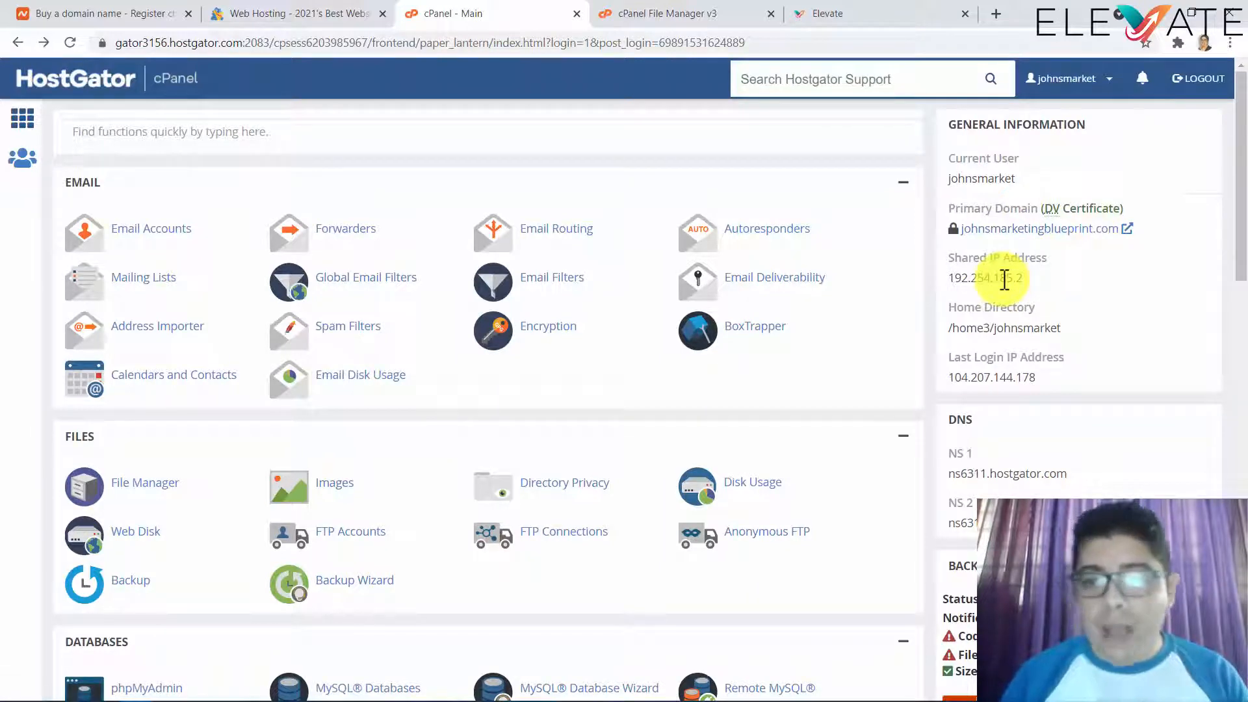
{"action": "left_click", "coordinate": [652, 17]}
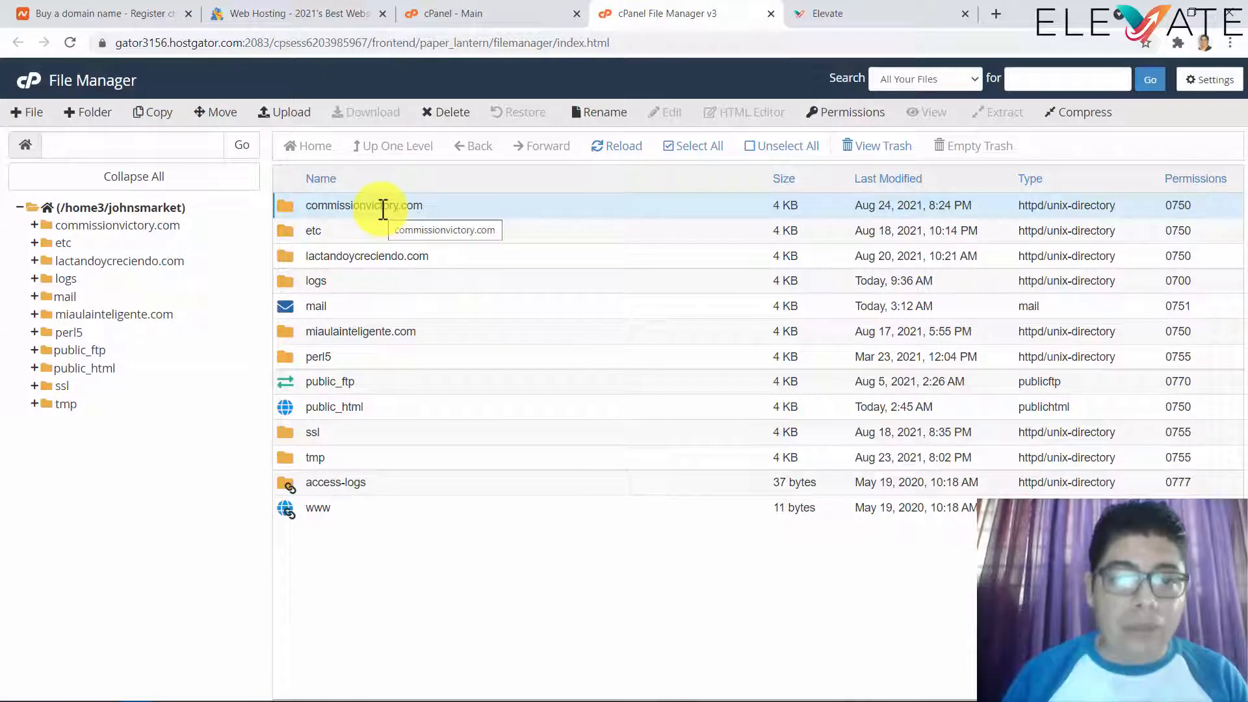
{"action": "left_click", "coordinate": [466, 16]}
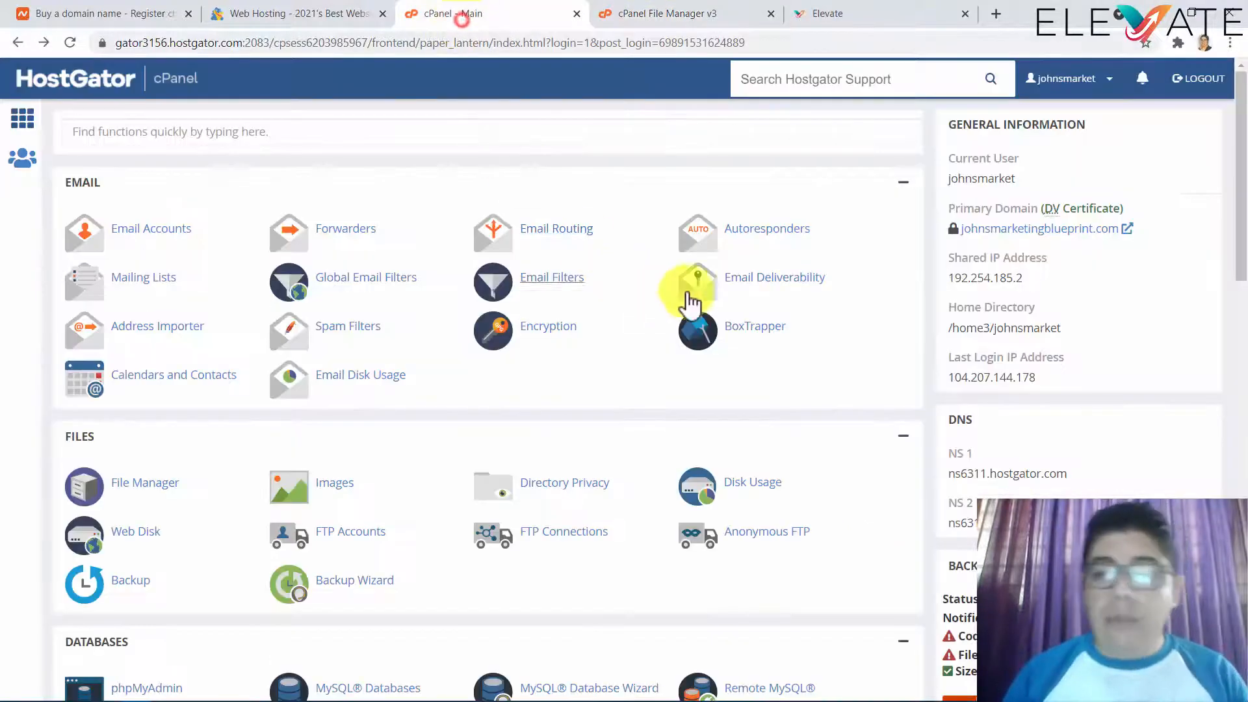
{"action": "left_click", "coordinate": [833, 16]}
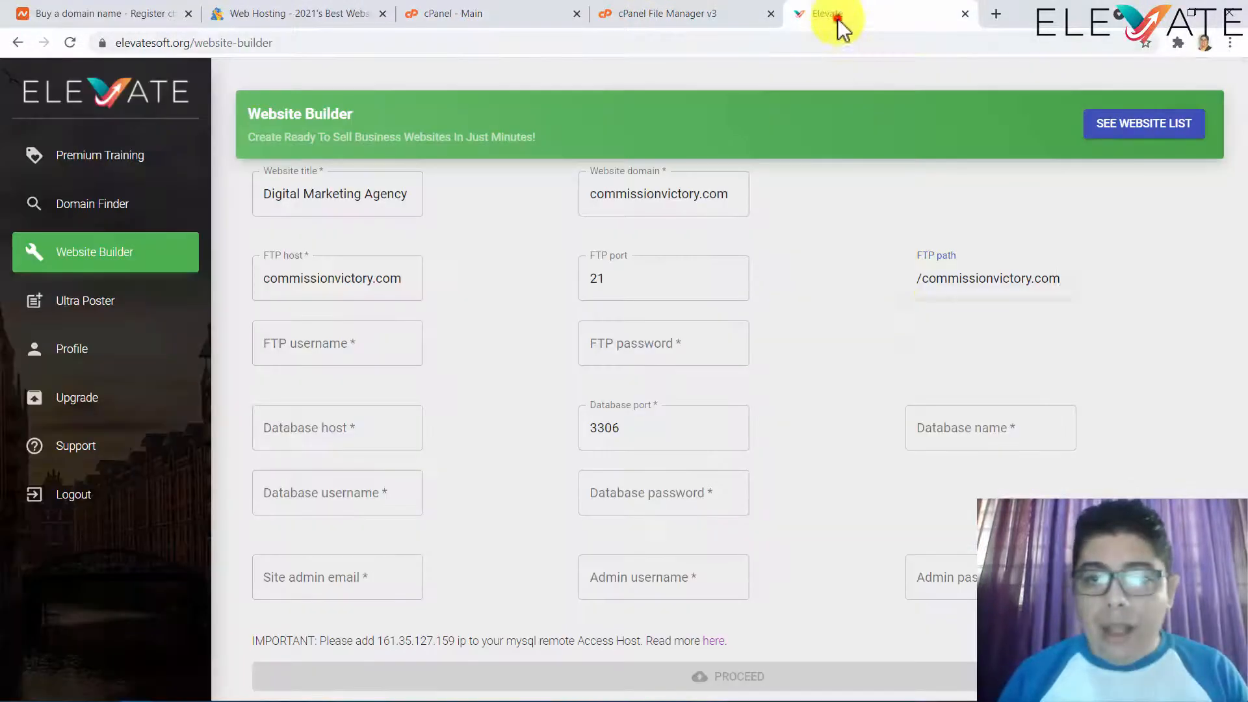
- Copy the public_html folder name and paste it so the FTP path reads /public_html
{"action": "left_click", "coordinate": [661, 16]}
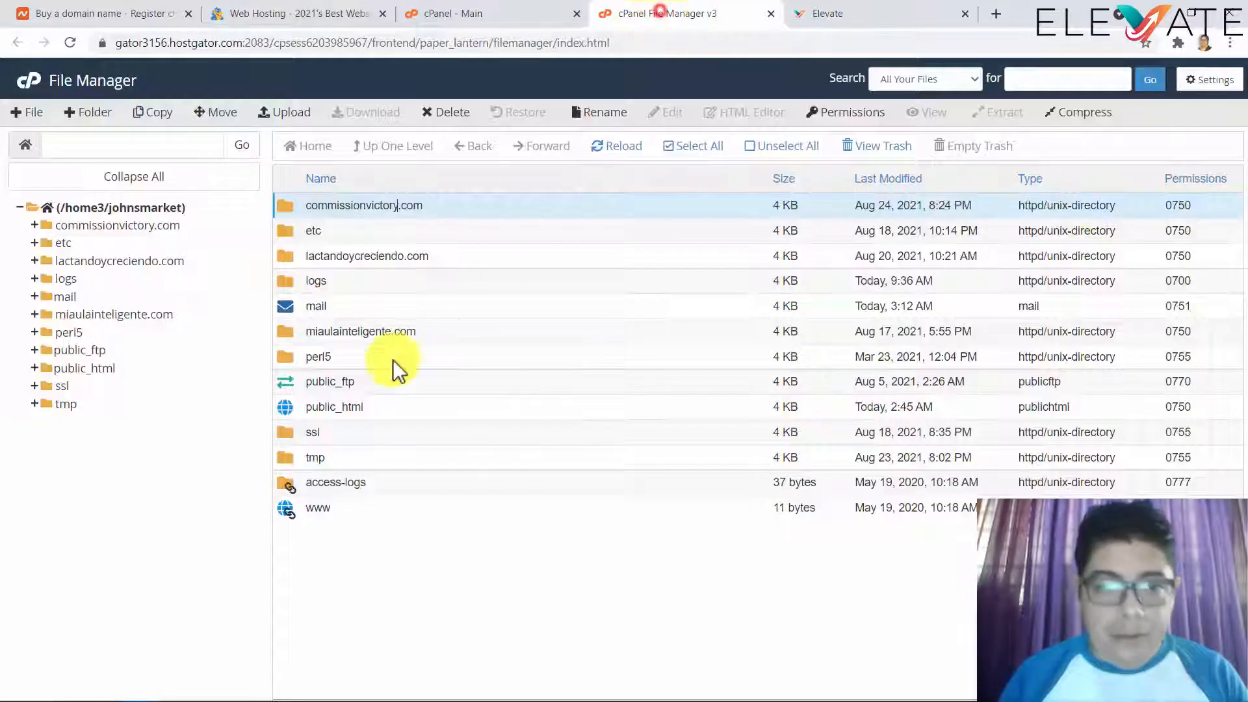
{"action": "left_click", "coordinate": [367, 406]}
{"action": "left_click", "coordinate": [358, 407]}
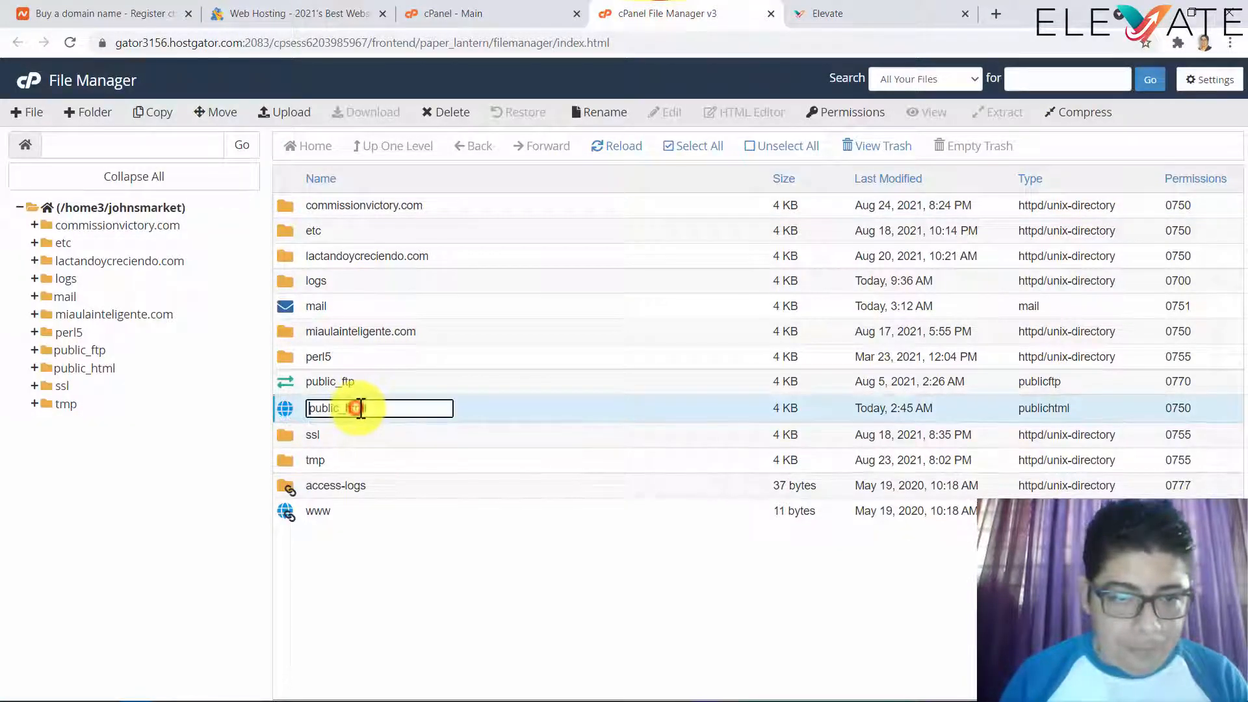
{"action": "double_click", "coordinate": [318, 412]}
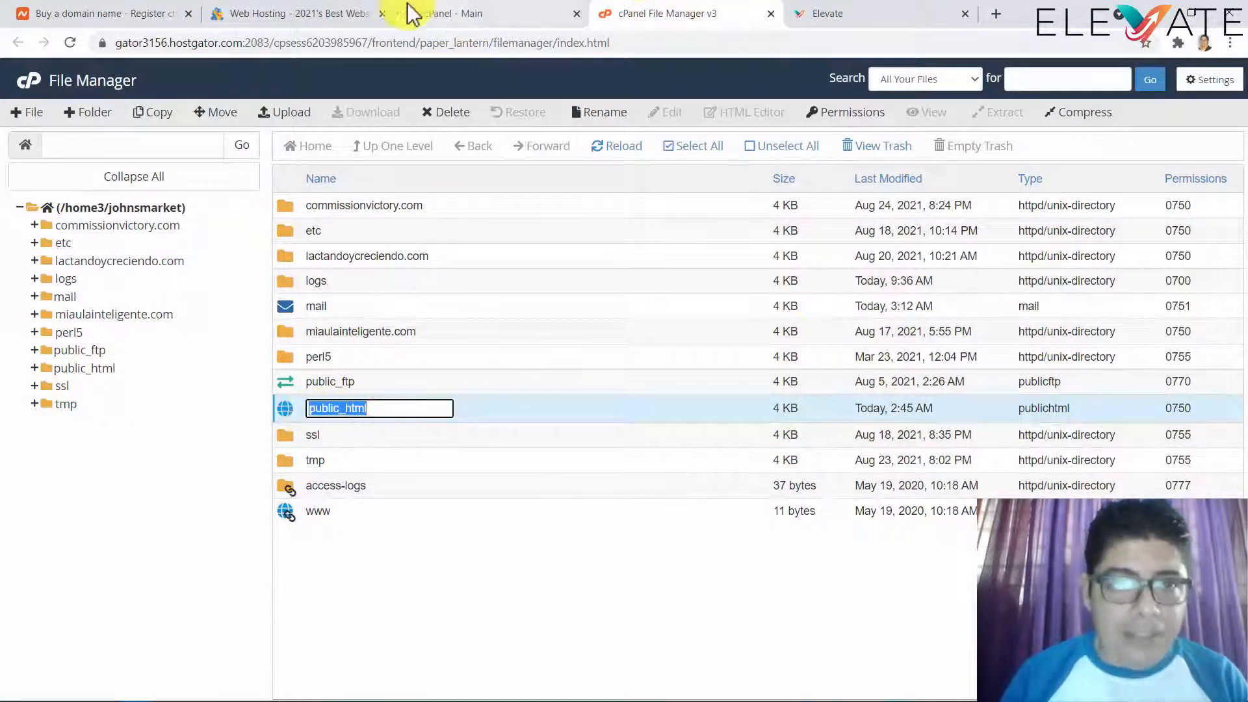
{"action": "left_click", "coordinate": [837, 13]}
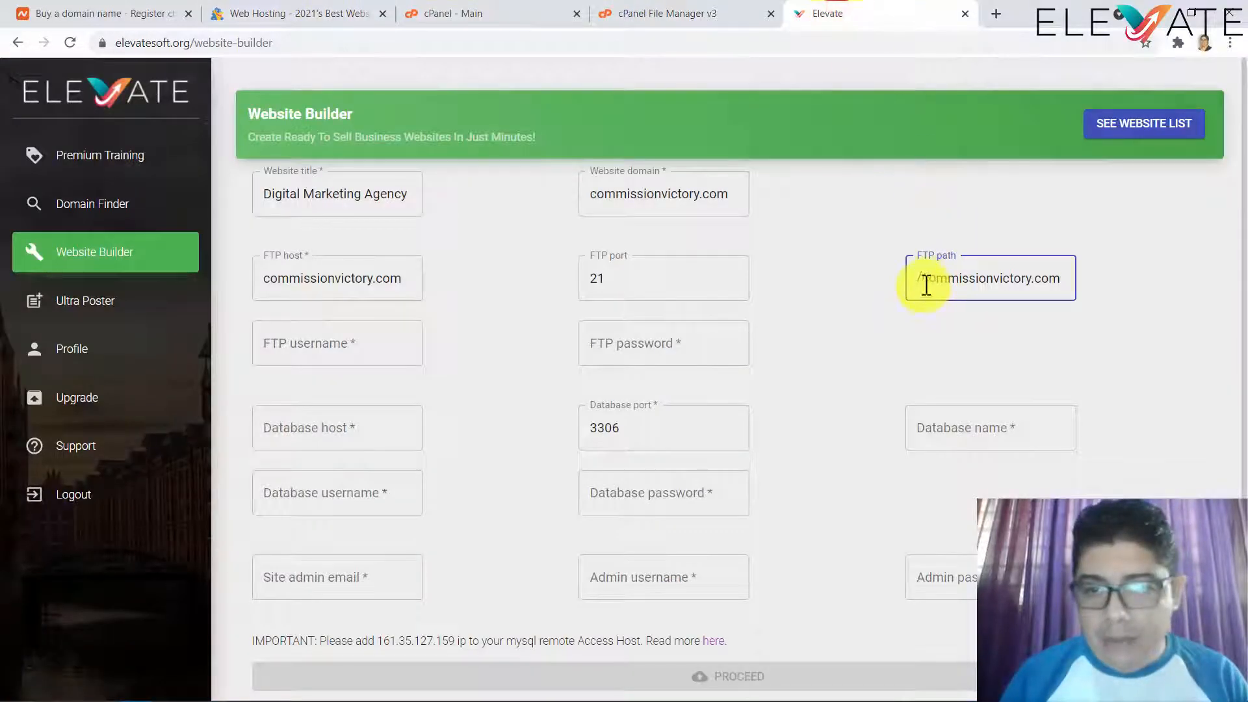
{"action": "left_click_drag", "start_coordinate": [925, 284], "coordinate": [1159, 276]}
{"action": "key", "text": "ctrl+v"}
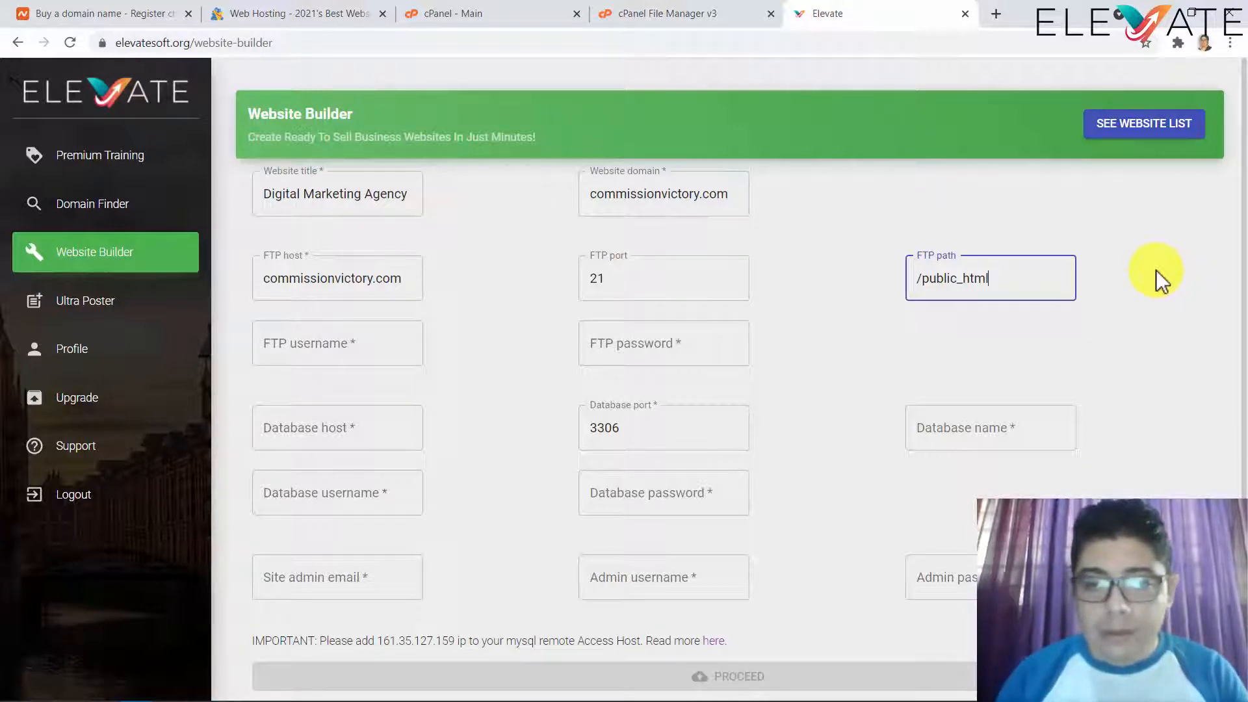
{"action": "left_click", "coordinate": [637, 11]}
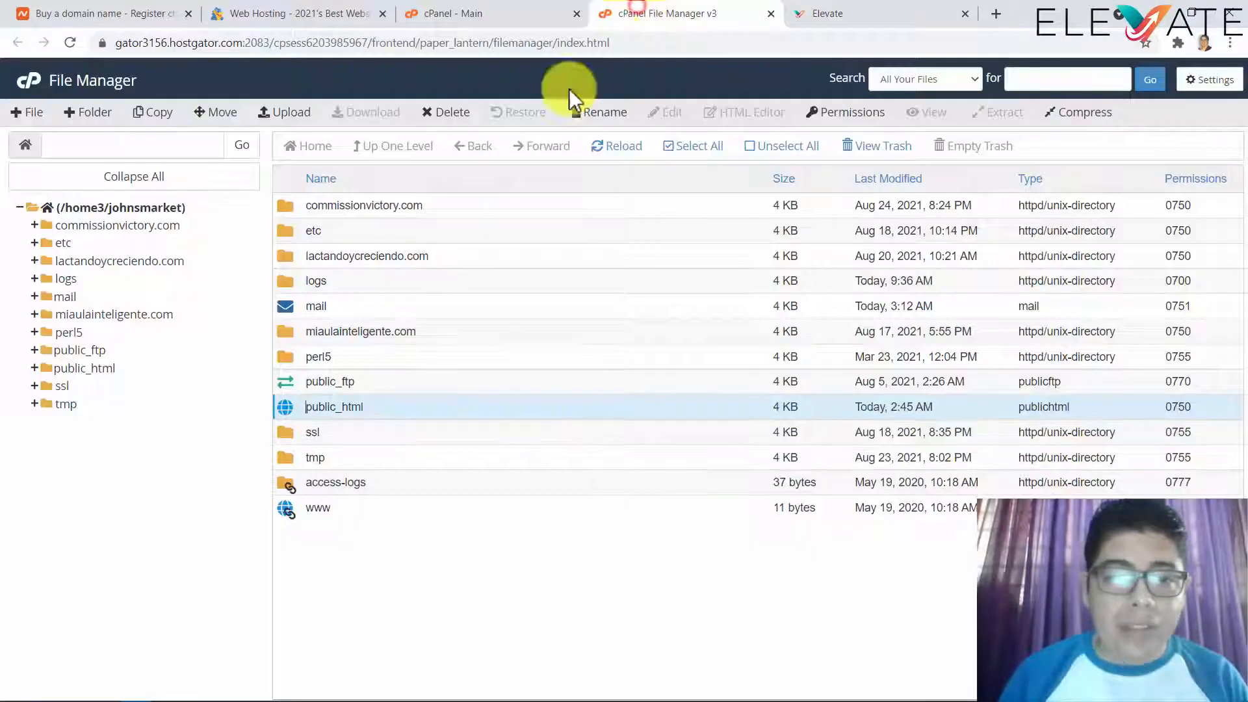
- Open the commissionvictory.com folder in File Manager to confirm it is empty
{"action": "double_click", "coordinate": [380, 407]}
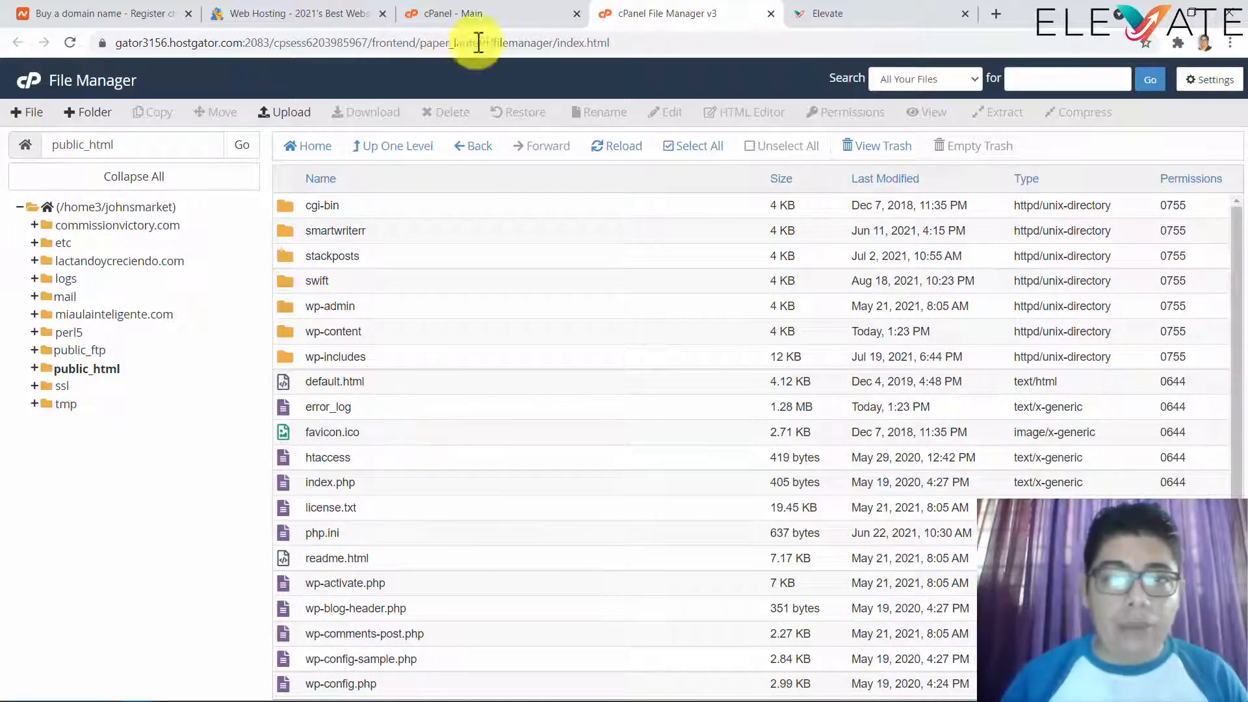
{"action": "left_click", "coordinate": [845, 16]}
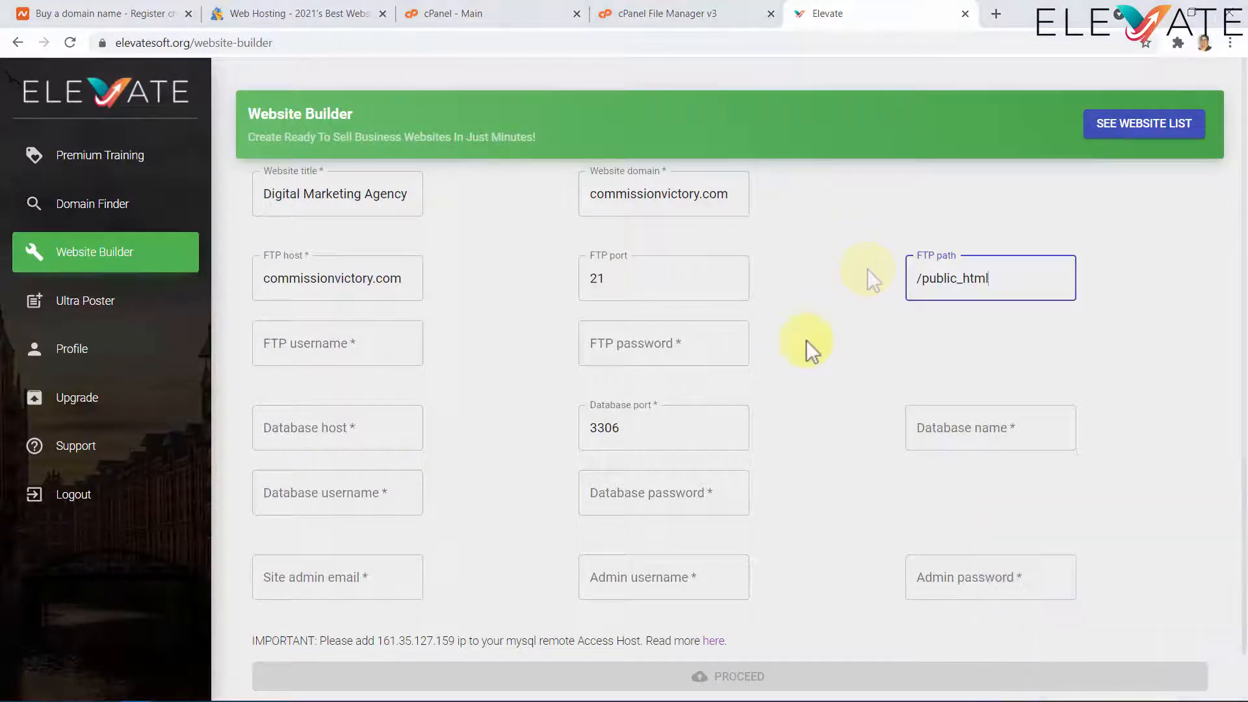
{"action": "left_click", "coordinate": [684, 19]}
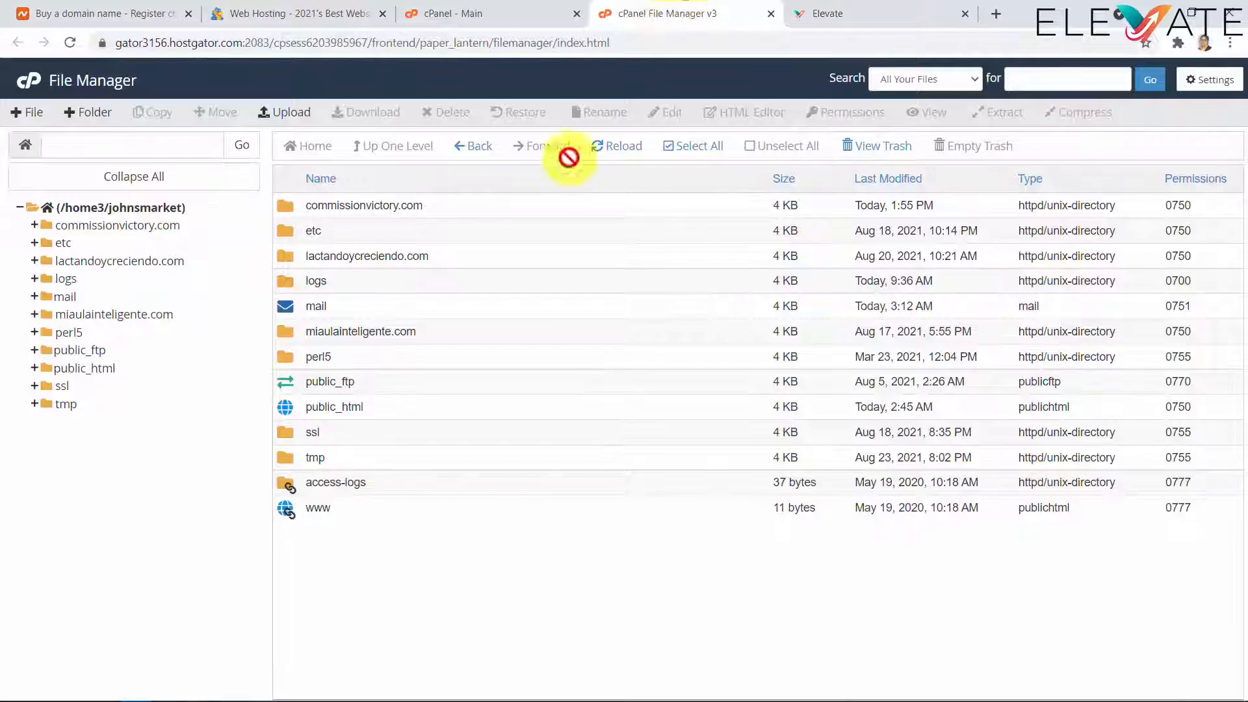
{"action": "left_click", "coordinate": [442, 205]}
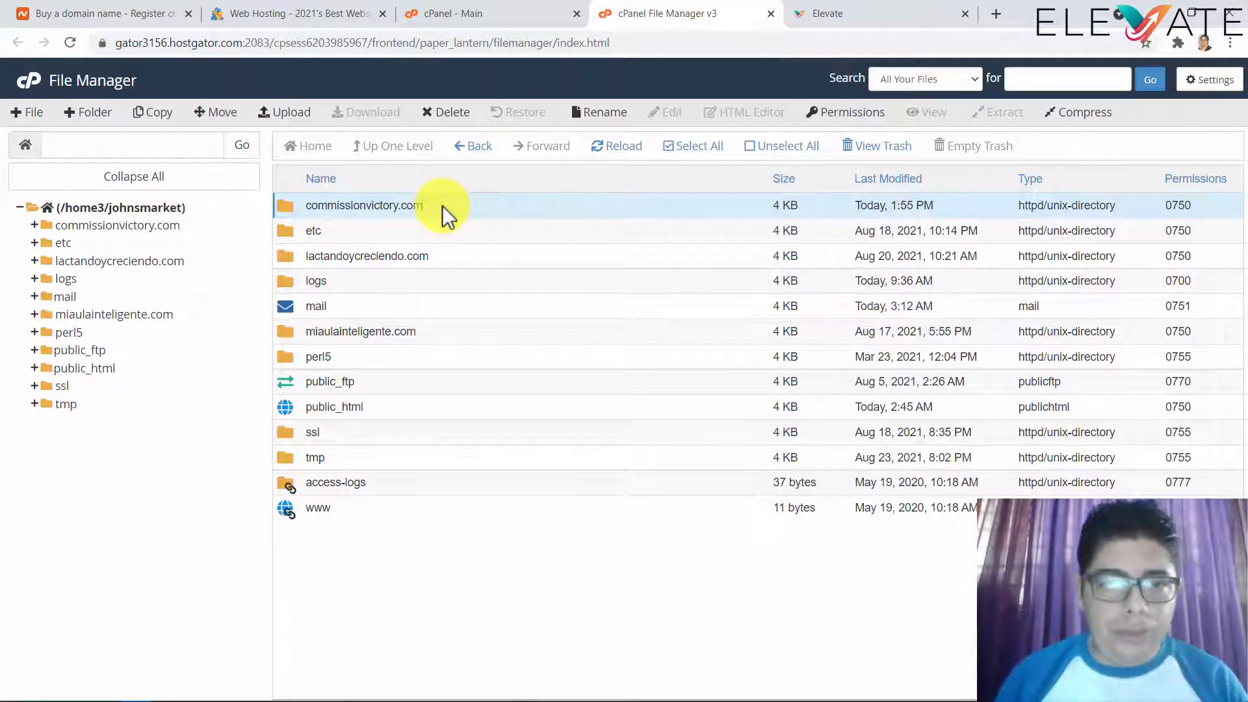
{"action": "double_click", "coordinate": [442, 205]}
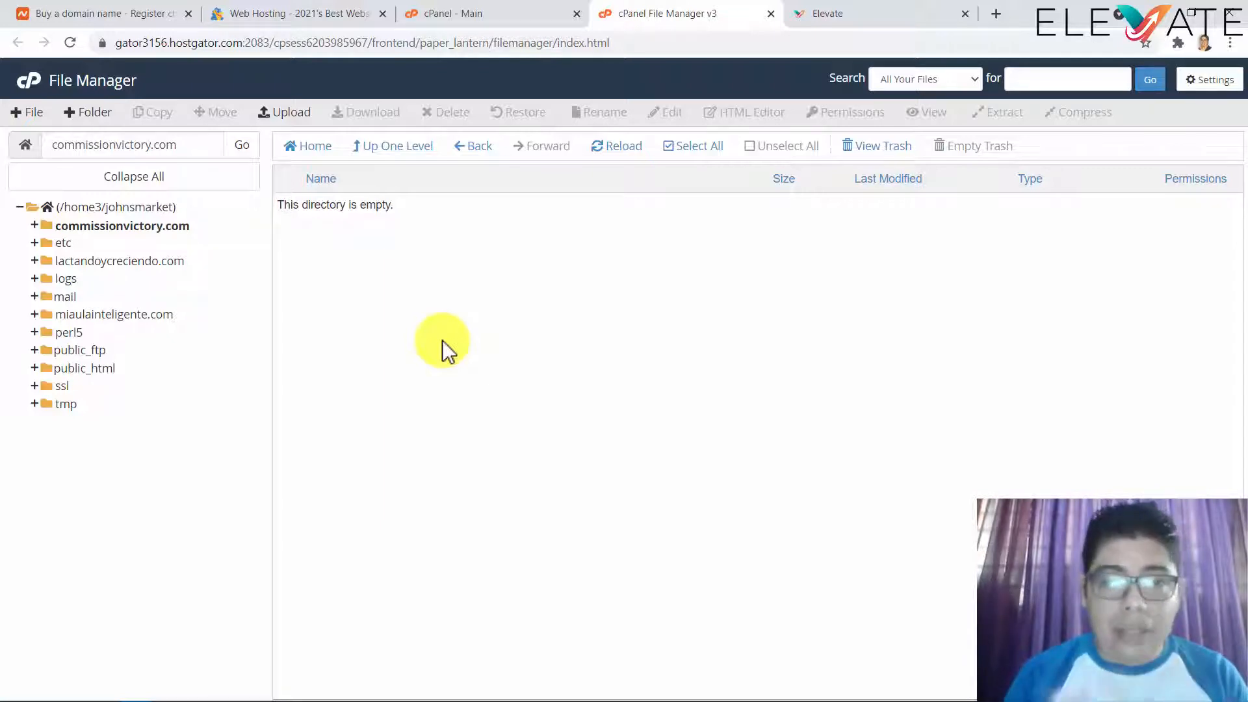
- Go up to the home folder and copy the commissionvictory.com folder name
{"action": "left_click", "coordinate": [411, 138]}
{"action": "left_click", "coordinate": [364, 205]}
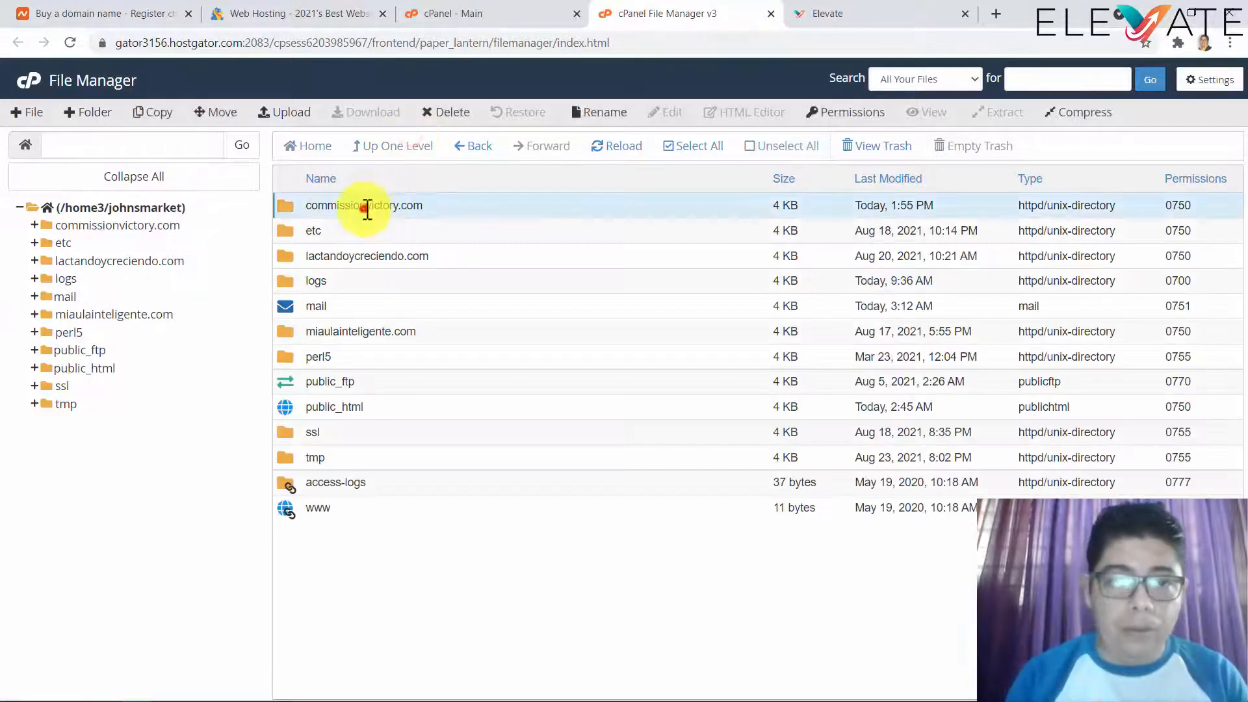
{"action": "left_click", "coordinate": [390, 206]}
{"action": "left_click_drag", "start_coordinate": [431, 207], "coordinate": [314, 209]}
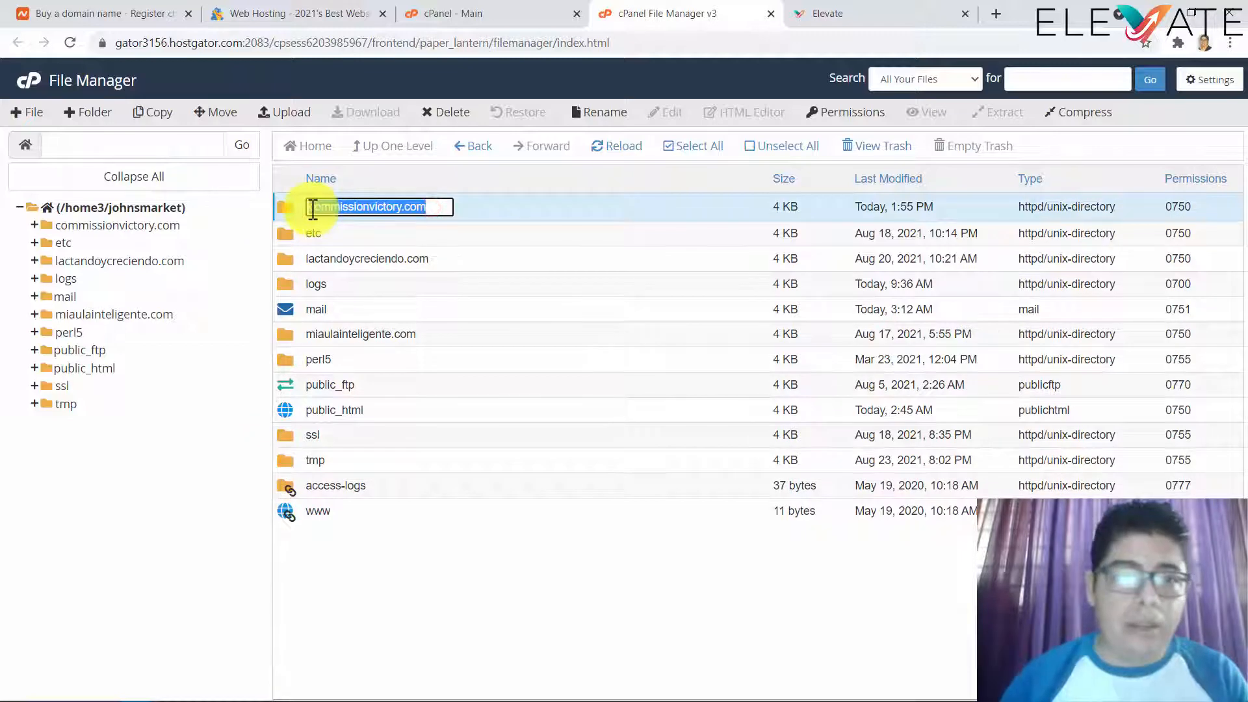
{"action": "left_click", "coordinate": [818, 12]}
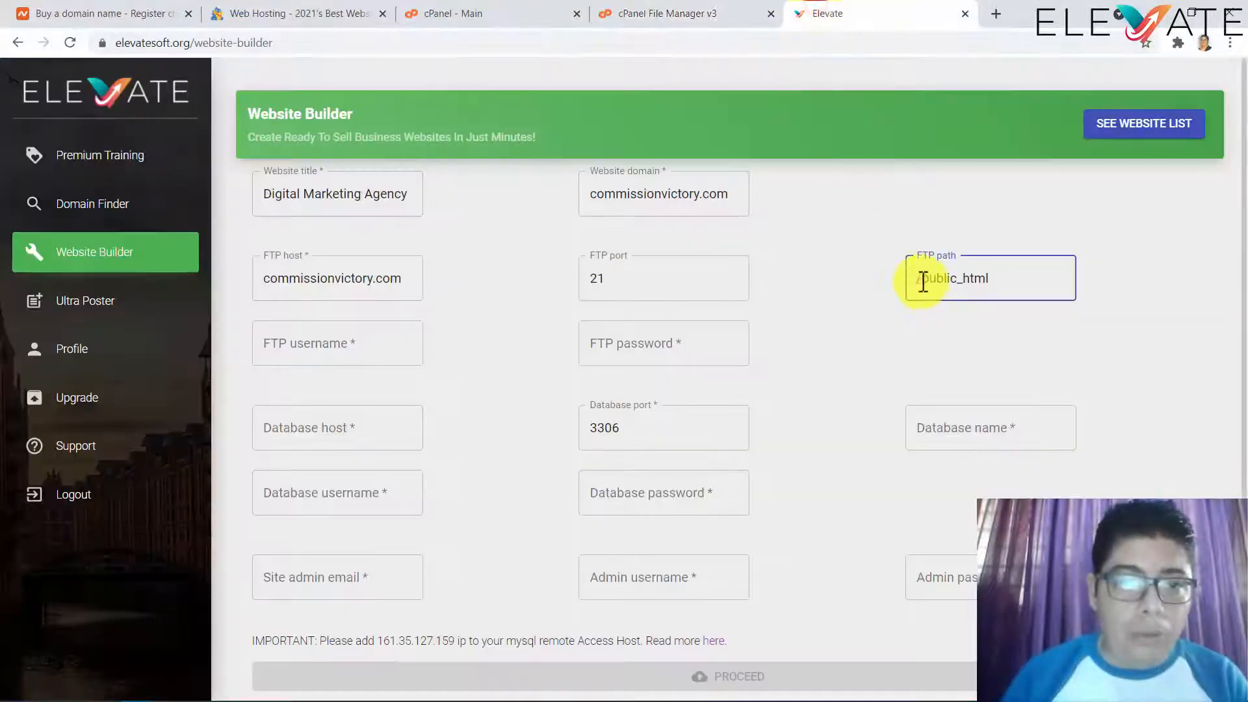
- Replace public_html with commissionvictory.com so the FTP path reads /commissionvictory.com
{"action": "left_click_drag", "start_coordinate": [922, 279], "coordinate": [1051, 280]}
{"action": "key", "text": "ctrl+v"}
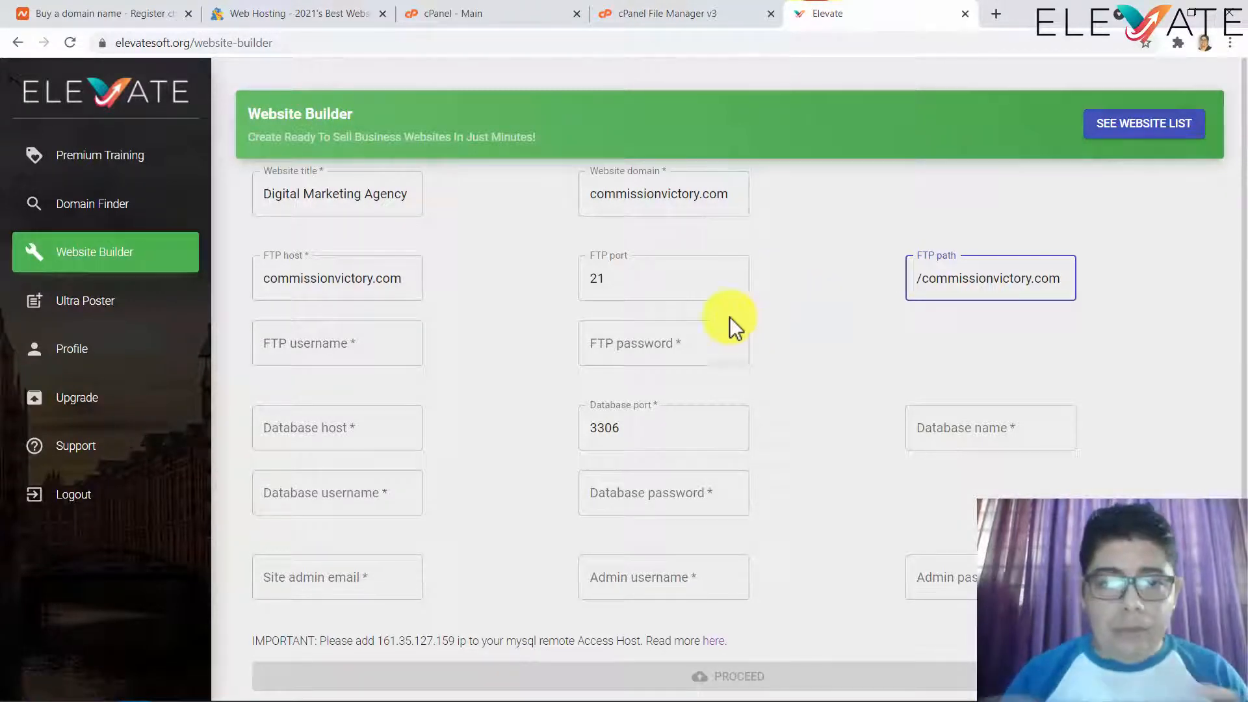
{"action": "left_click", "coordinate": [370, 343]}
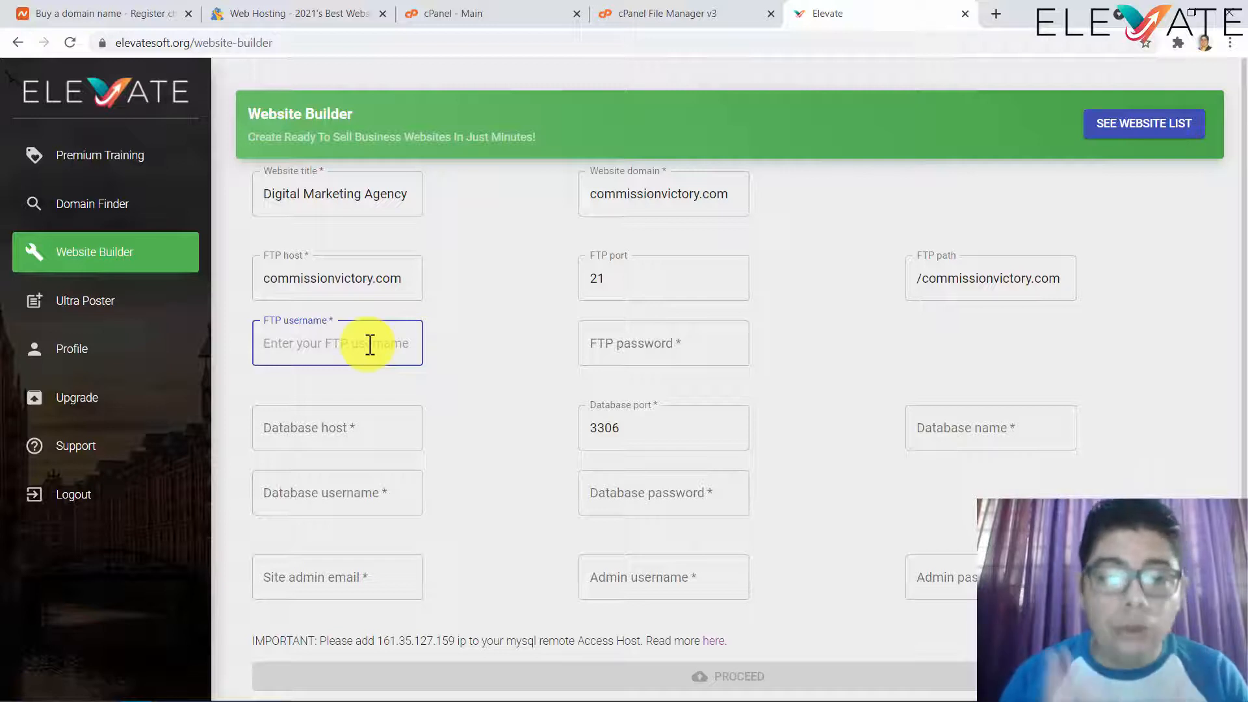
{"action": "left_click", "coordinate": [488, 9]}
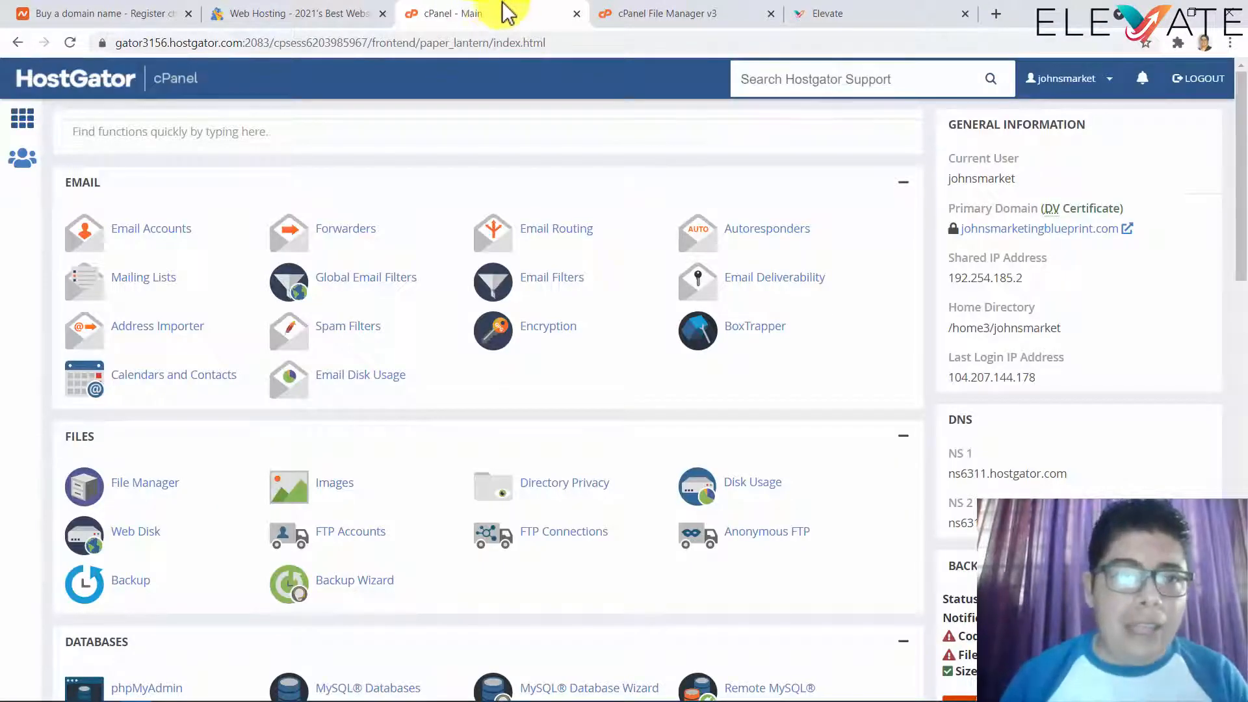
- Search cPanel functions for 'ftp' and open FTP Accounts to view the existing accounts
{"action": "left_click", "coordinate": [844, 14]}
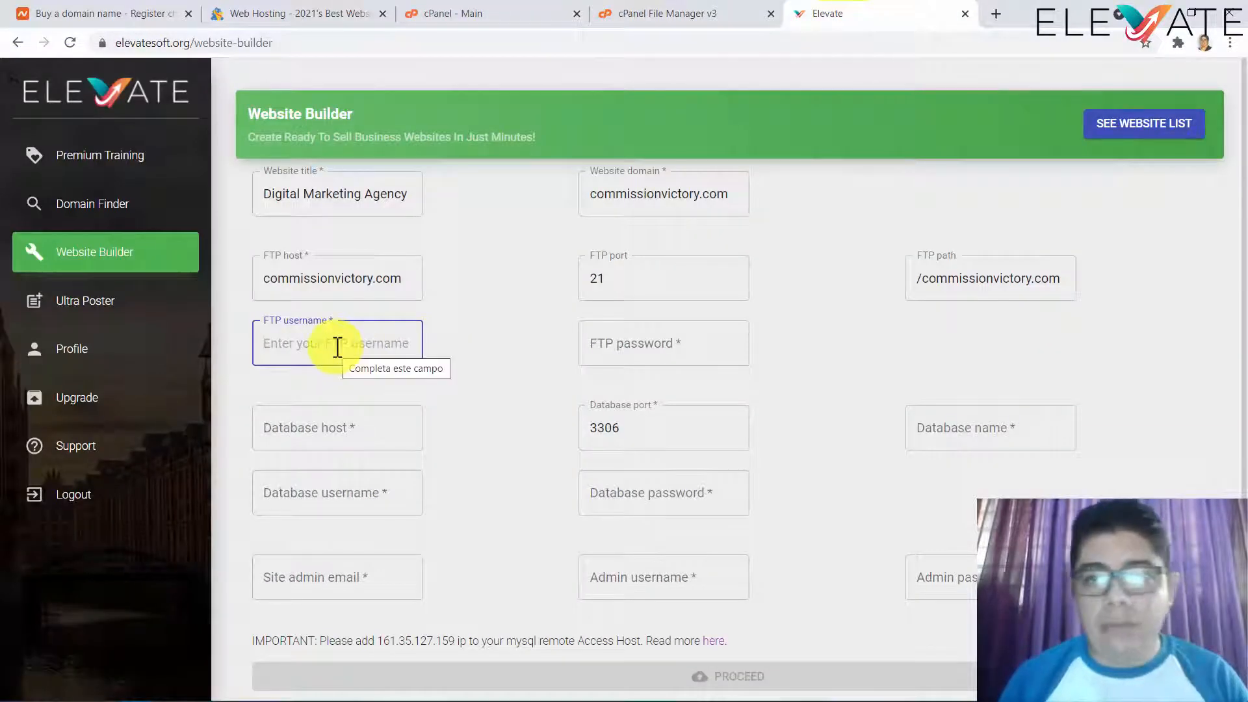
{"action": "left_click", "coordinate": [513, 19]}
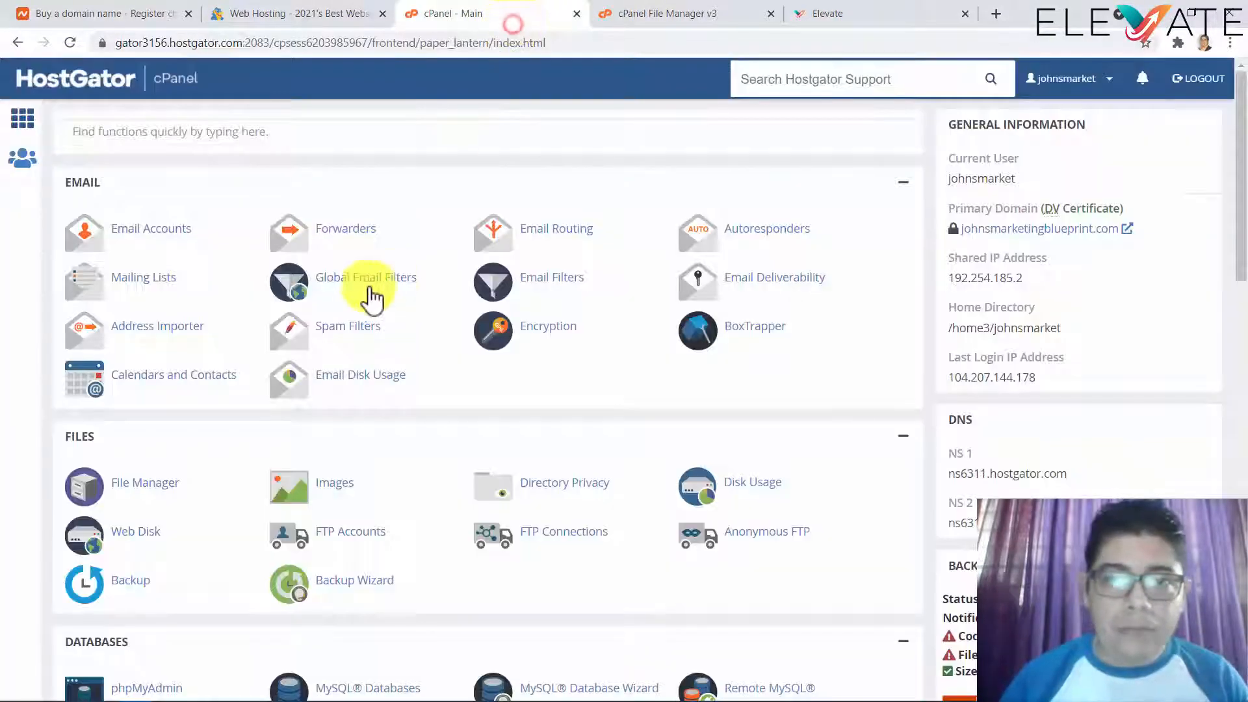
{"action": "scroll", "coordinate": [247, 358], "scroll_direction": "down", "scroll_amount": 2}
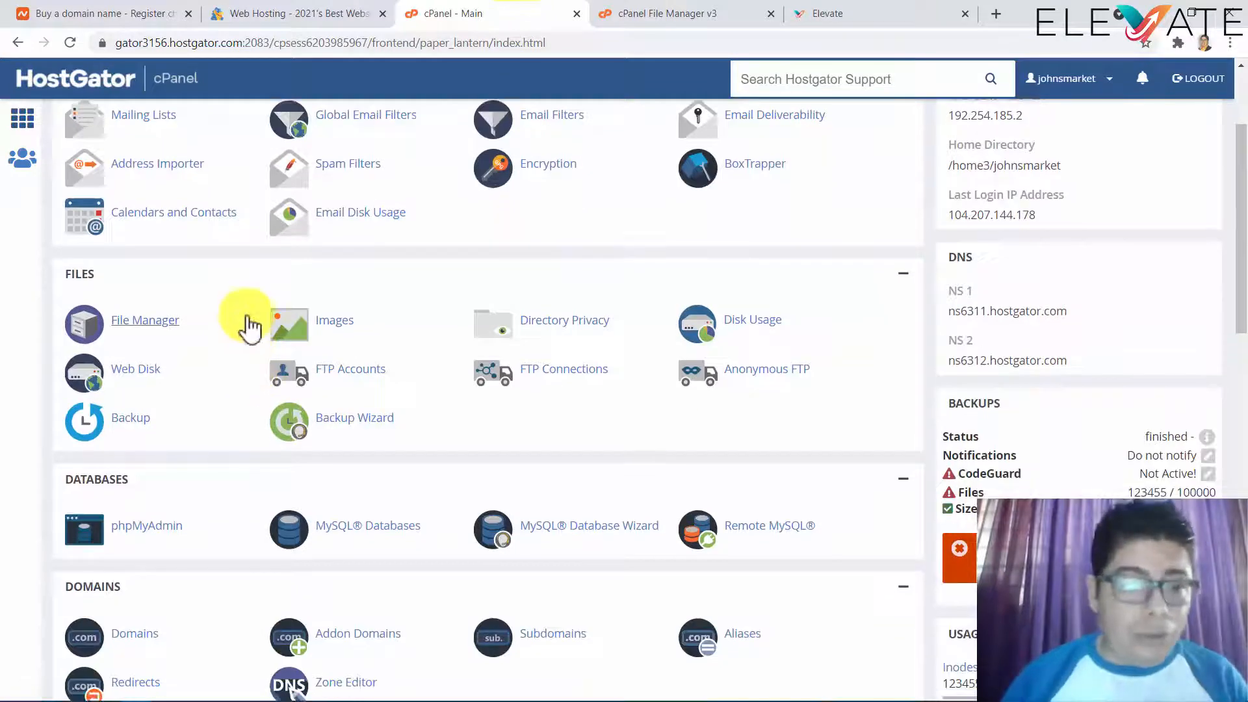
{"action": "scroll", "coordinate": [241, 338], "scroll_direction": "down", "scroll_amount": 3}
{"action": "scroll", "coordinate": [243, 335], "scroll_direction": "up", "scroll_amount": 6}
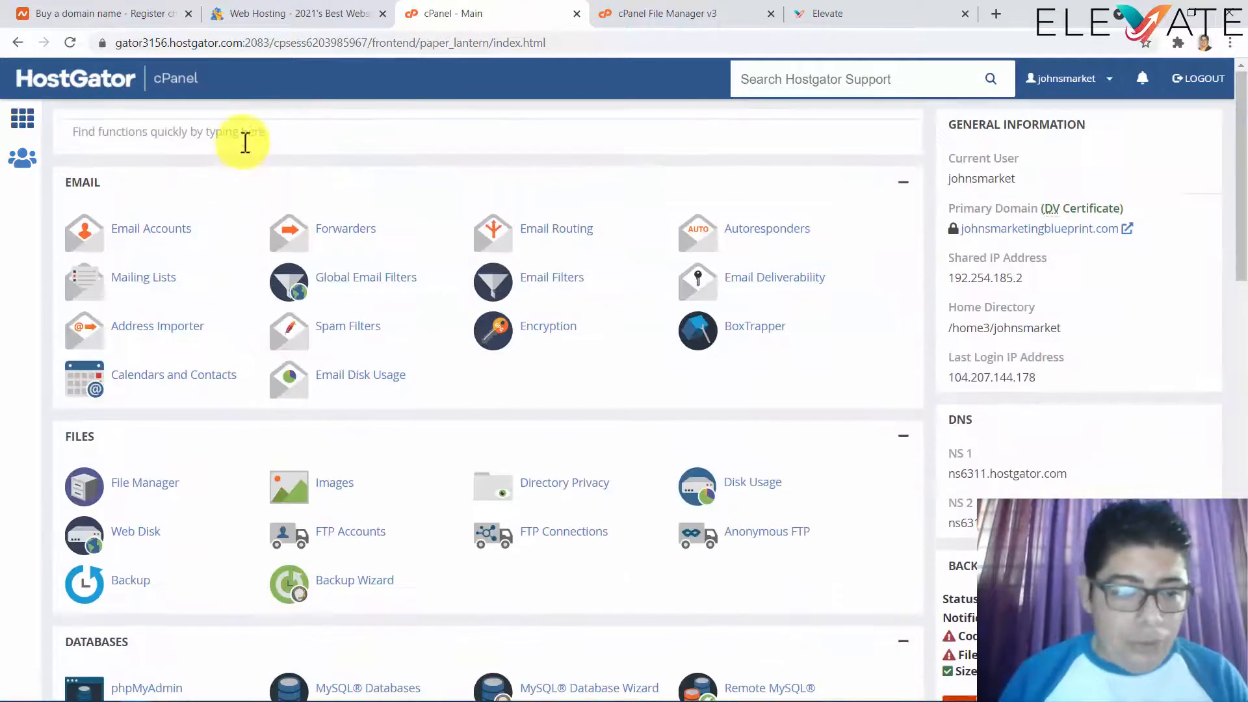
{"action": "left_click", "coordinate": [245, 139]}
{"action": "type", "text": "ftp"}
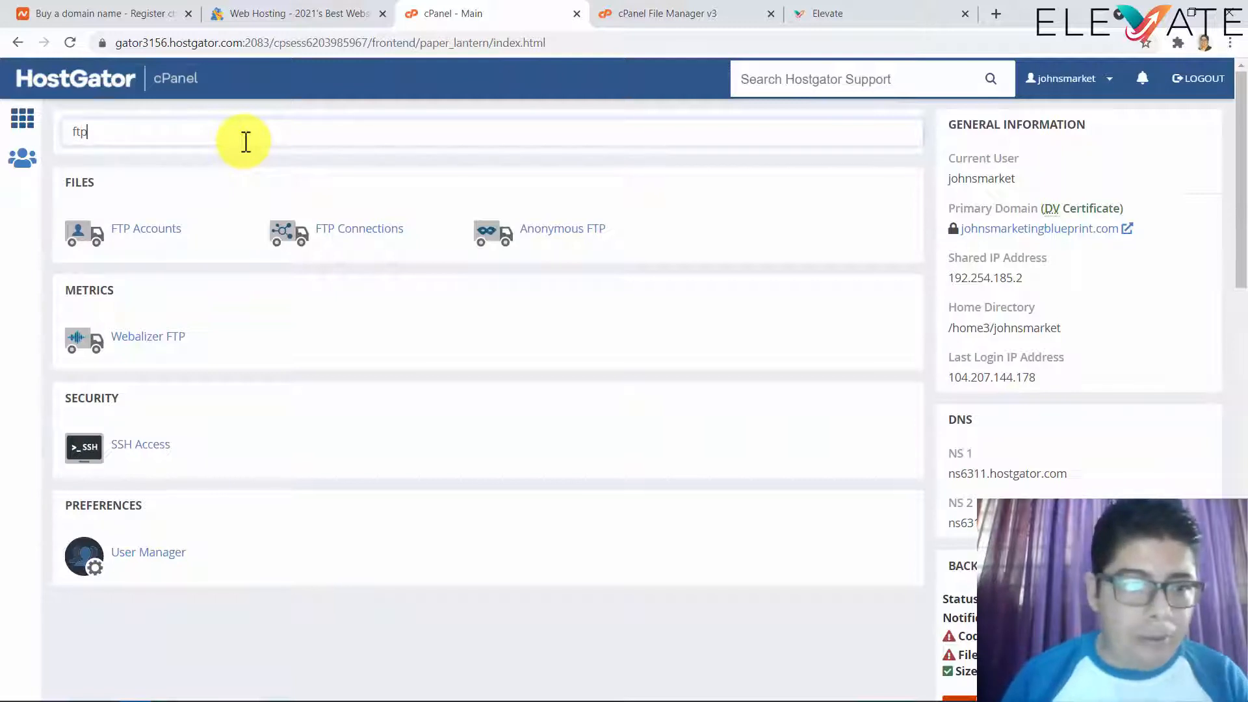
{"action": "left_click", "coordinate": [166, 235]}
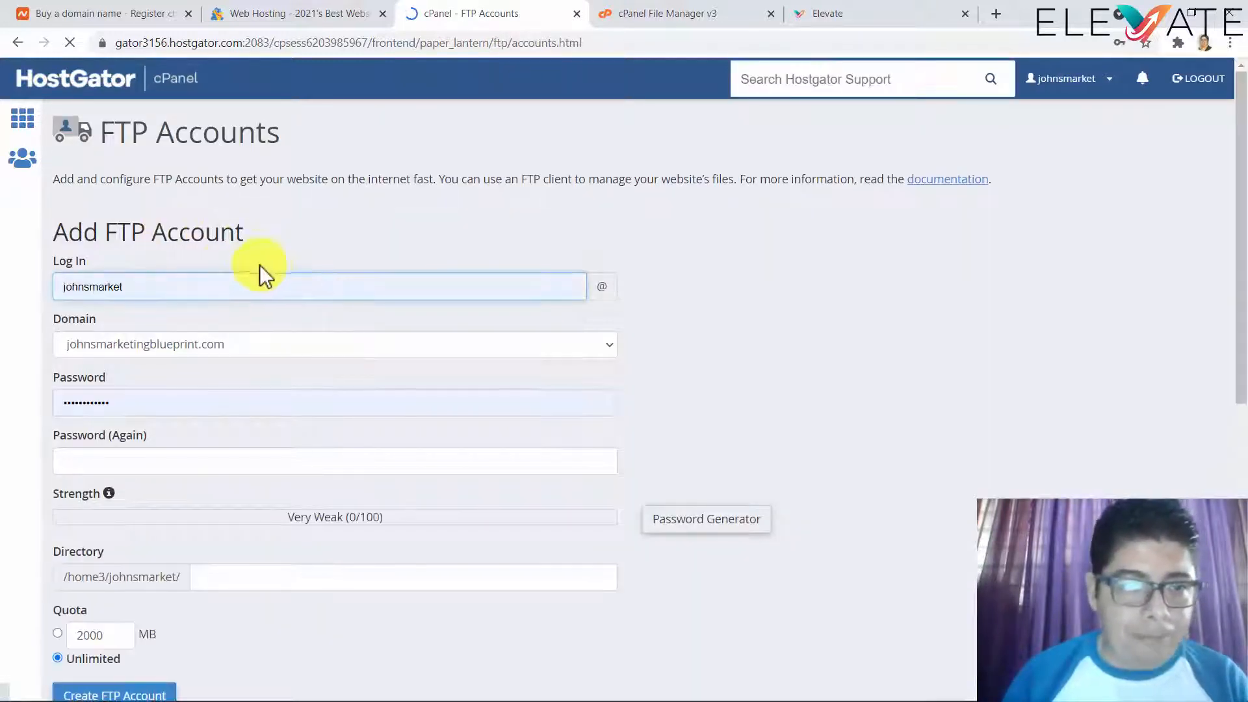
{"action": "scroll", "coordinate": [34, 310], "scroll_direction": "down", "scroll_amount": 8}
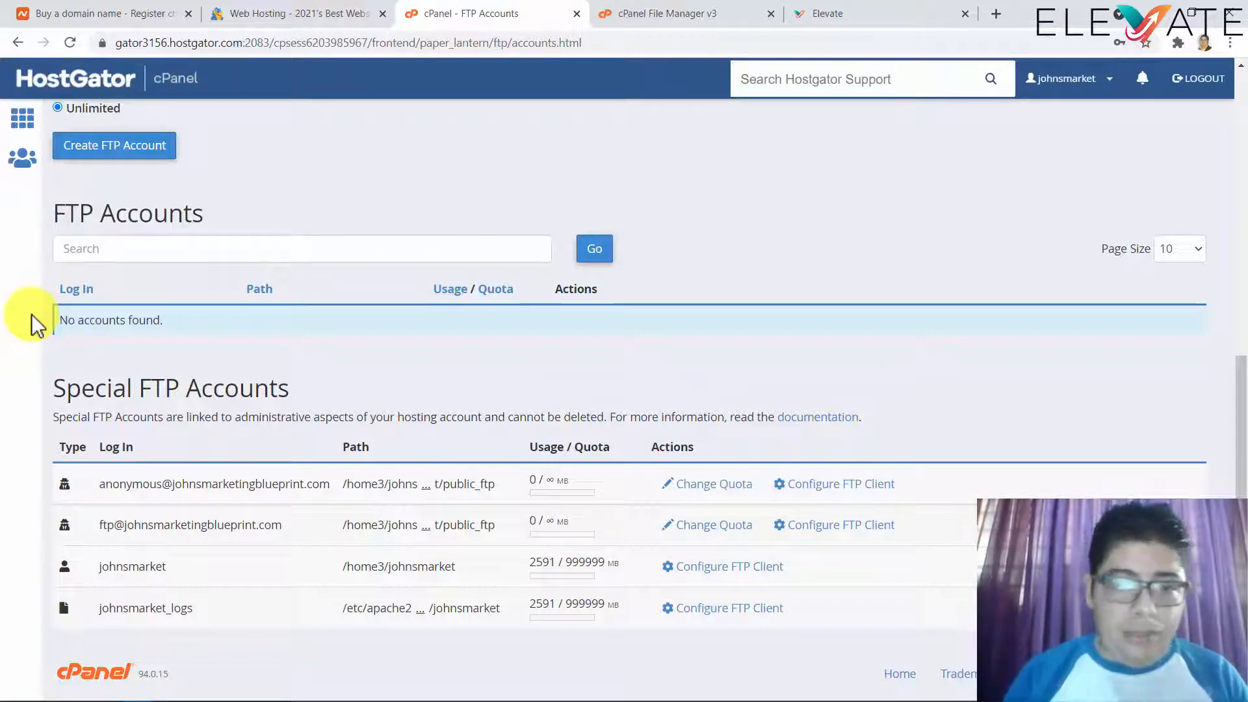
- Bring the Elevate Website Builder form back on screen via the File Manager tab
{"action": "left_click", "coordinate": [711, 20]}
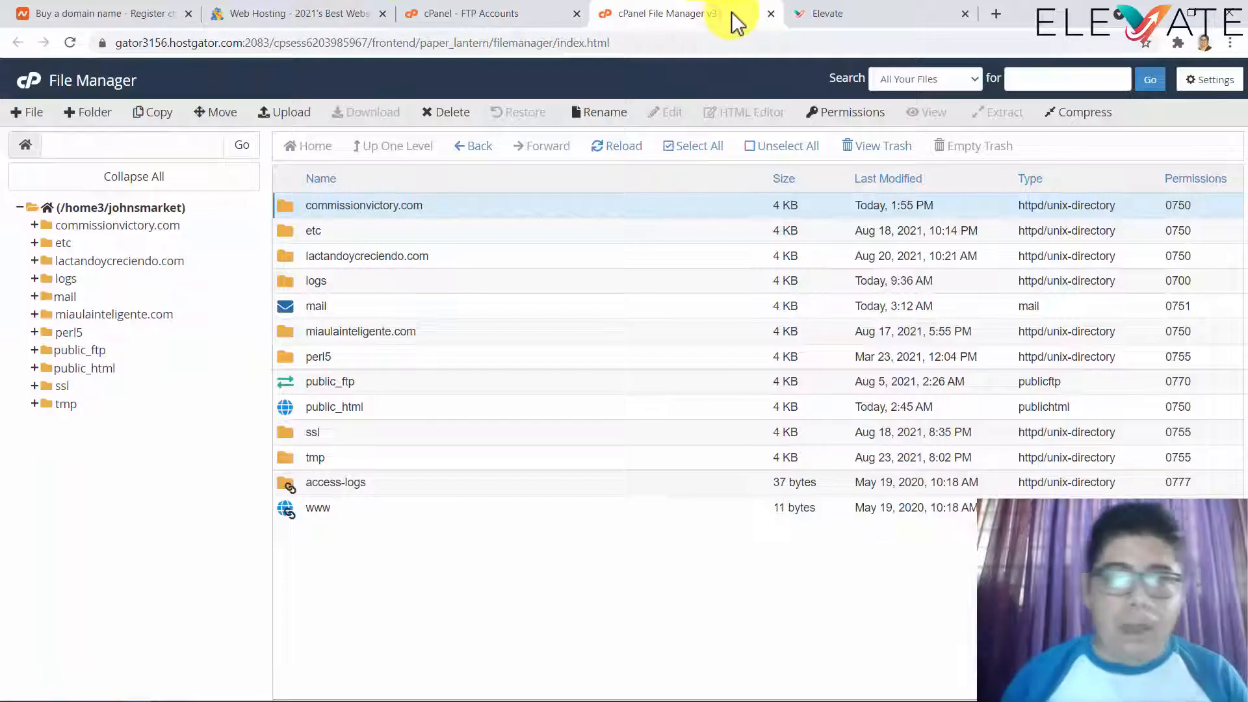
{"action": "left_click", "coordinate": [838, 14]}
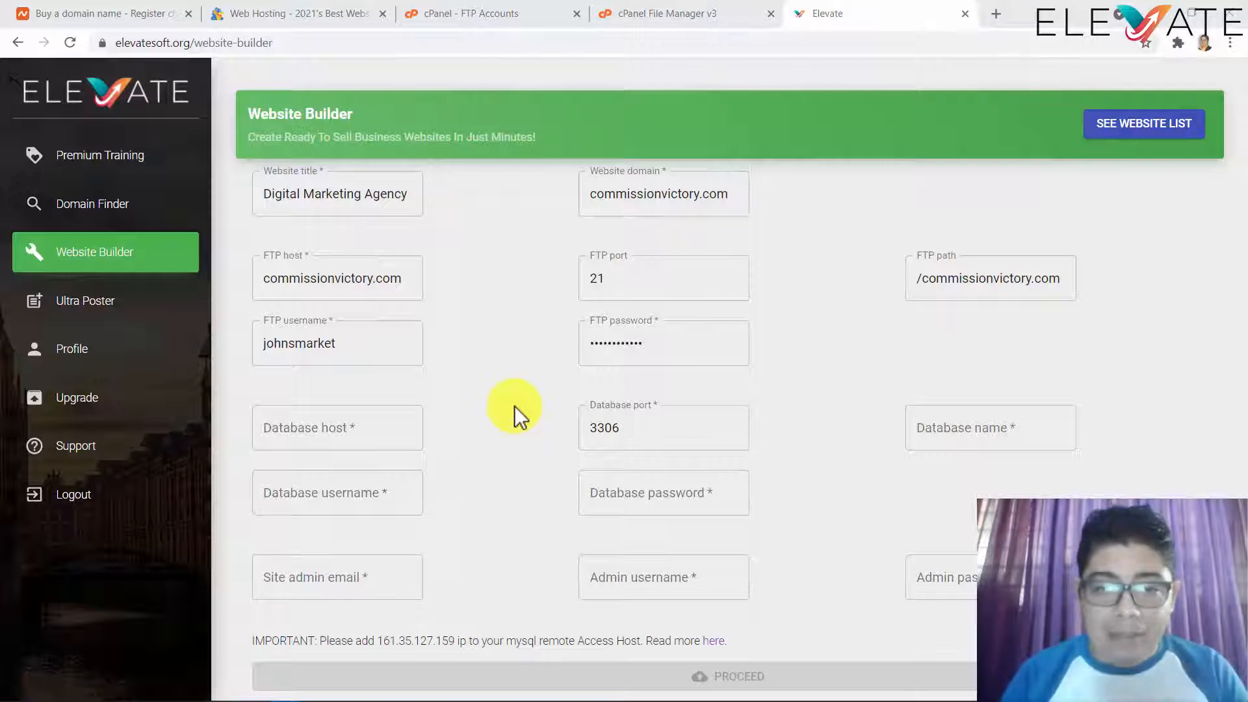
- Enter localhost as the database host and move on to the database port field
{"action": "left_click", "coordinate": [354, 423]}
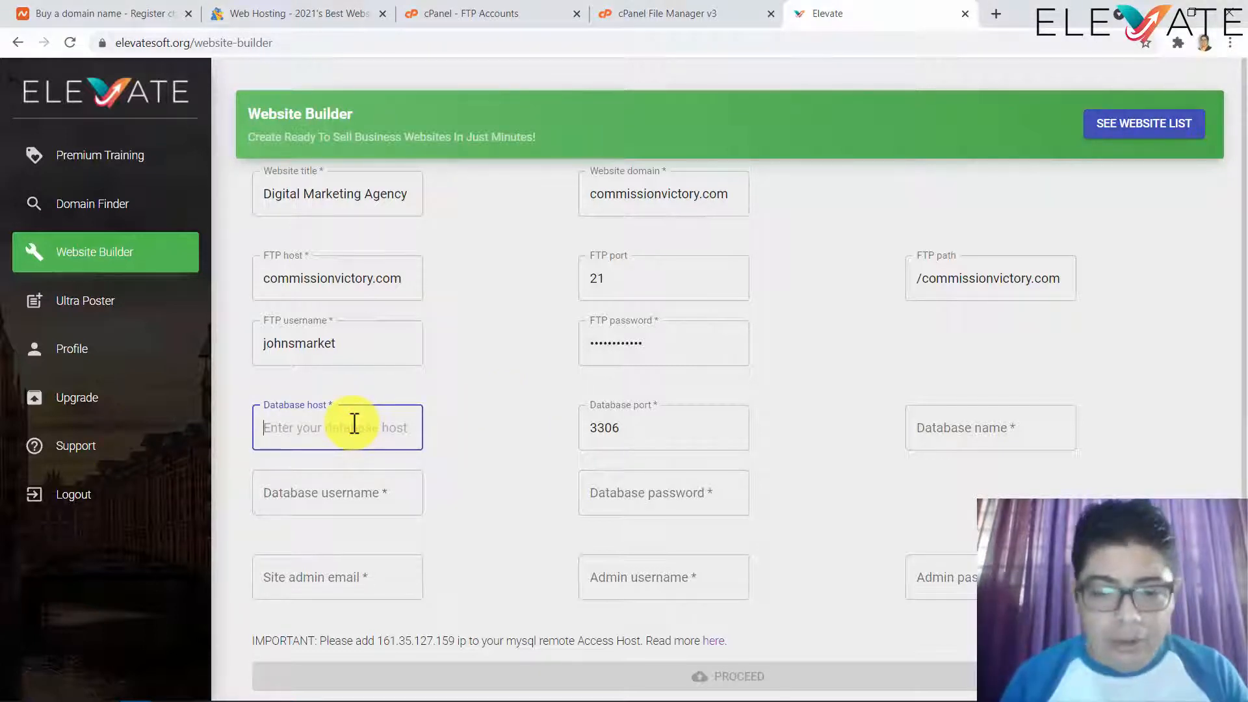
{"action": "type", "text": "loc"}
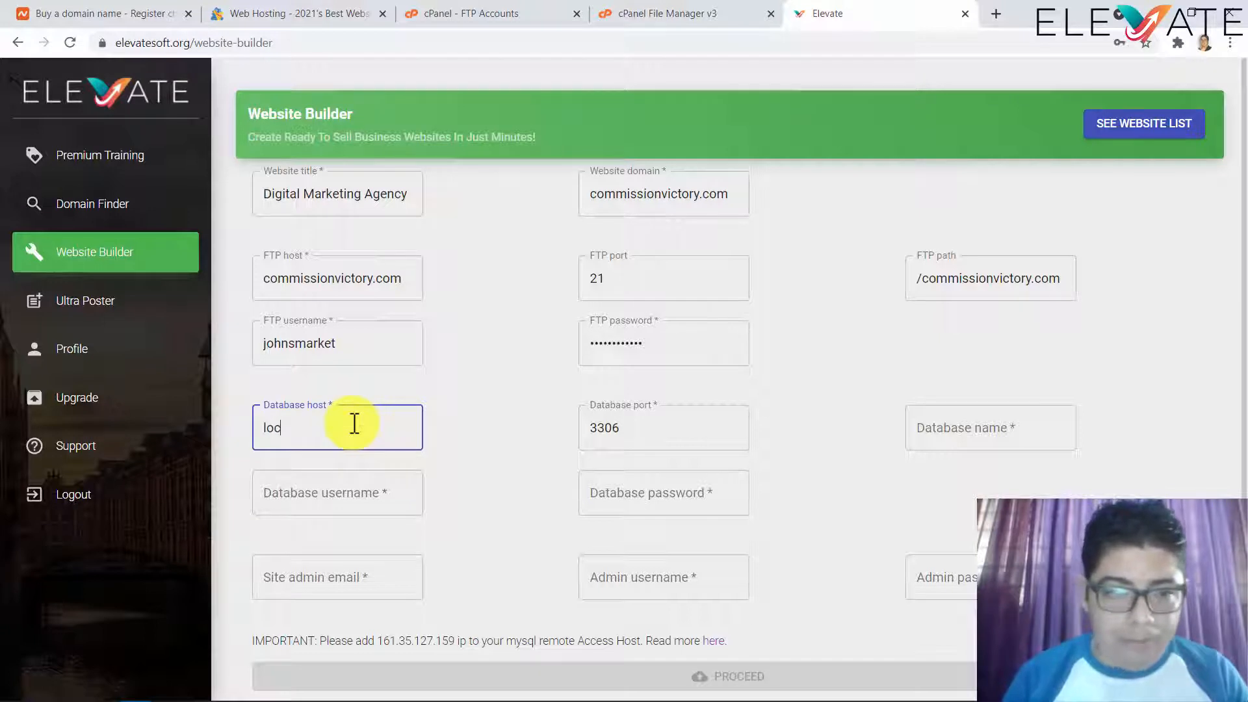
{"action": "type", "text": "alhost"}
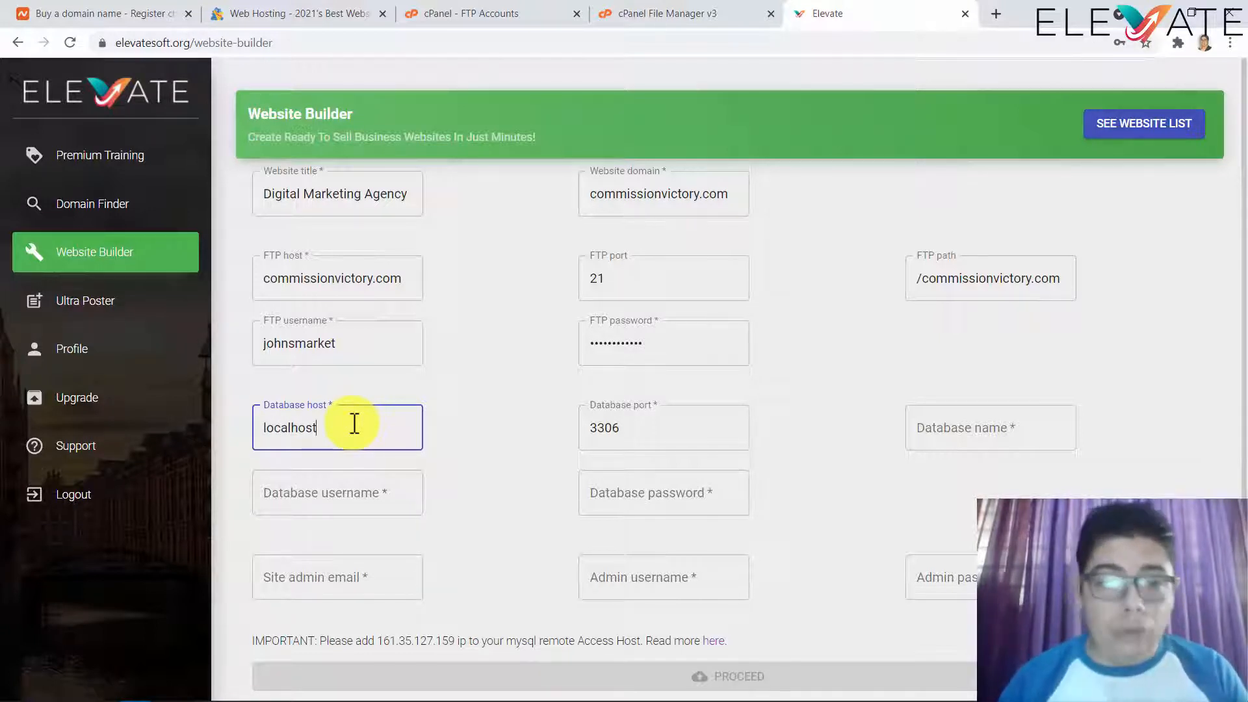
{"action": "left_click_drag", "start_coordinate": [591, 193], "coordinate": [747, 187]}
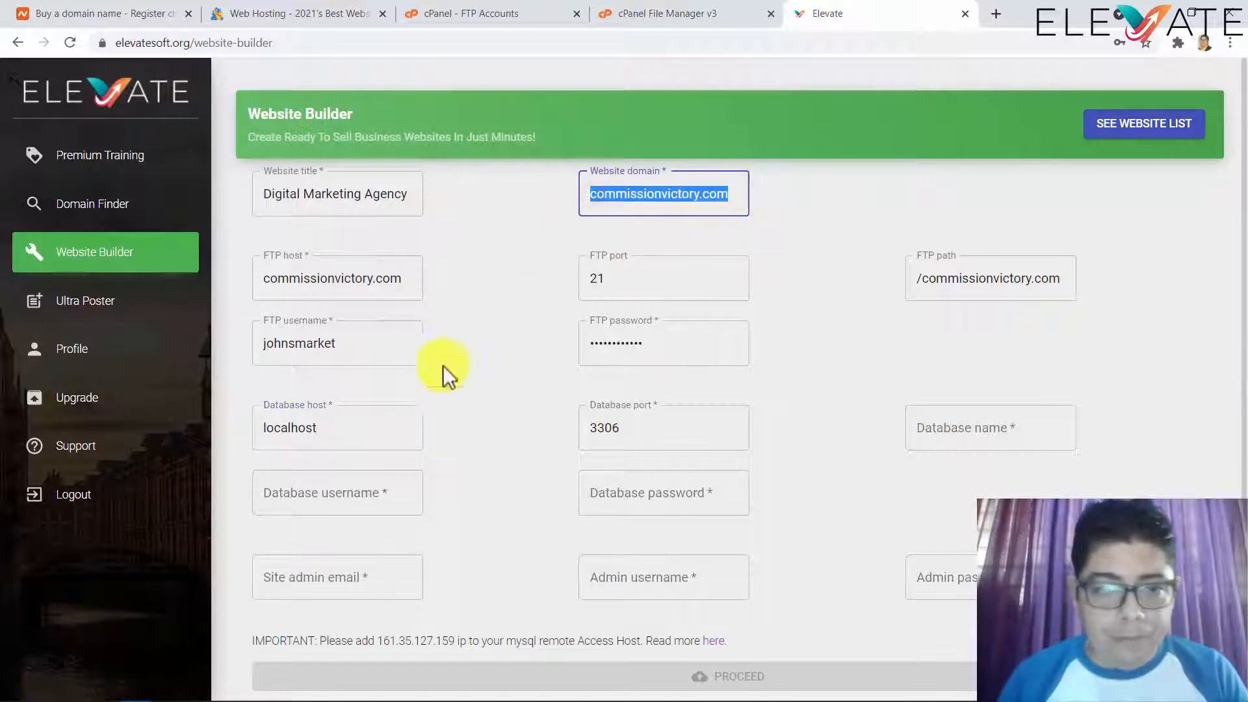
{"action": "key", "text": "ctrl+c"}
{"action": "left_click", "coordinate": [343, 423]}
{"action": "key", "text": "ctrl+a"}
{"action": "key", "text": "ctrl+v"}
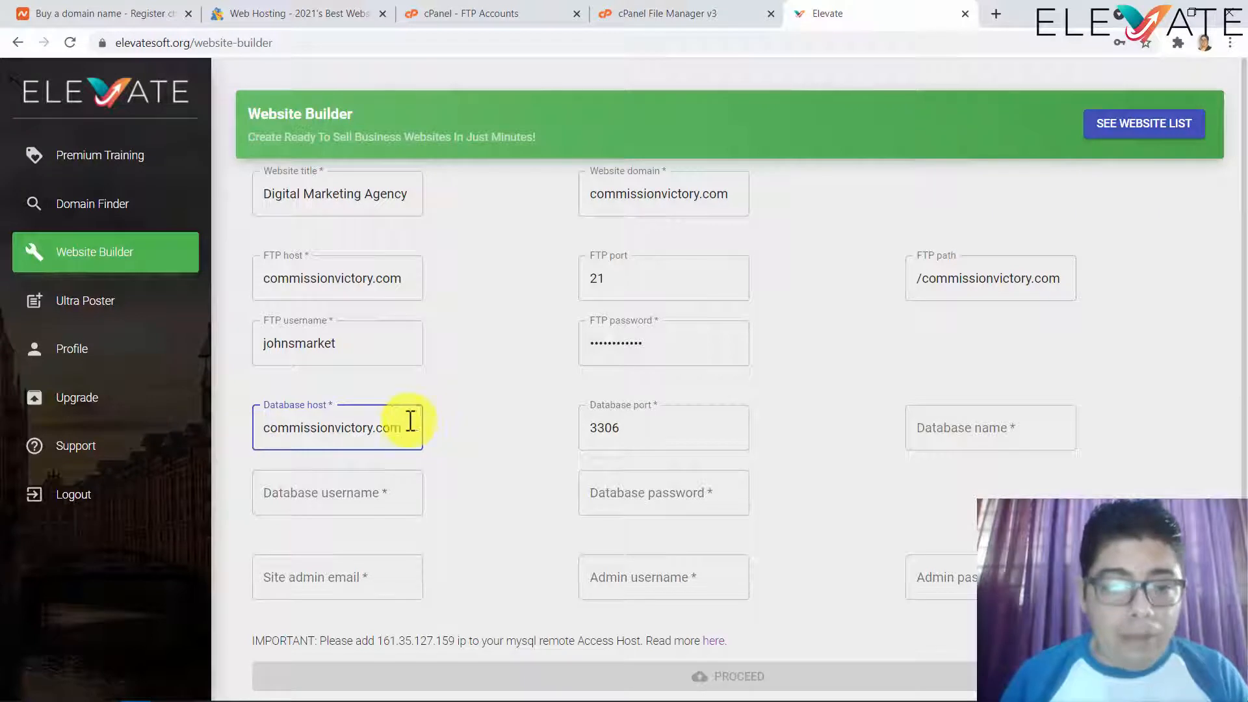
{"action": "left_click_drag", "start_coordinate": [411, 421], "coordinate": [235, 431]}
{"action": "type", "text": "loca"}
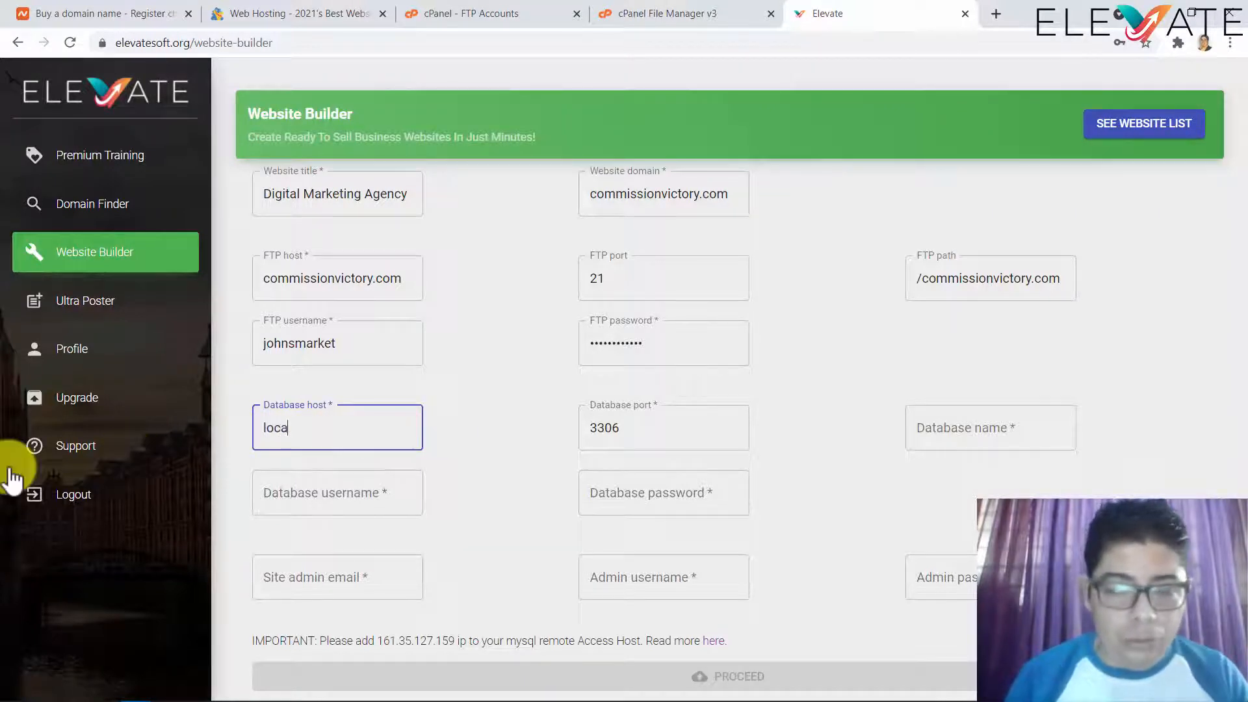
{"action": "type", "text": "lhost"}
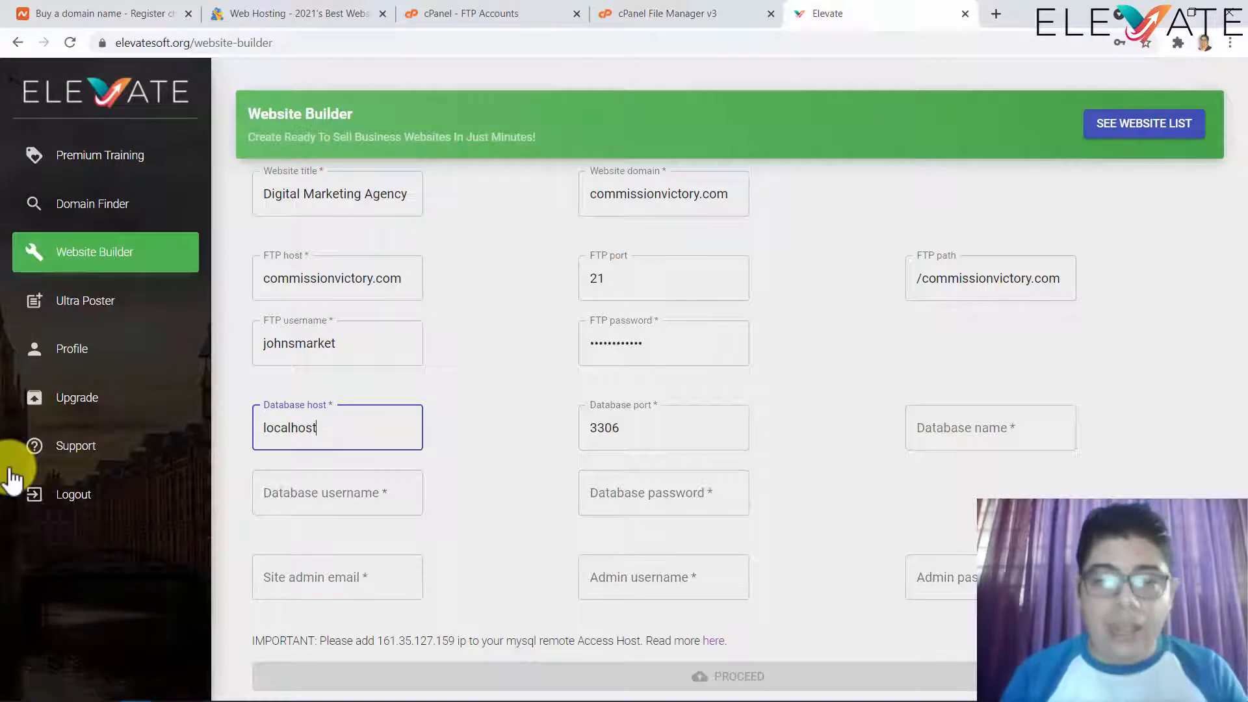
{"action": "left_click", "coordinate": [645, 432]}
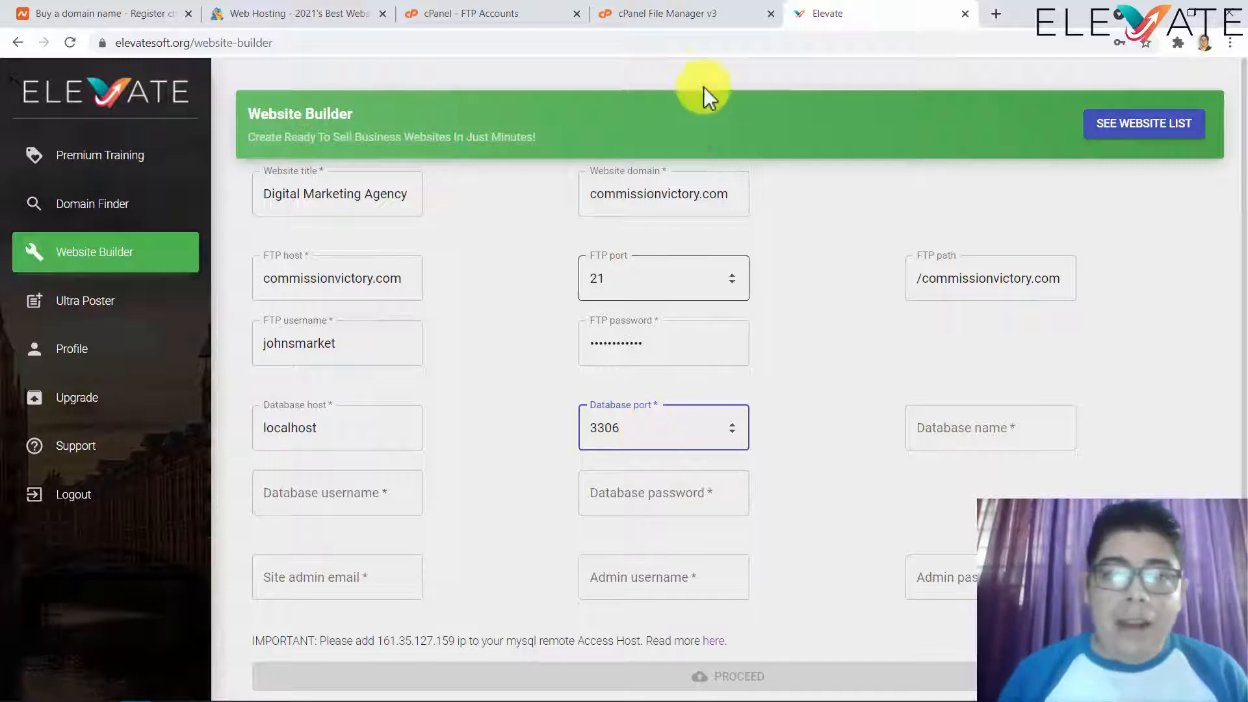
{"action": "left_click", "coordinate": [547, 17]}
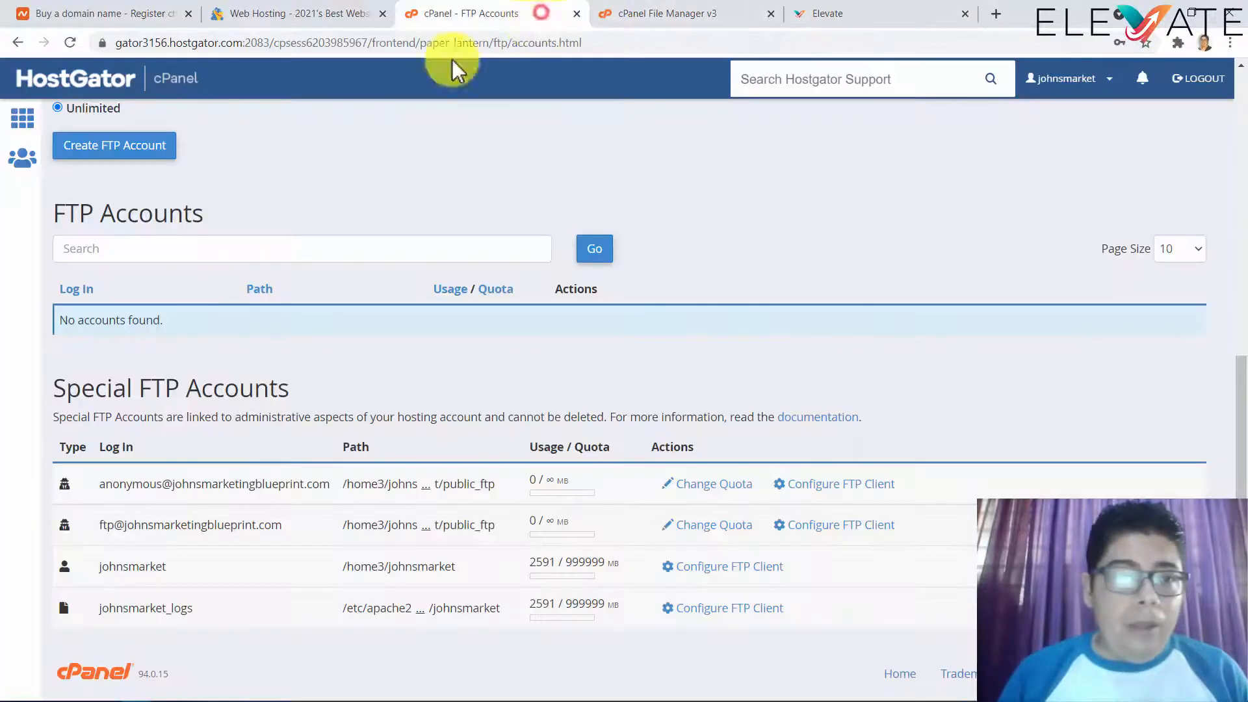
- Go to the cPanel home page and open MySQL Databases
{"action": "left_click", "coordinate": [22, 123]}
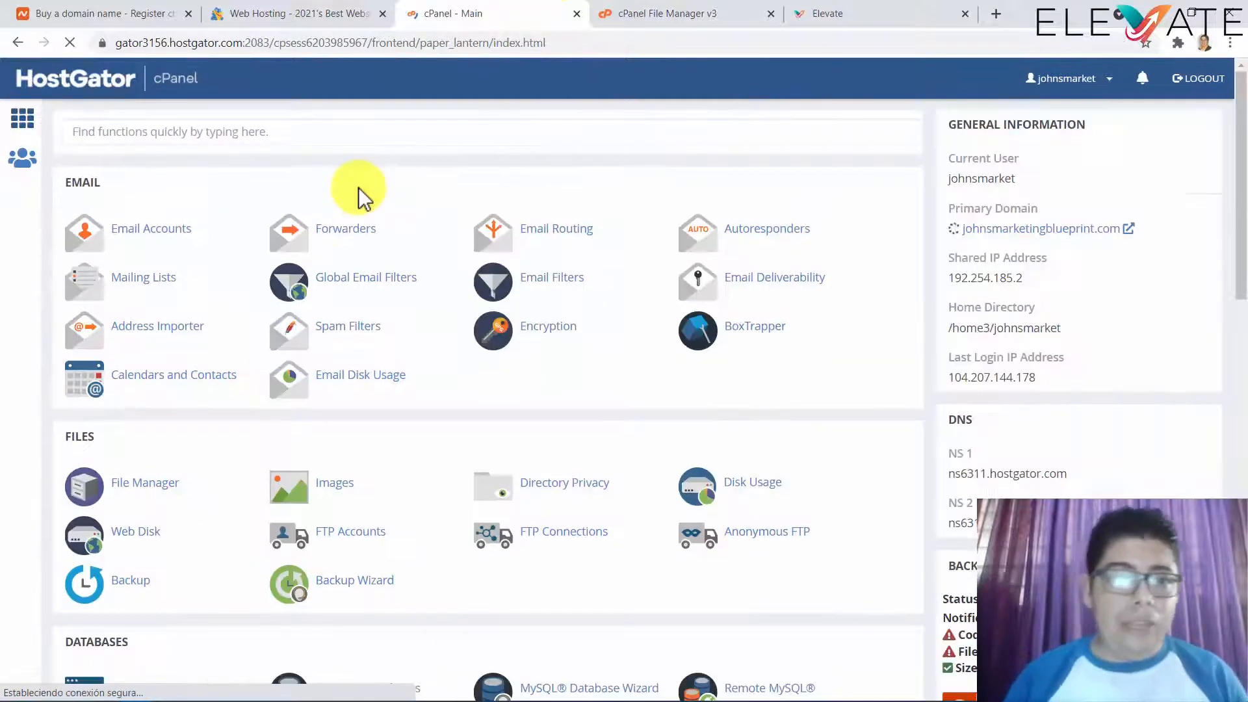
{"action": "scroll", "coordinate": [363, 195], "scroll_direction": "down", "scroll_amount": 2}
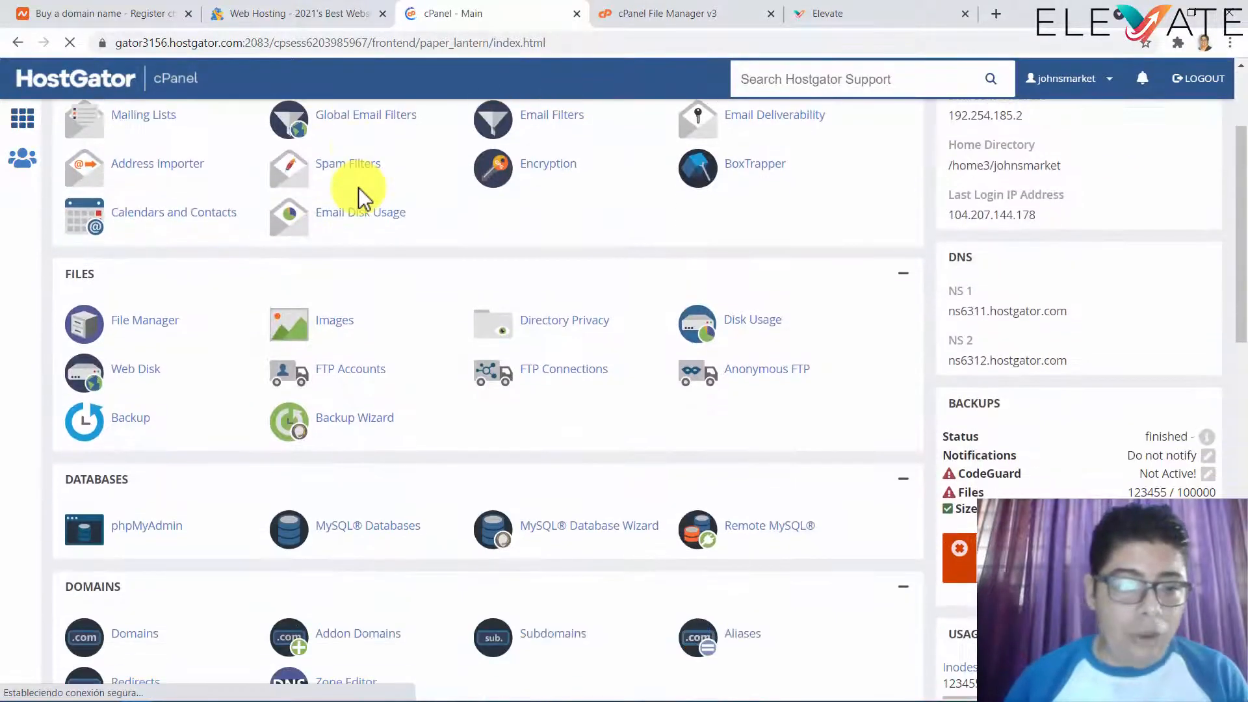
{"action": "scroll", "coordinate": [312, 273], "scroll_direction": "down", "scroll_amount": 1}
{"action": "scroll", "coordinate": [236, 393], "scroll_direction": "down", "scroll_amount": 1}
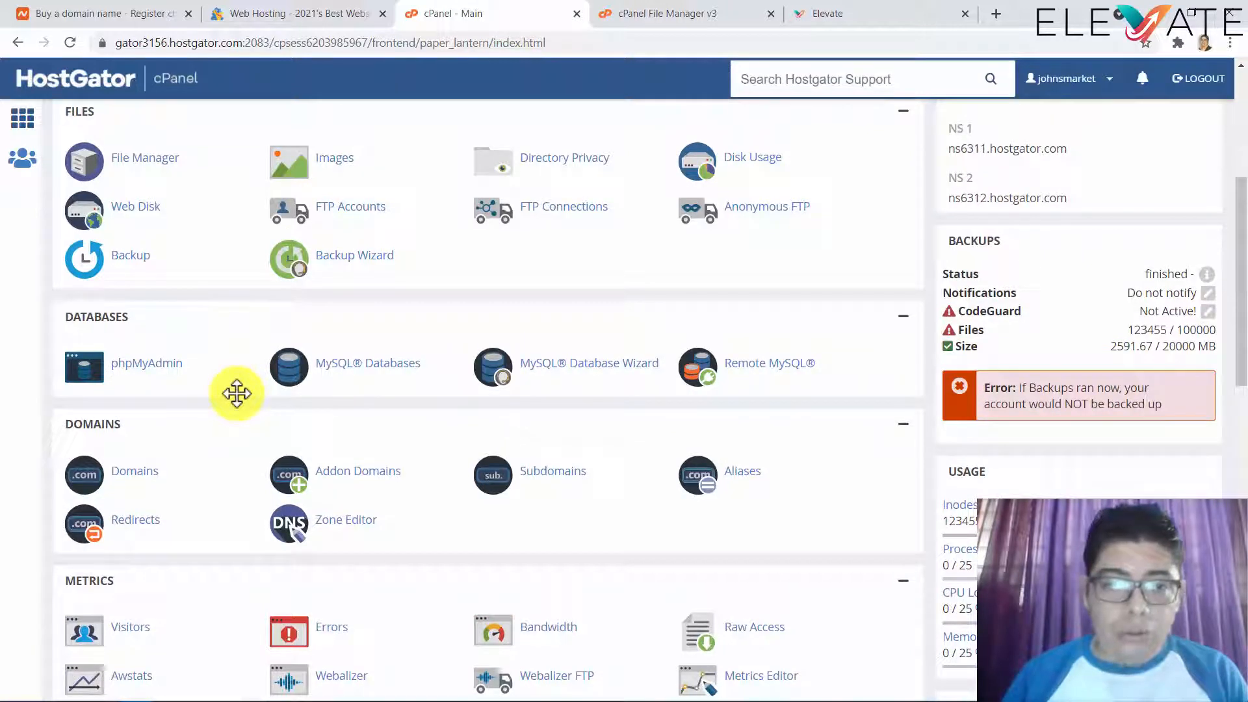
{"action": "left_click", "coordinate": [384, 376]}
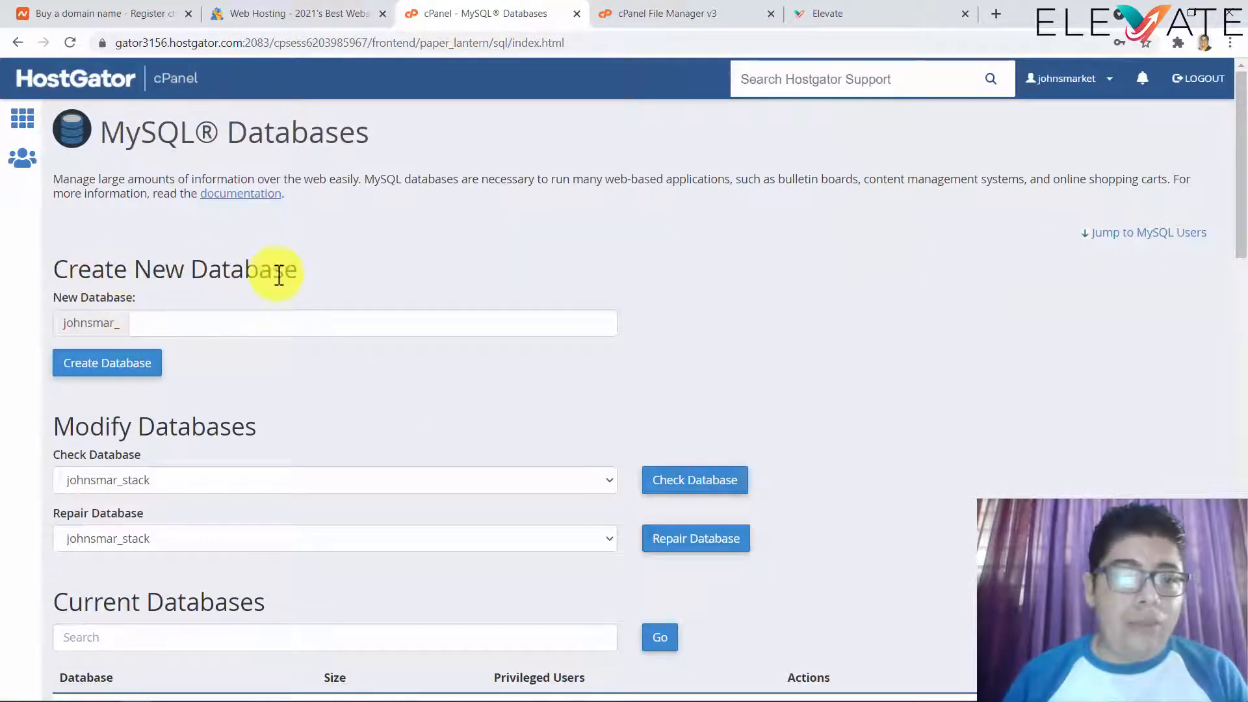
- Create a new database named elevate and select its full prefixed name
{"action": "left_click", "coordinate": [267, 323]}
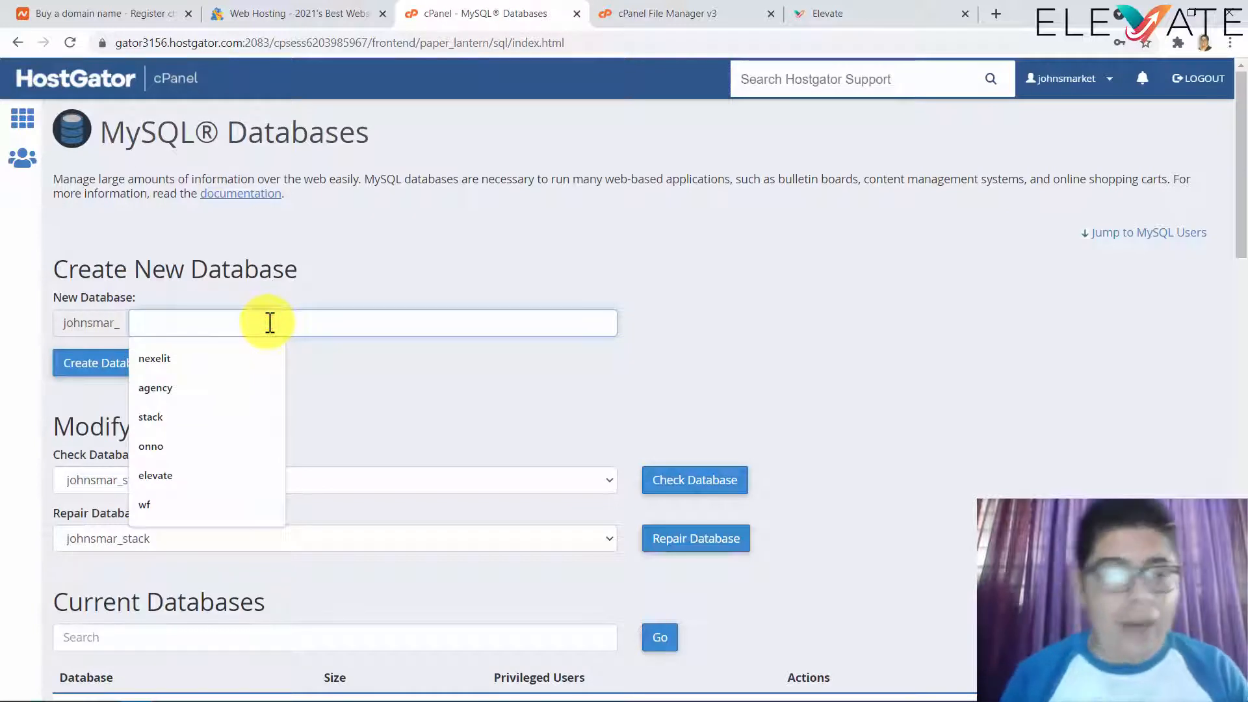
{"action": "type", "text": "elevate"}
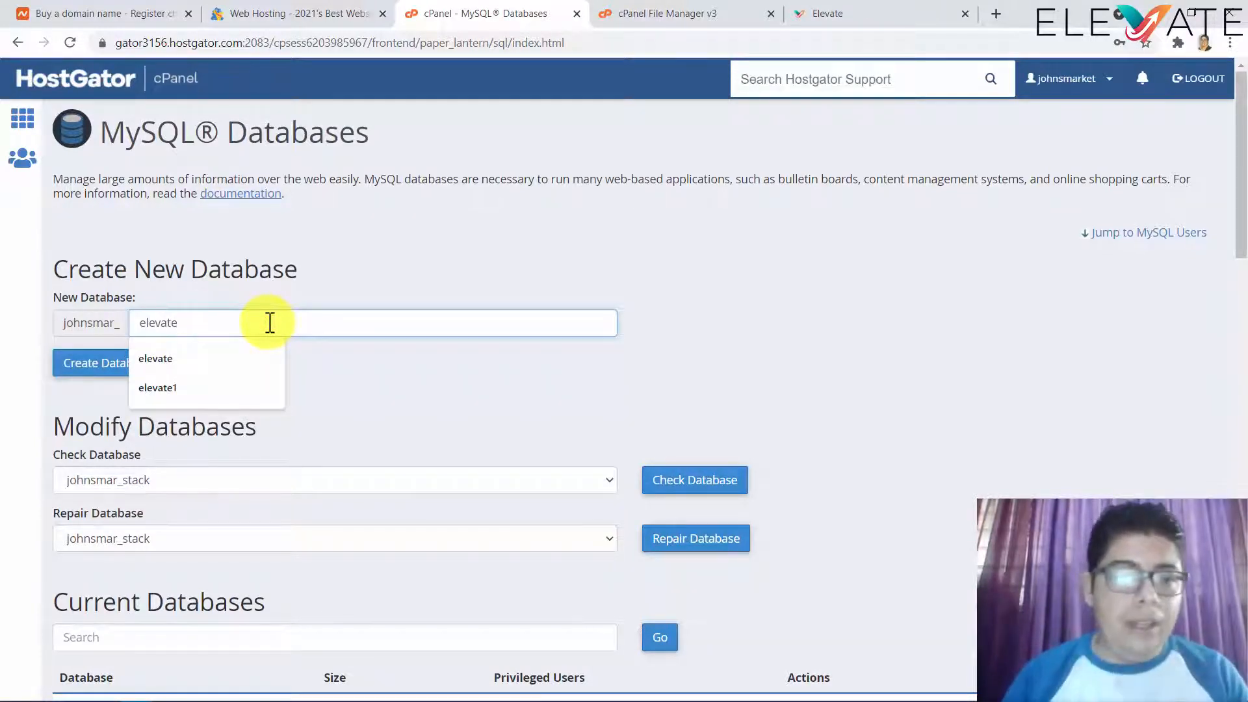
{"action": "left_click", "coordinate": [92, 362]}
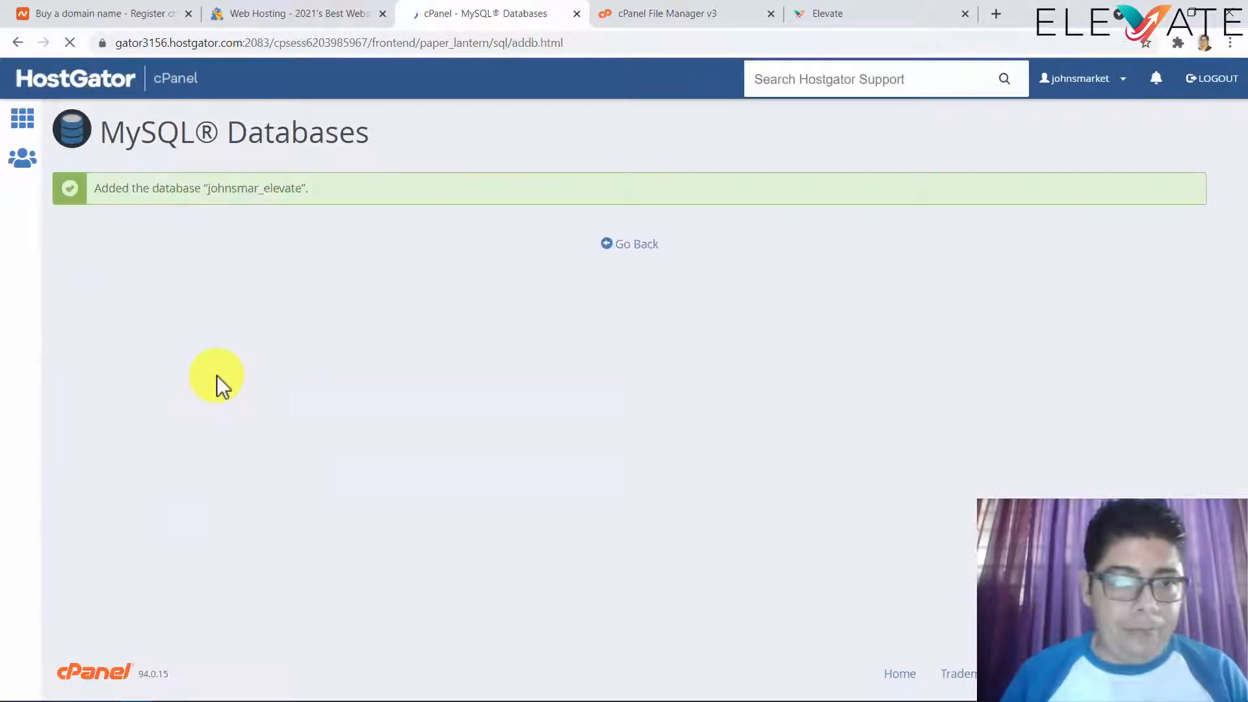
{"action": "left_click_drag", "start_coordinate": [208, 188], "coordinate": [302, 180]}
{"action": "left_click", "coordinate": [826, 13]}
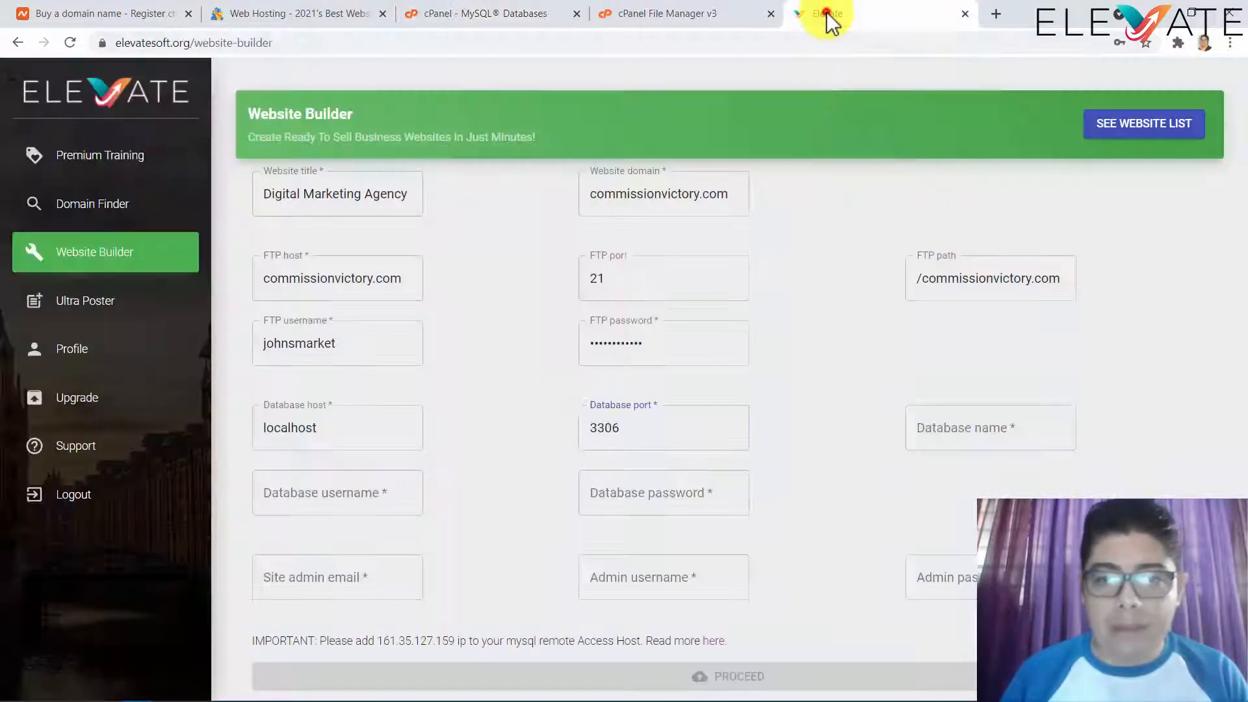
- Paste the account-prefixed elevate database name into Elevate's Database name field
{"action": "left_click", "coordinate": [995, 430]}
{"action": "key", "text": "ctrl+v"}
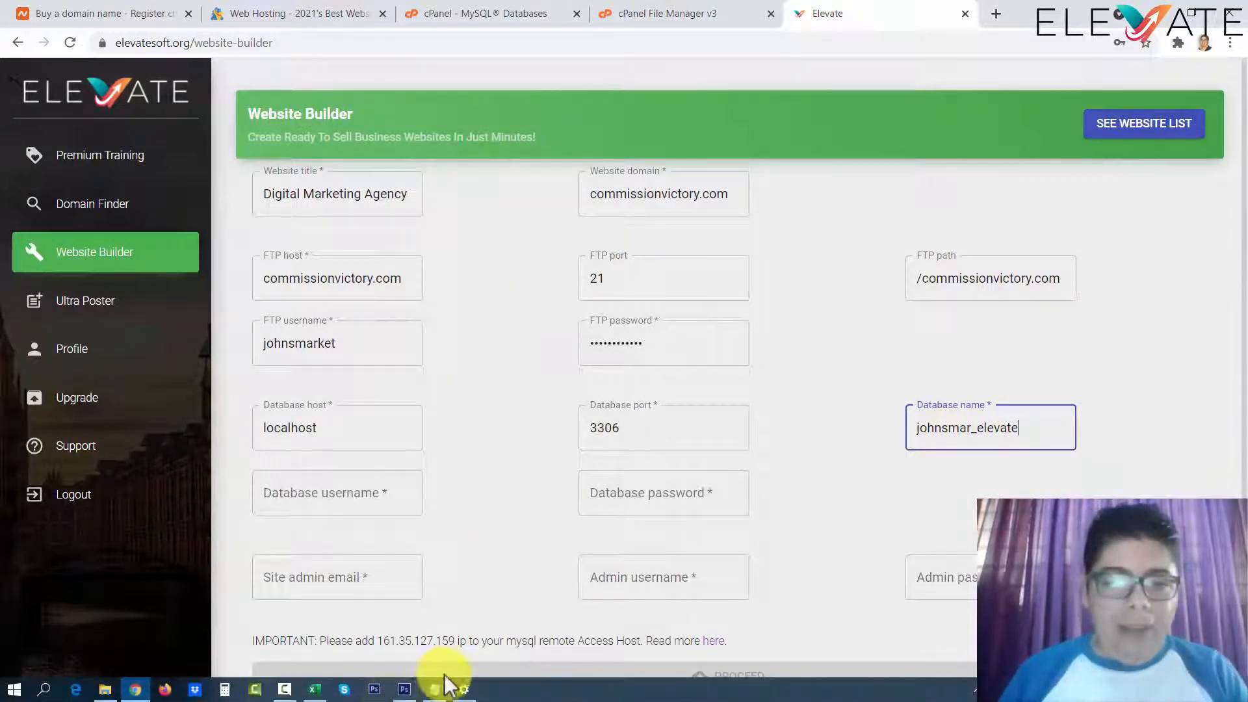
{"action": "left_click", "coordinate": [436, 690]}
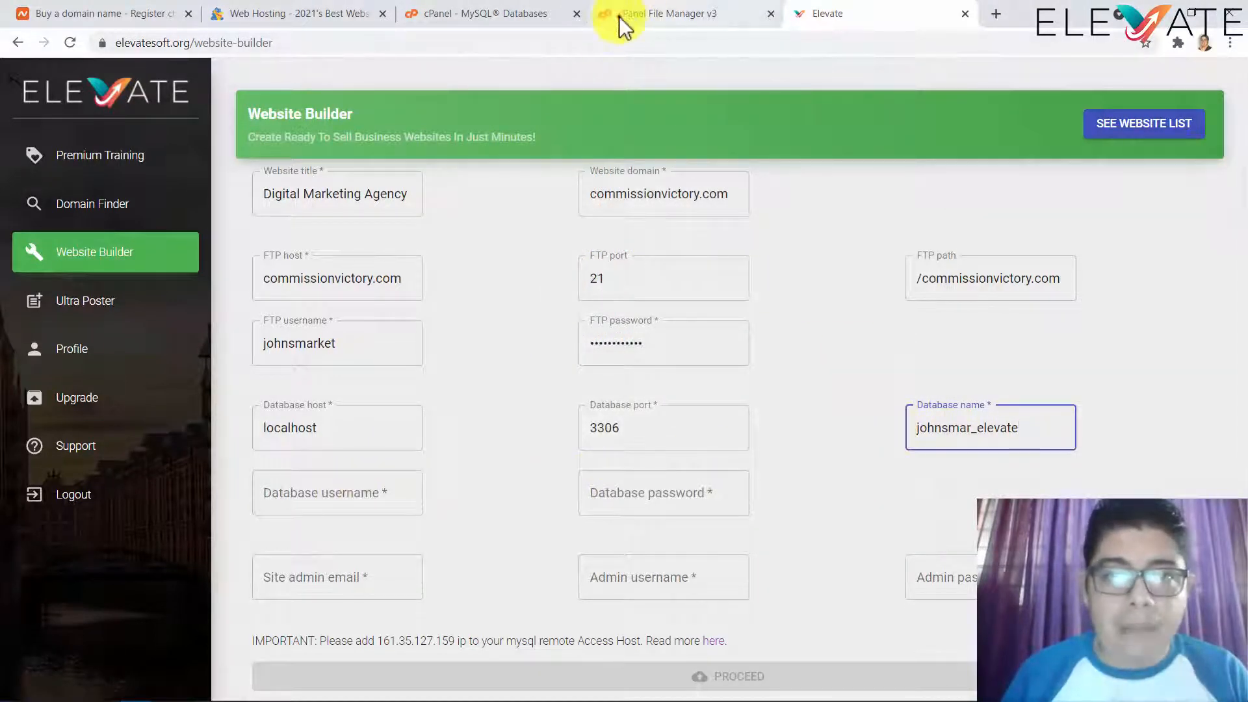
- Return to cPanel's MySQL Databases page and enter elevate as the new MySQL username
{"action": "left_click", "coordinate": [619, 17]}
{"action": "left_click", "coordinate": [542, 17]}
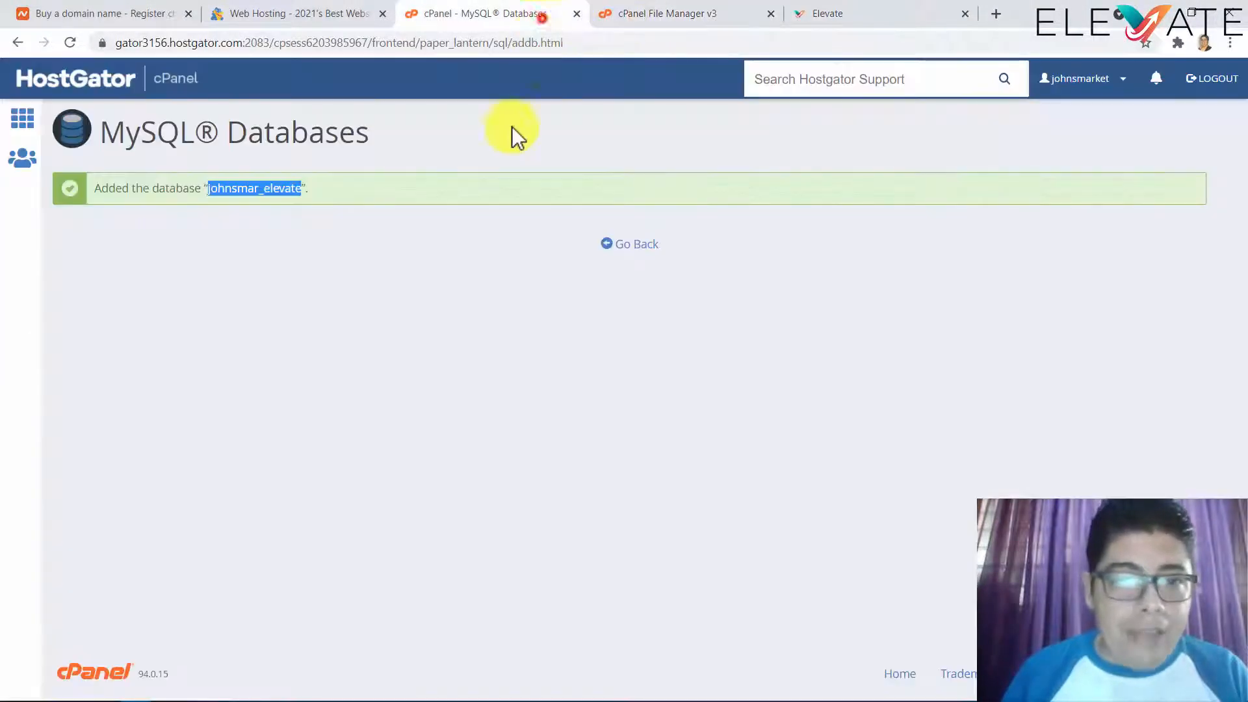
{"action": "left_click", "coordinate": [627, 245]}
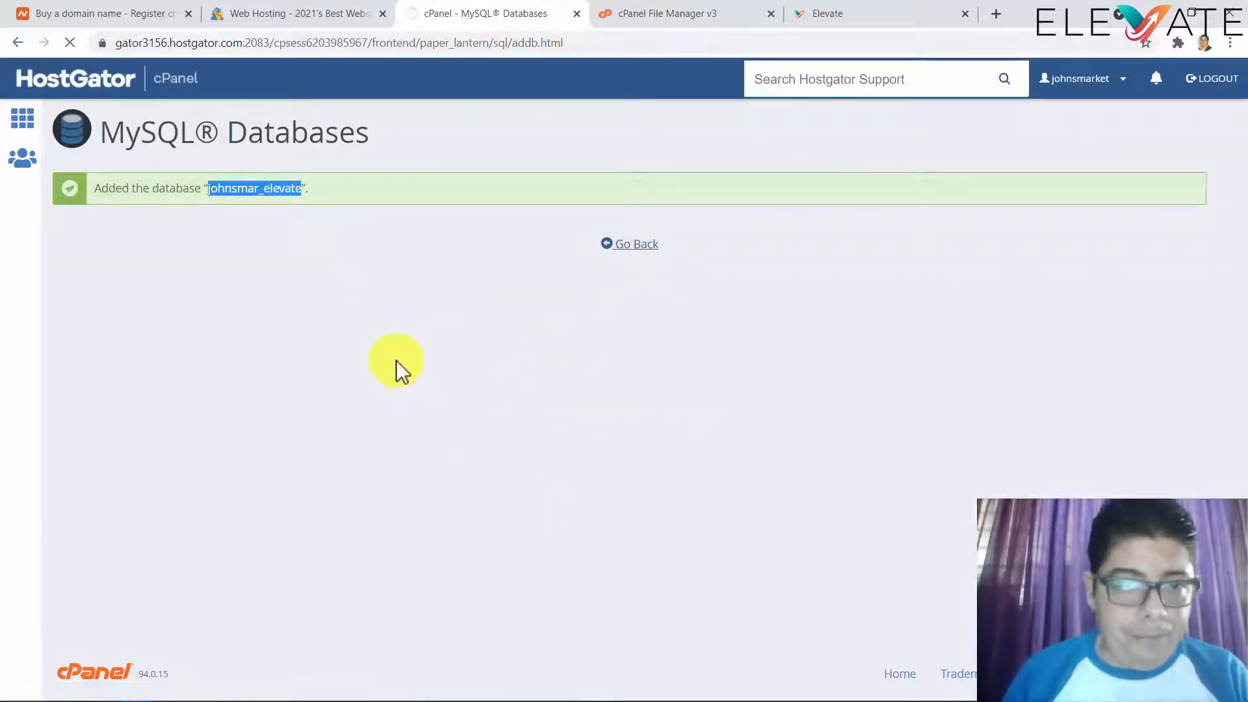
{"action": "scroll", "coordinate": [139, 403], "scroll_direction": "down", "scroll_amount": 5}
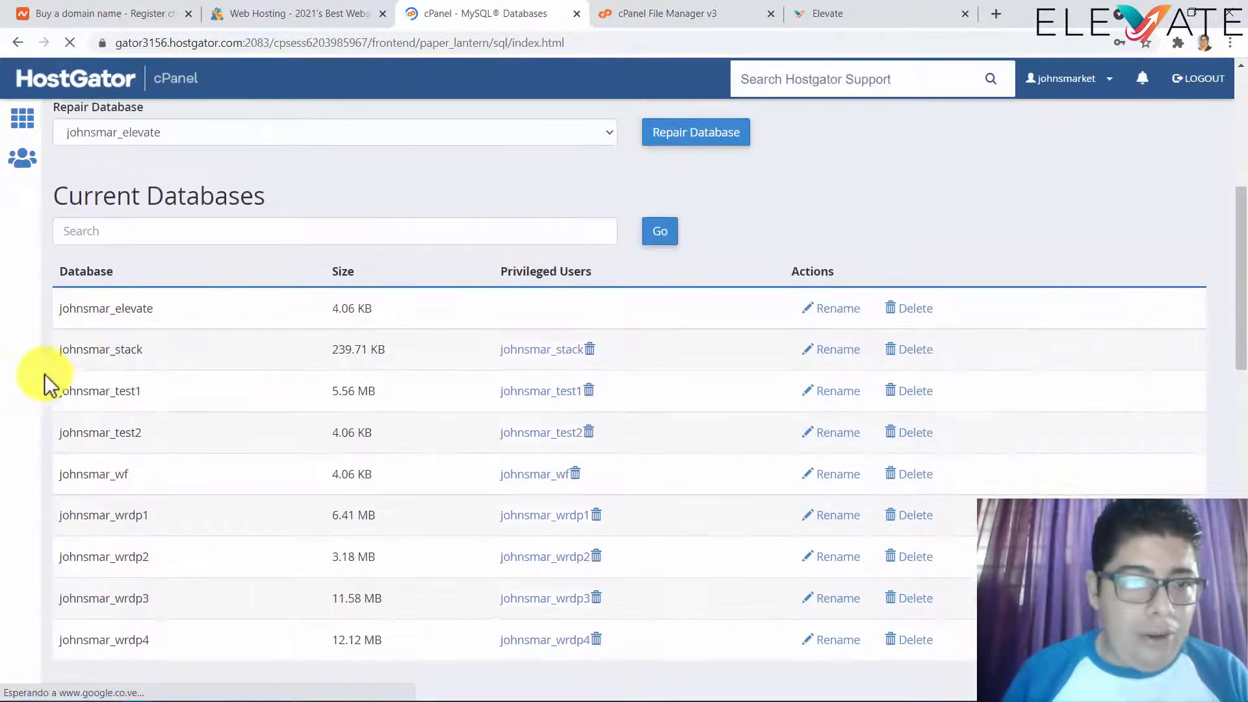
{"action": "scroll", "coordinate": [41, 357], "scroll_direction": "down", "scroll_amount": 5}
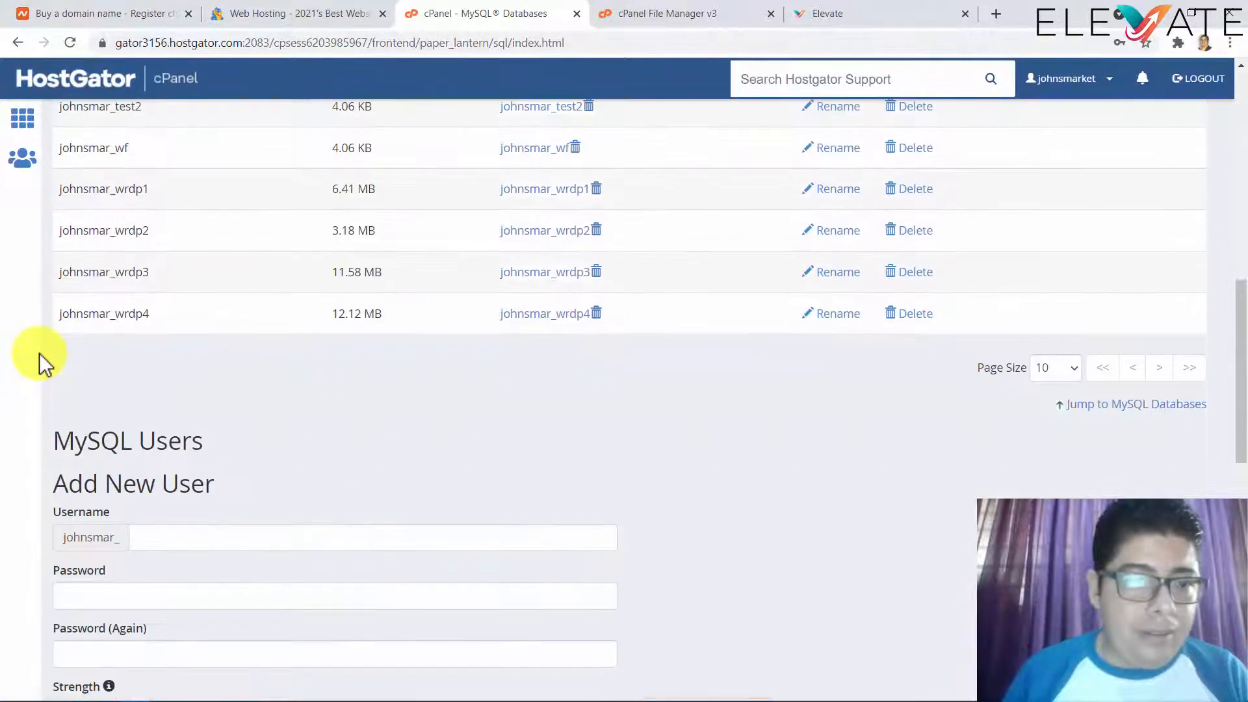
{"action": "scroll", "coordinate": [40, 355], "scroll_direction": "down", "scroll_amount": 4}
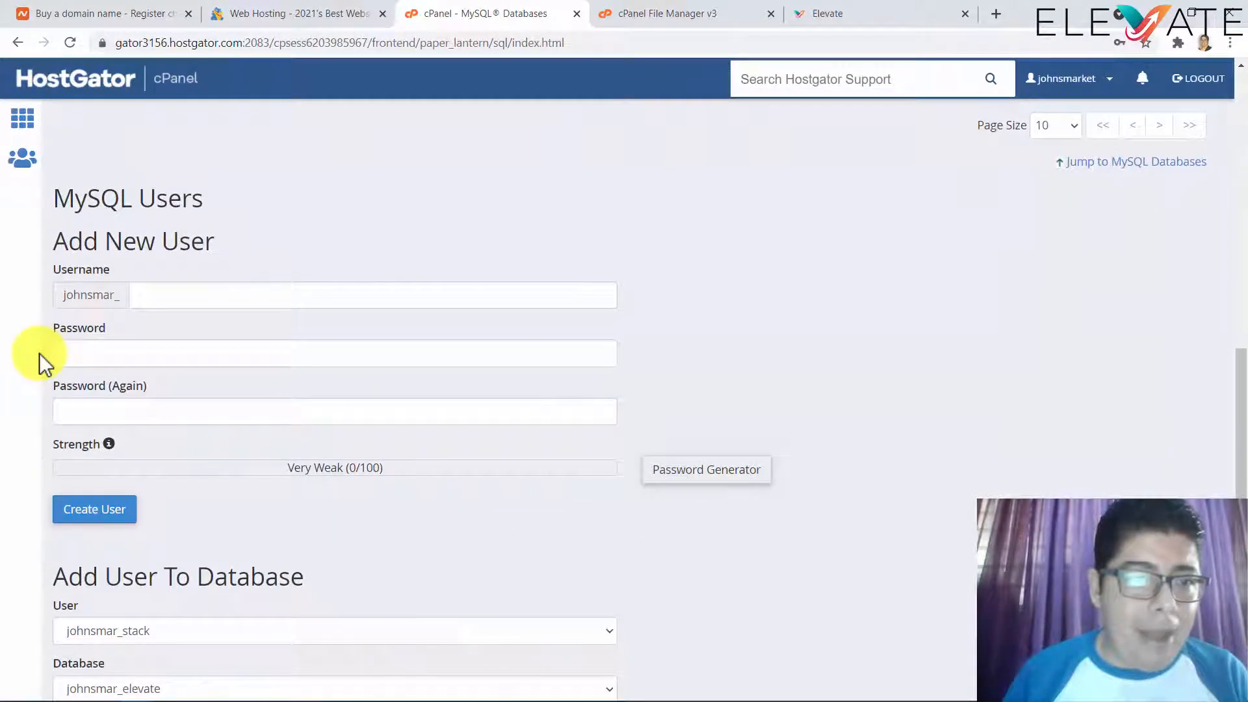
{"action": "left_click", "coordinate": [173, 300]}
{"action": "type", "text": "ele"}
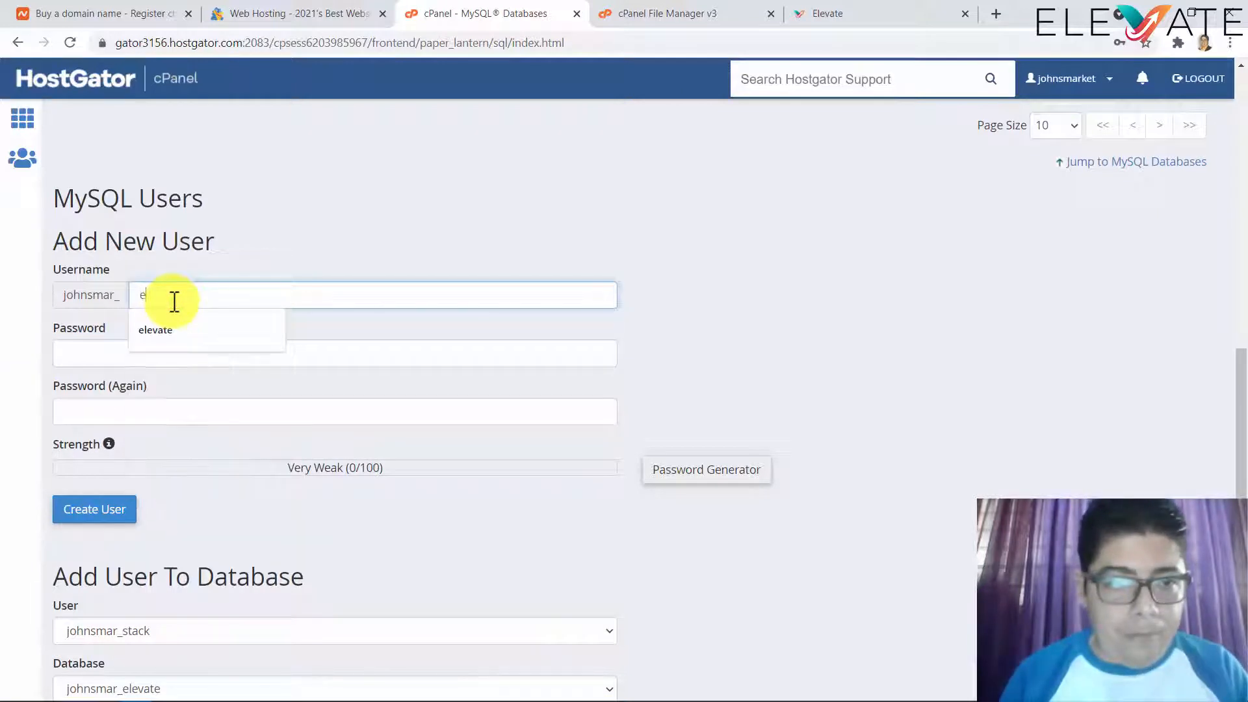
{"action": "type", "text": "vate"}
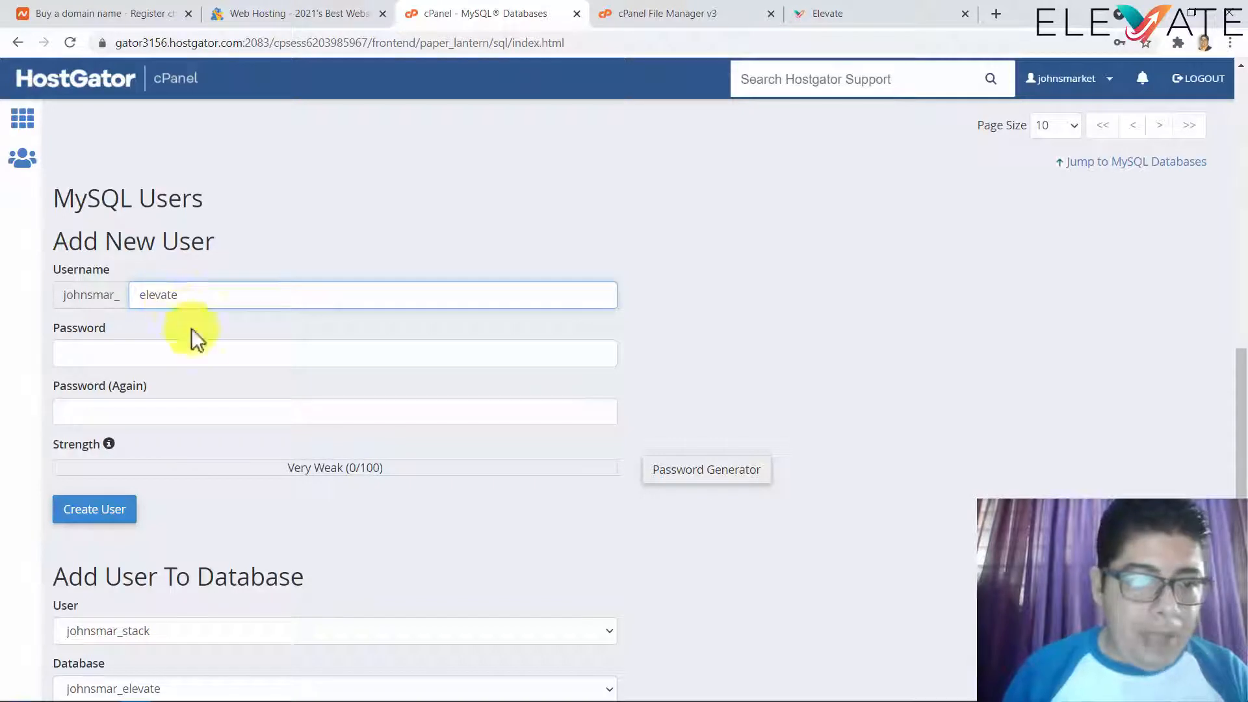
- Generate a strong password for the new user and select it for copying
{"action": "left_click", "coordinate": [205, 344]}
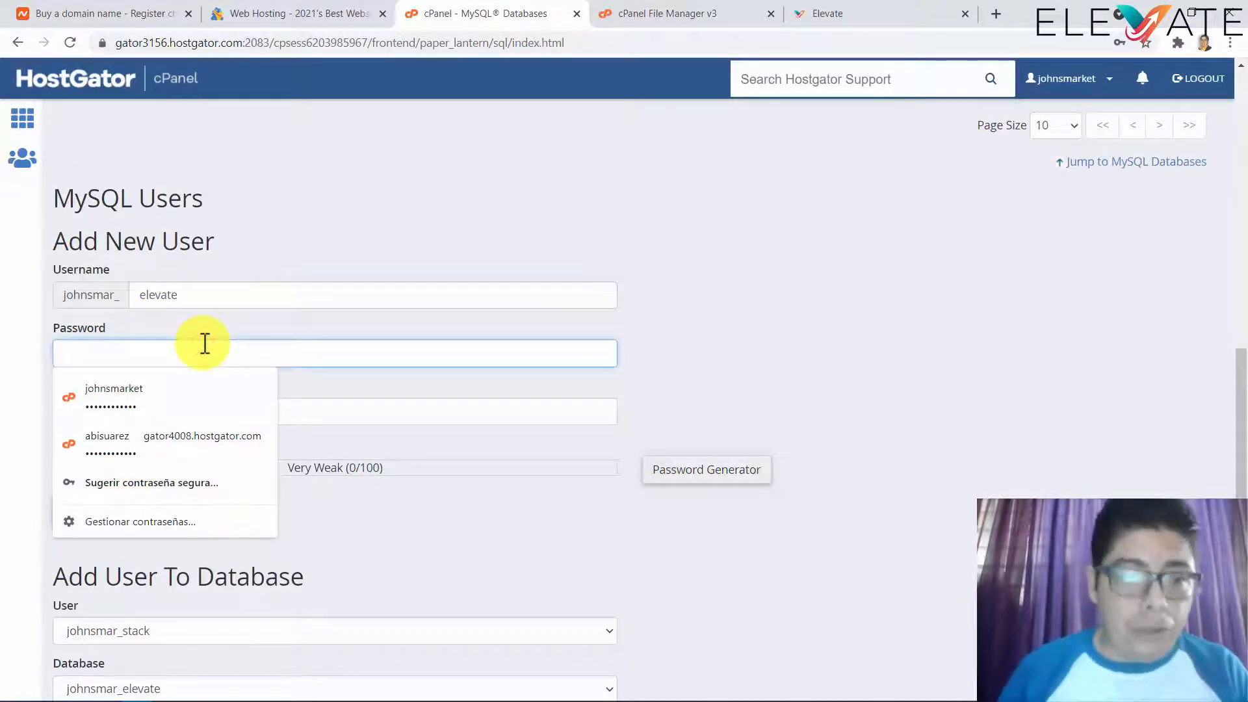
{"action": "left_click", "coordinate": [680, 478]}
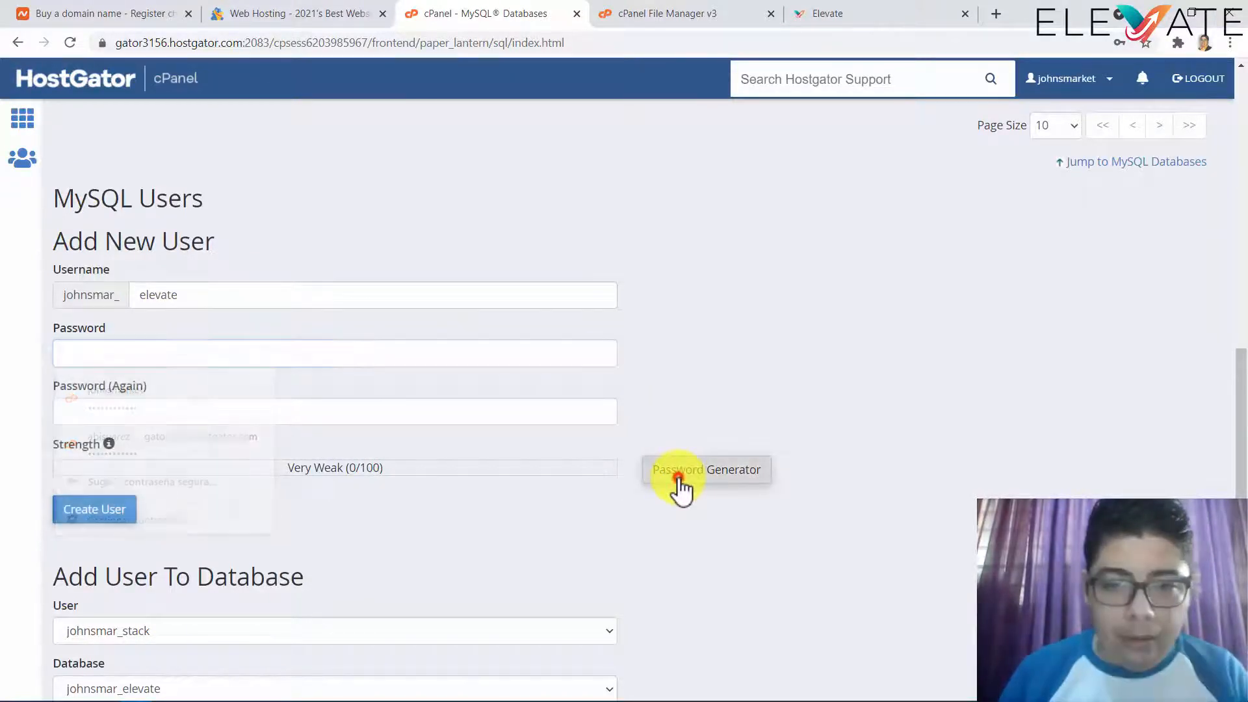
{"action": "left_click", "coordinate": [593, 326]}
{"action": "left_click_drag", "start_coordinate": [507, 327], "coordinate": [482, 325]}
{"action": "key", "text": "ctrl+c"}
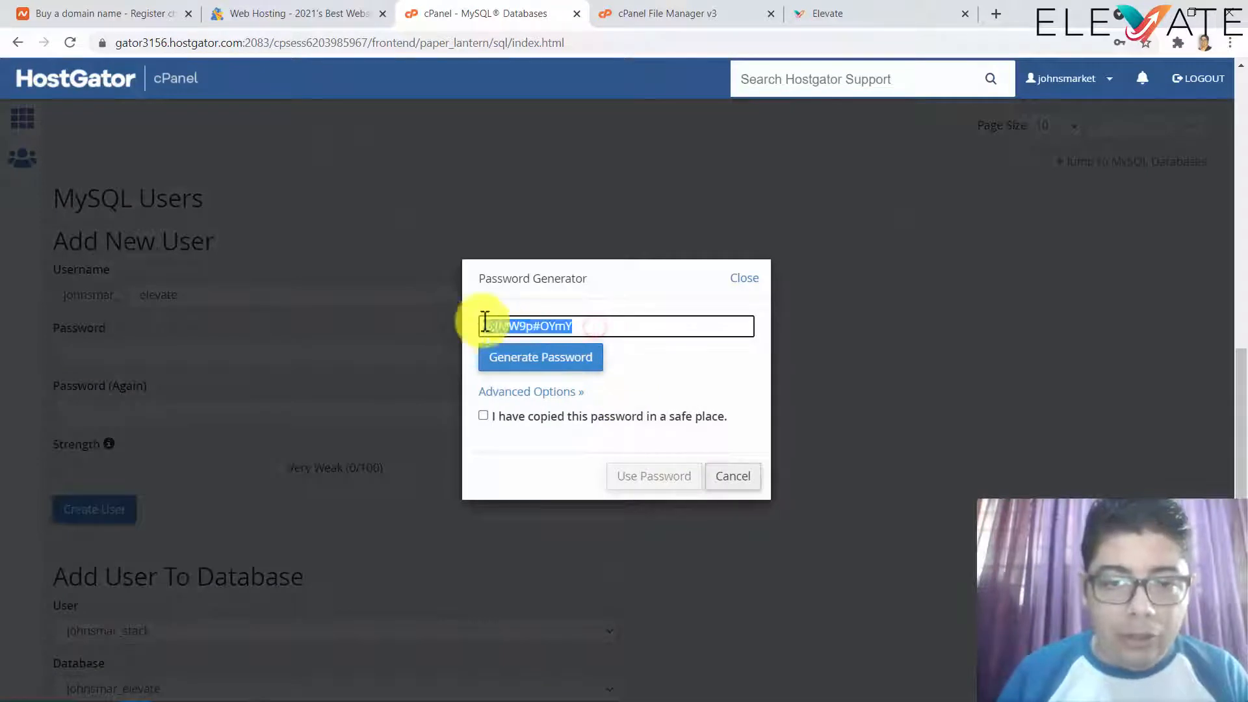
- Paste the generated password beside Database password in the Notepad notes
{"action": "mouse_move", "coordinate": [481, 692]}
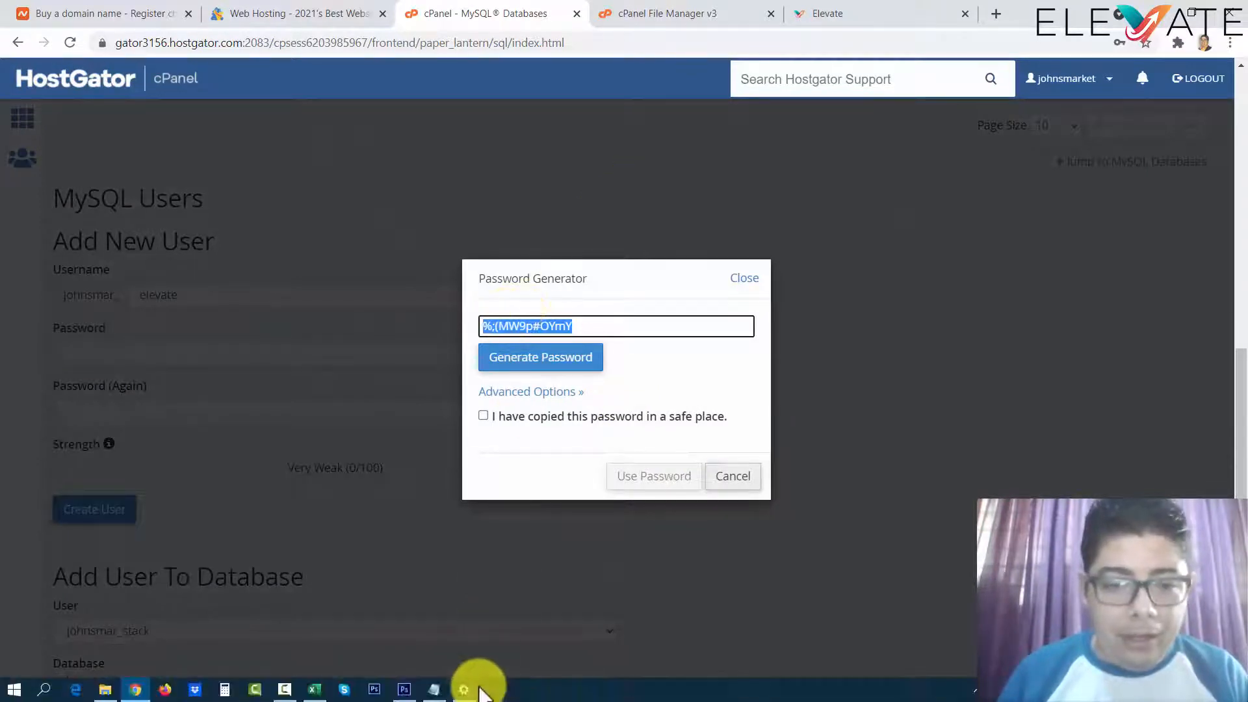
{"action": "left_click", "coordinate": [432, 688]}
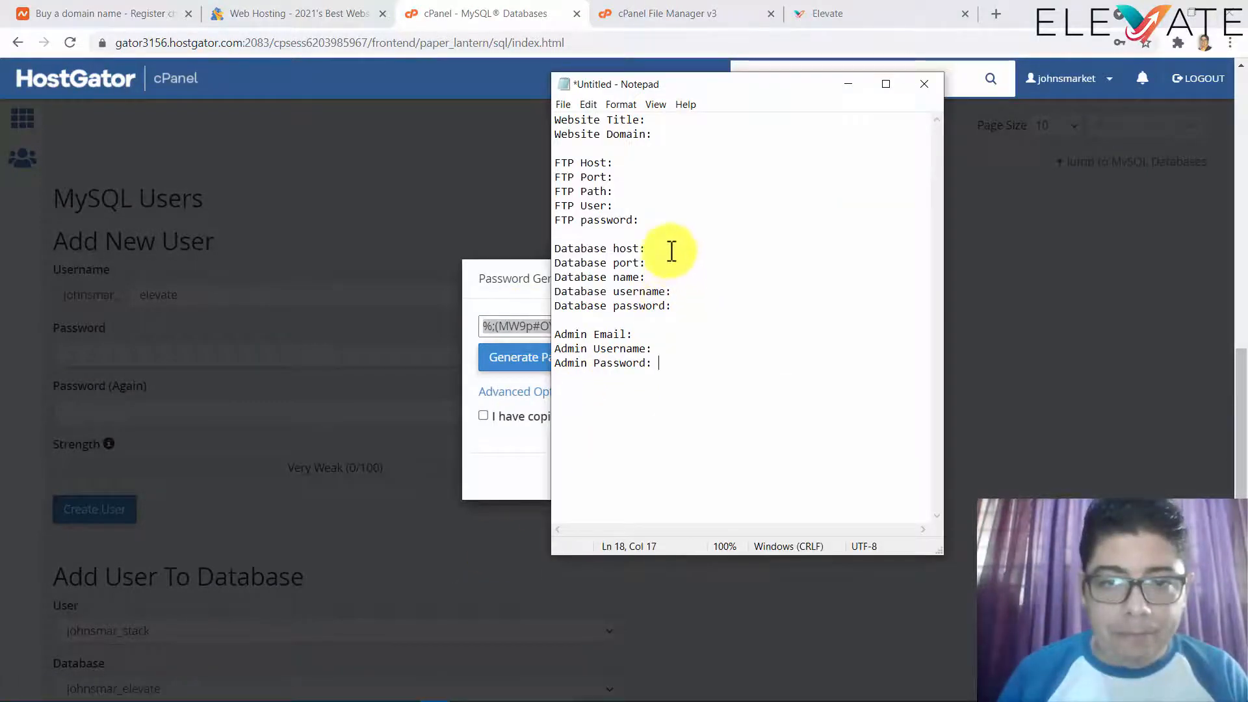
{"action": "left_click", "coordinate": [689, 305]}
{"action": "key", "text": "ctrl+v"}
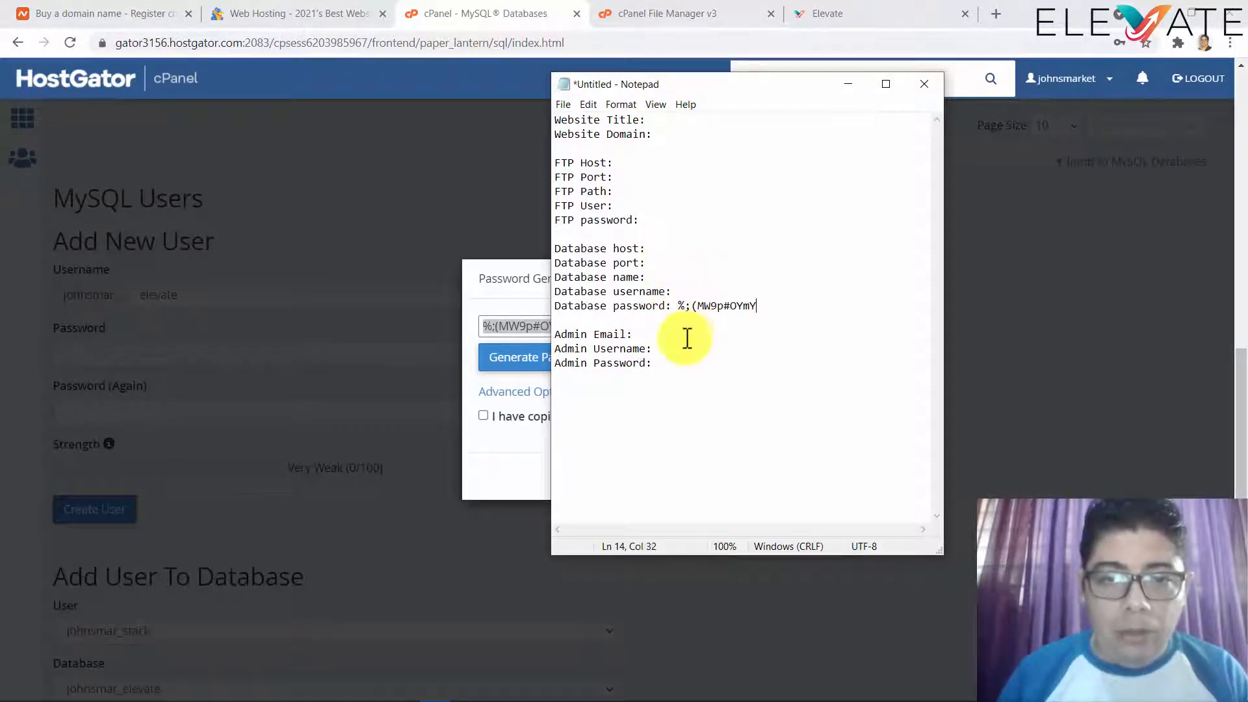
{"action": "left_click", "coordinate": [830, 27]}
{"action": "left_click", "coordinate": [829, 20]}
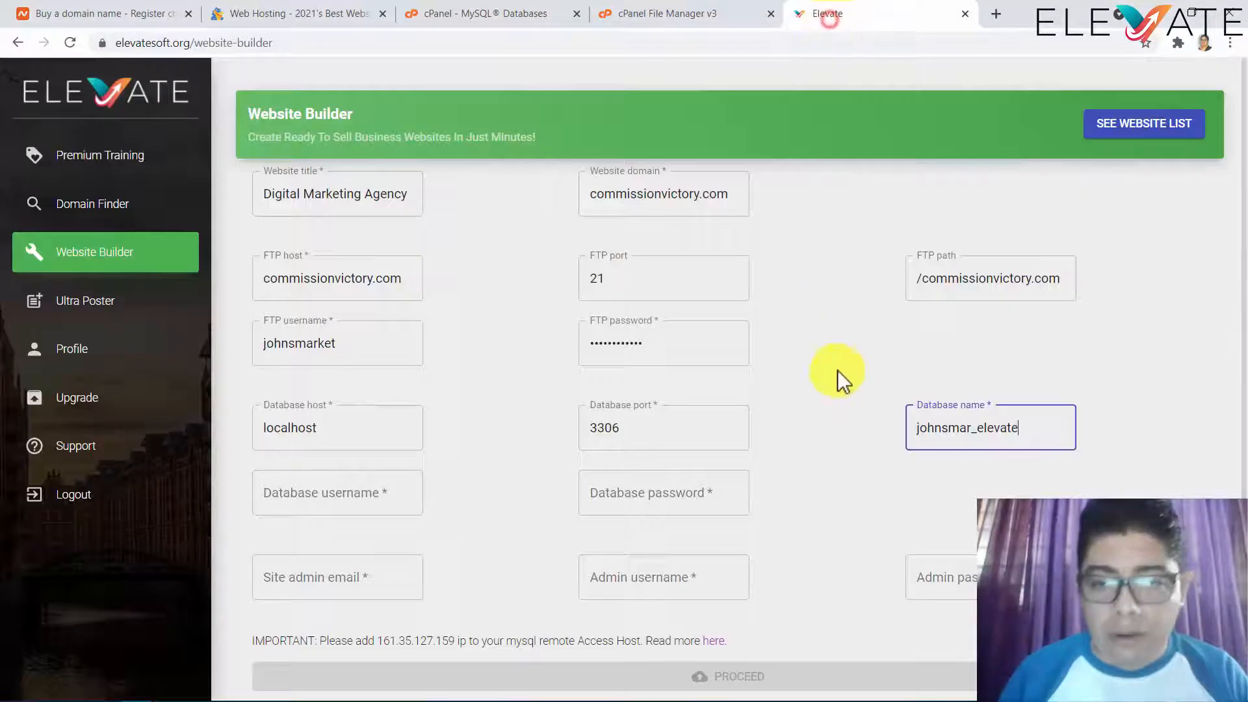
- Paste the generated password into Elevate's Database password field
{"action": "left_click", "coordinate": [640, 501]}
{"action": "key", "text": "ctrl+v"}
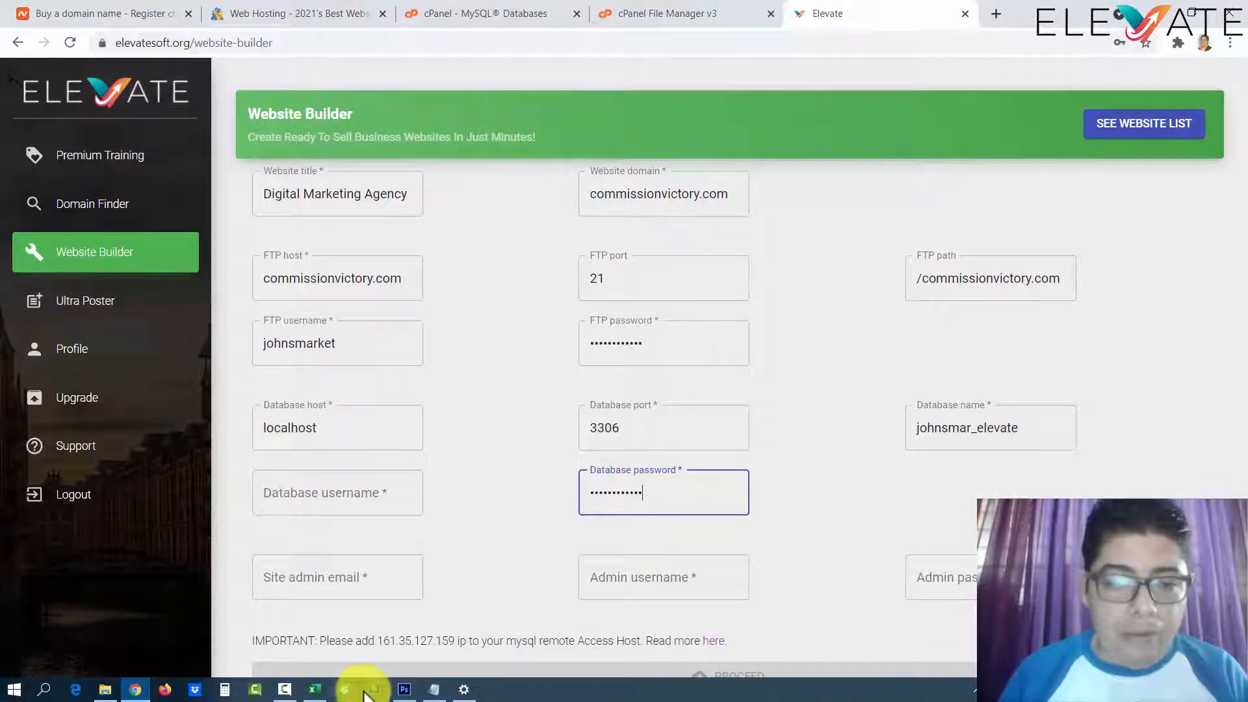
{"action": "left_click", "coordinate": [372, 690]}
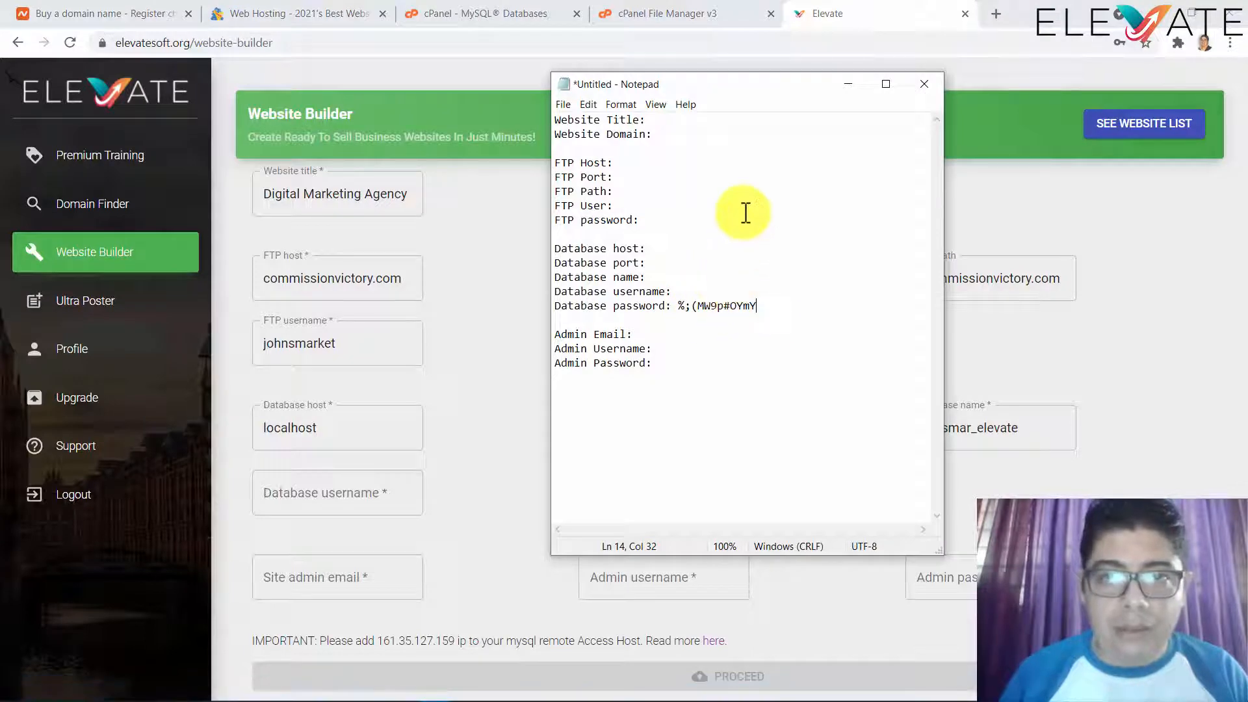
{"action": "left_click", "coordinate": [845, 9]}
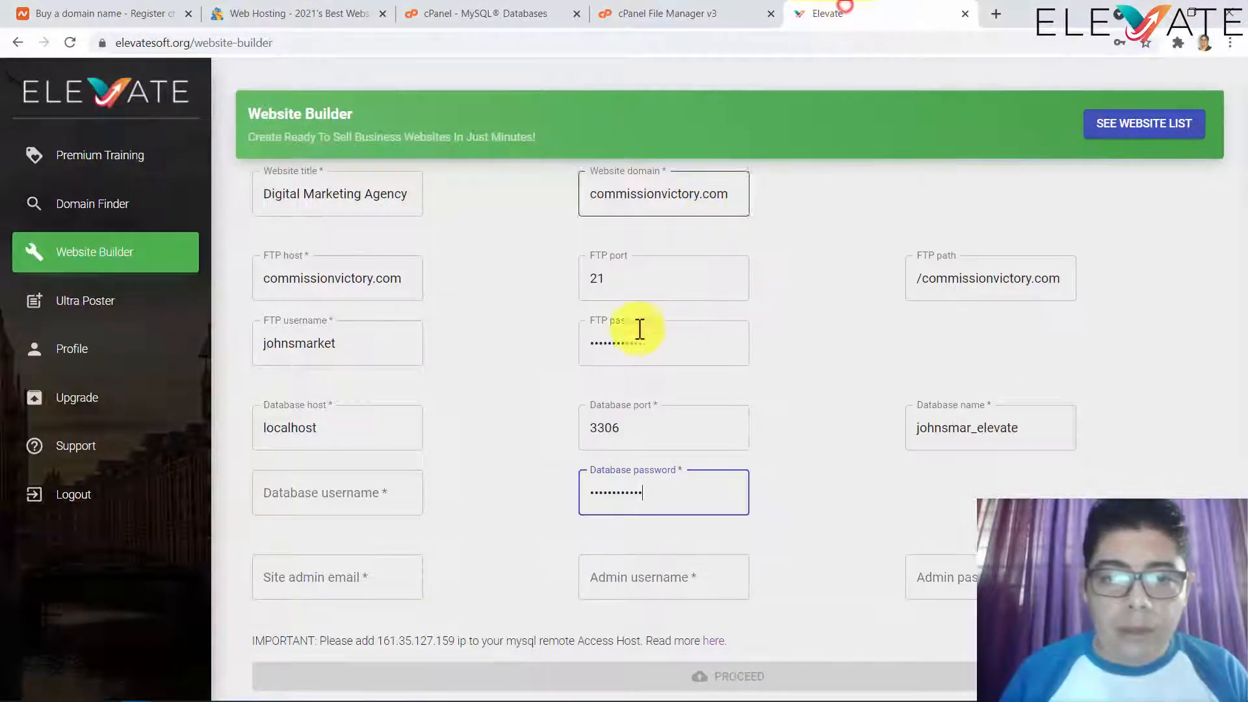
{"action": "left_click", "coordinate": [706, 14]}
{"action": "left_click", "coordinate": [451, 16]}
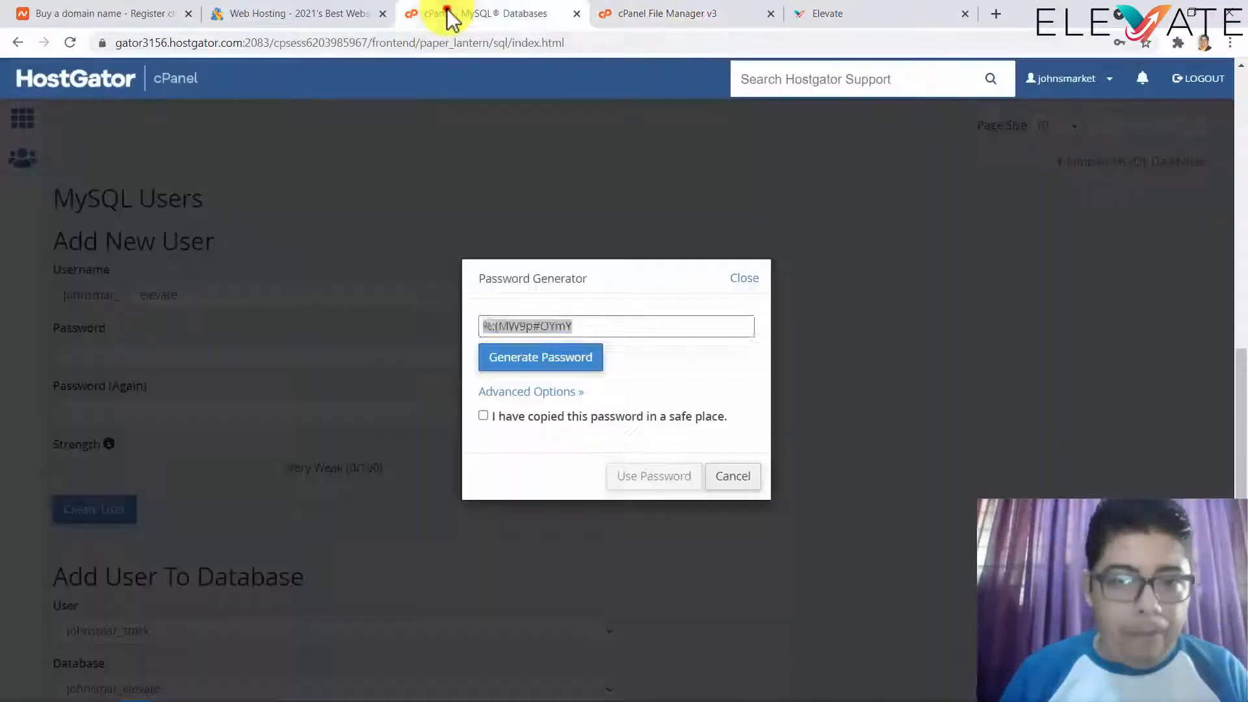
- Create the elevate MySQL user in cPanel using the generated password
{"action": "left_click", "coordinate": [483, 416]}
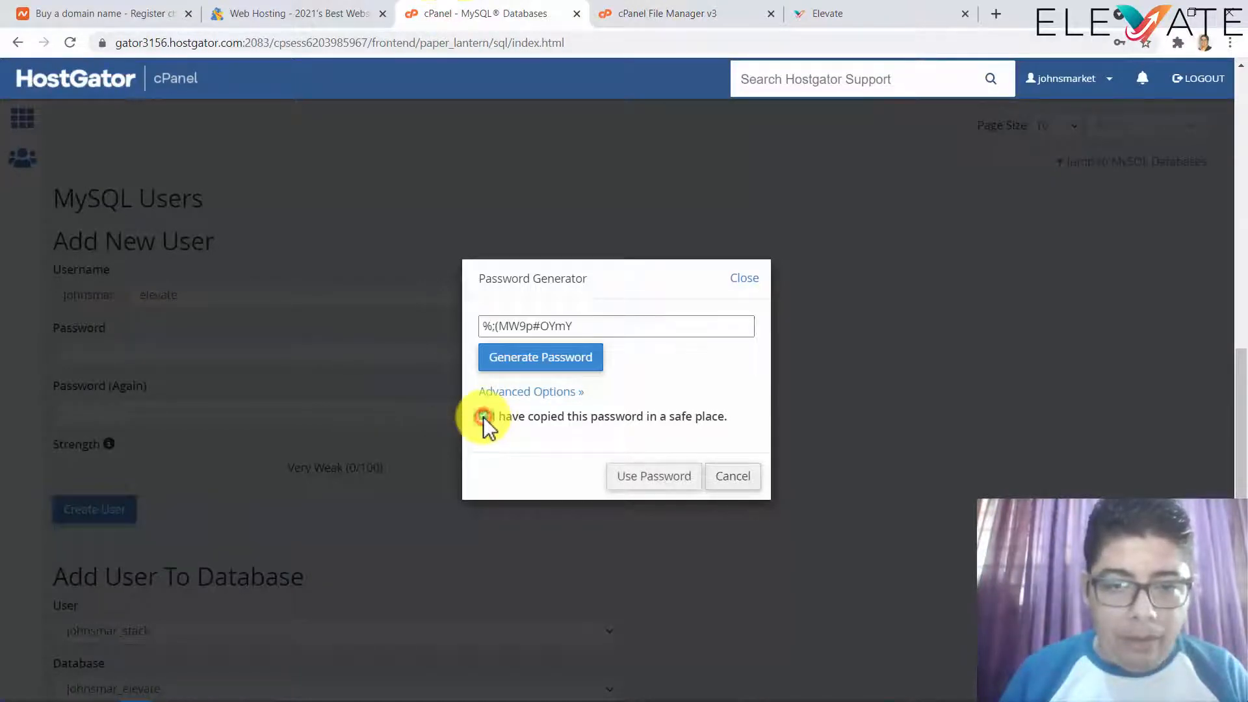
{"action": "left_click", "coordinate": [640, 477]}
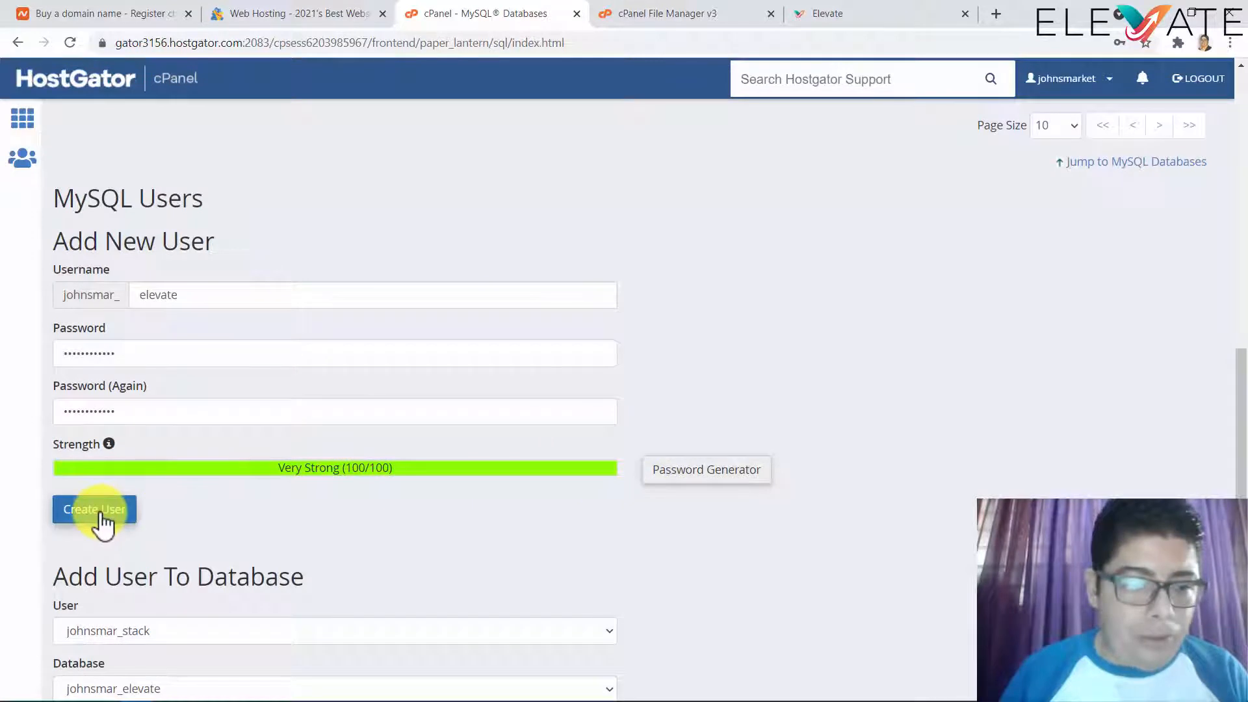
{"action": "left_click", "coordinate": [102, 515]}
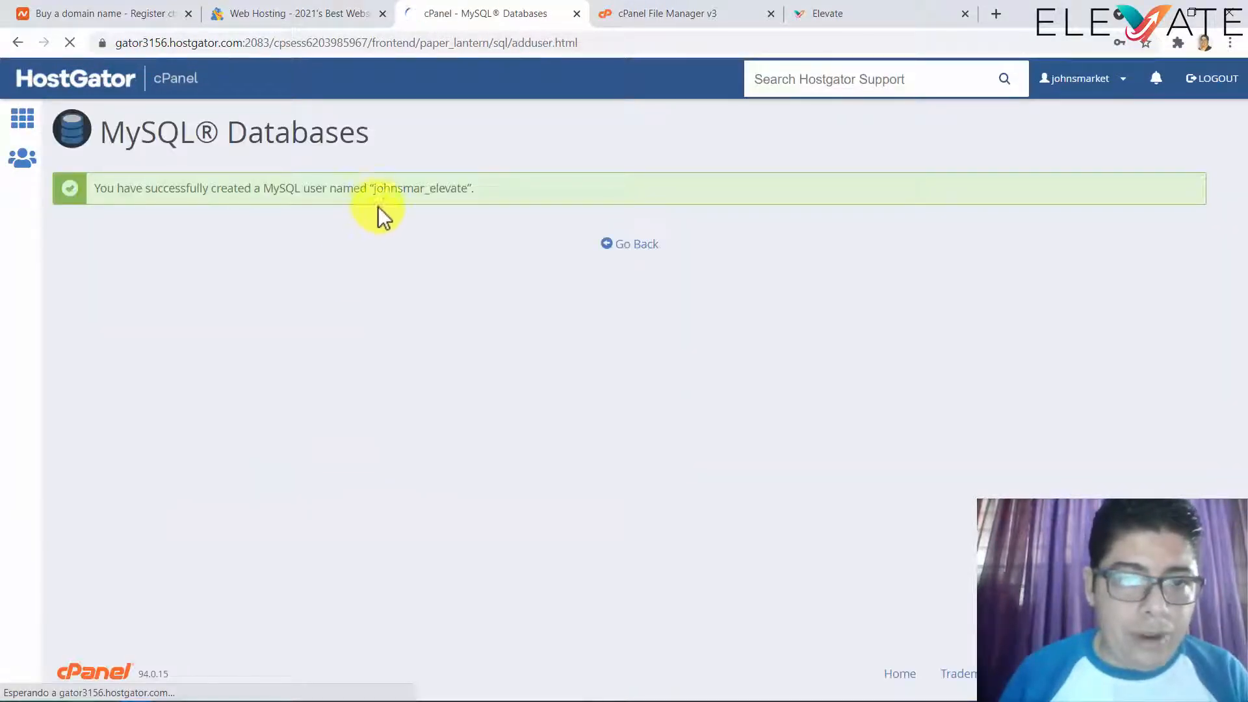
- Copy the account-prefixed elevate username into Elevate's Database username field
{"action": "left_click_drag", "start_coordinate": [374, 189], "coordinate": [465, 187]}
{"action": "key", "text": "ctrl+c"}
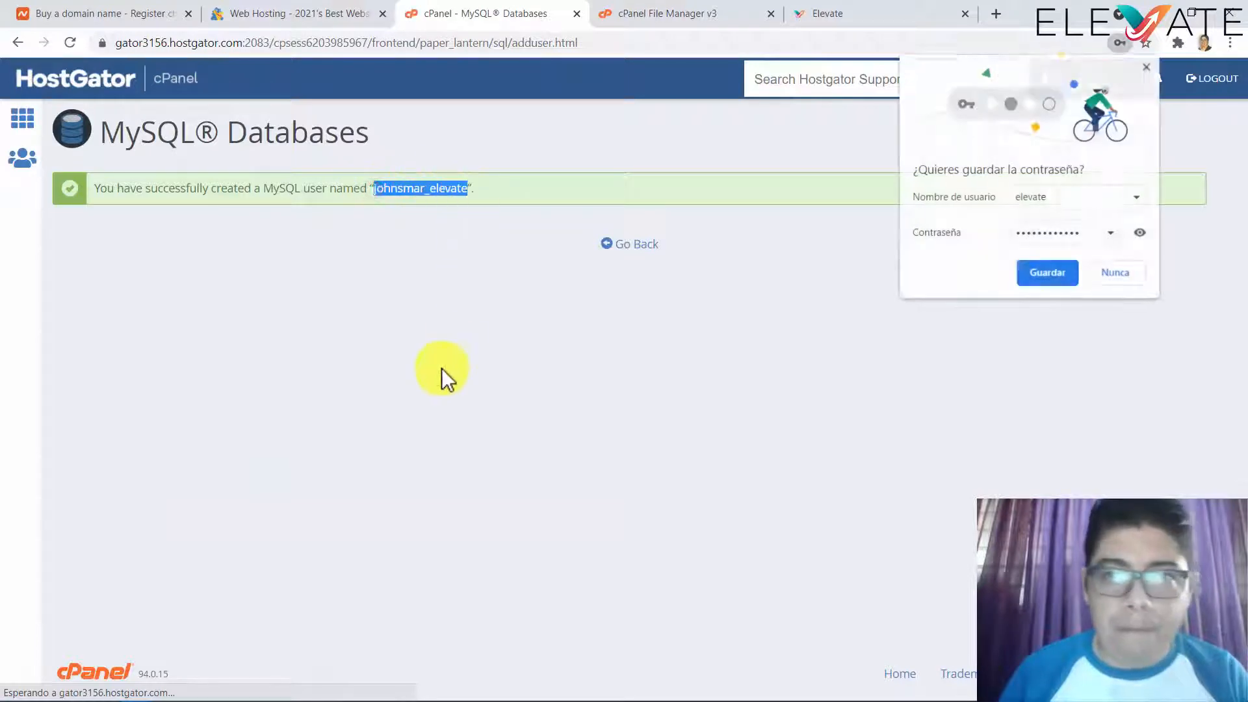
{"action": "left_click", "coordinate": [847, 18]}
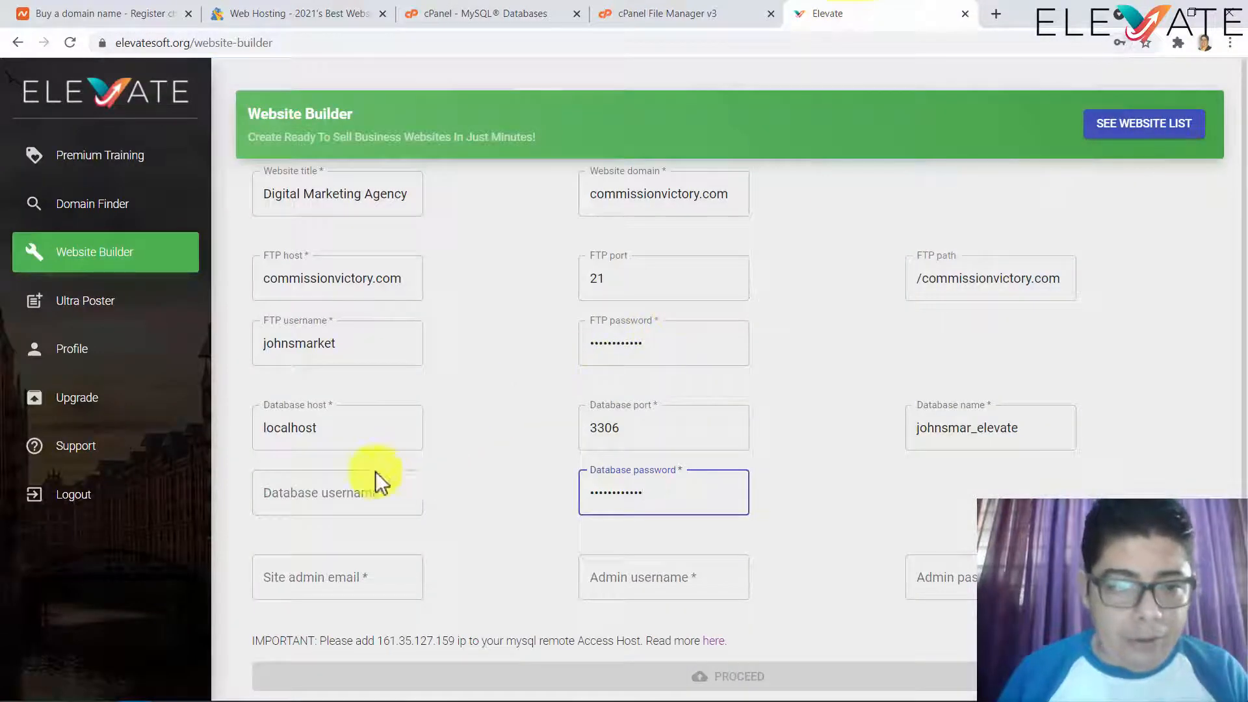
{"action": "left_click", "coordinate": [330, 491]}
{"action": "key", "text": "ctrl+v"}
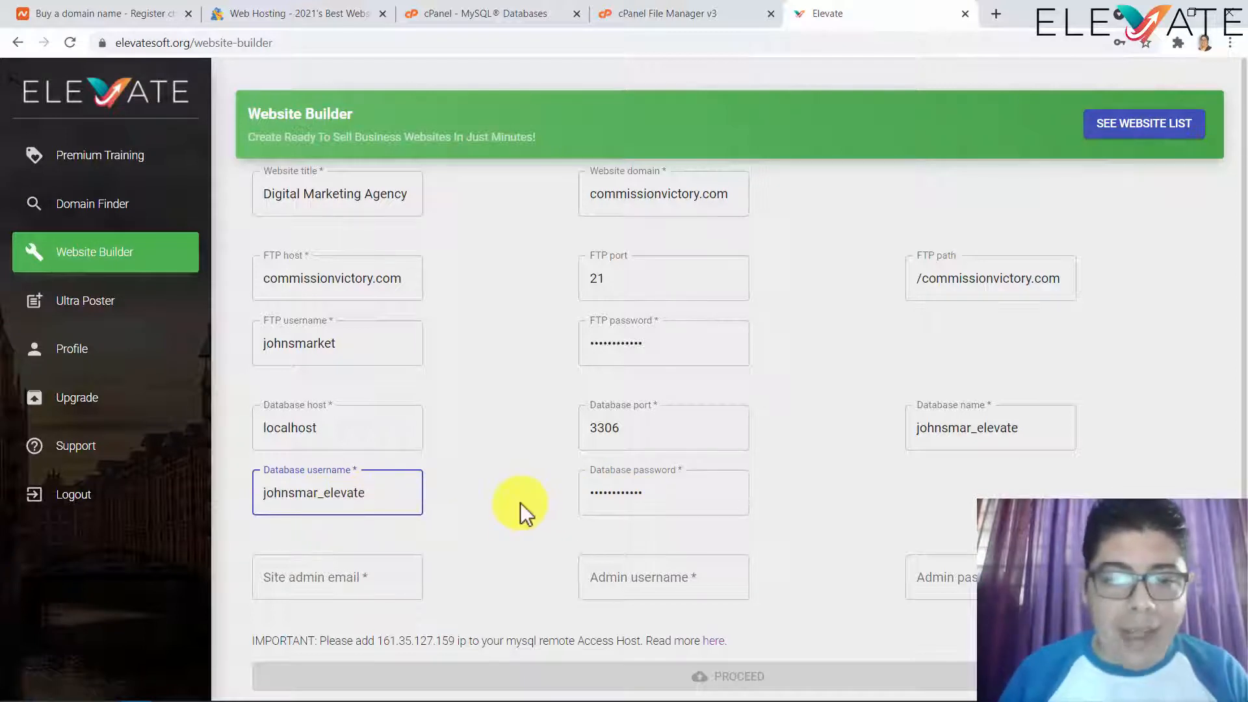
{"action": "left_click", "coordinate": [429, 694]}
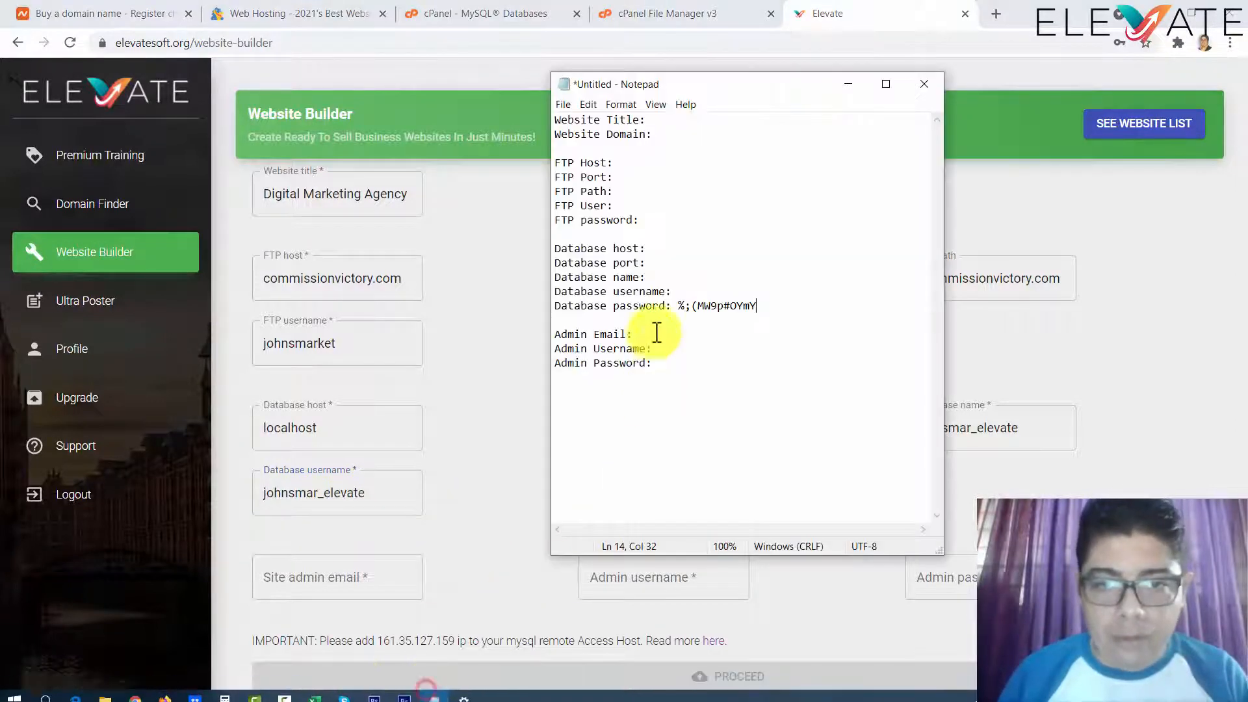
- Paste the elevate username on the database host, port, name and username lines in Notepad
{"action": "left_click", "coordinate": [663, 248]}
{"action": "key", "text": "ctrl+v"}
{"action": "left_click", "coordinate": [668, 263]}
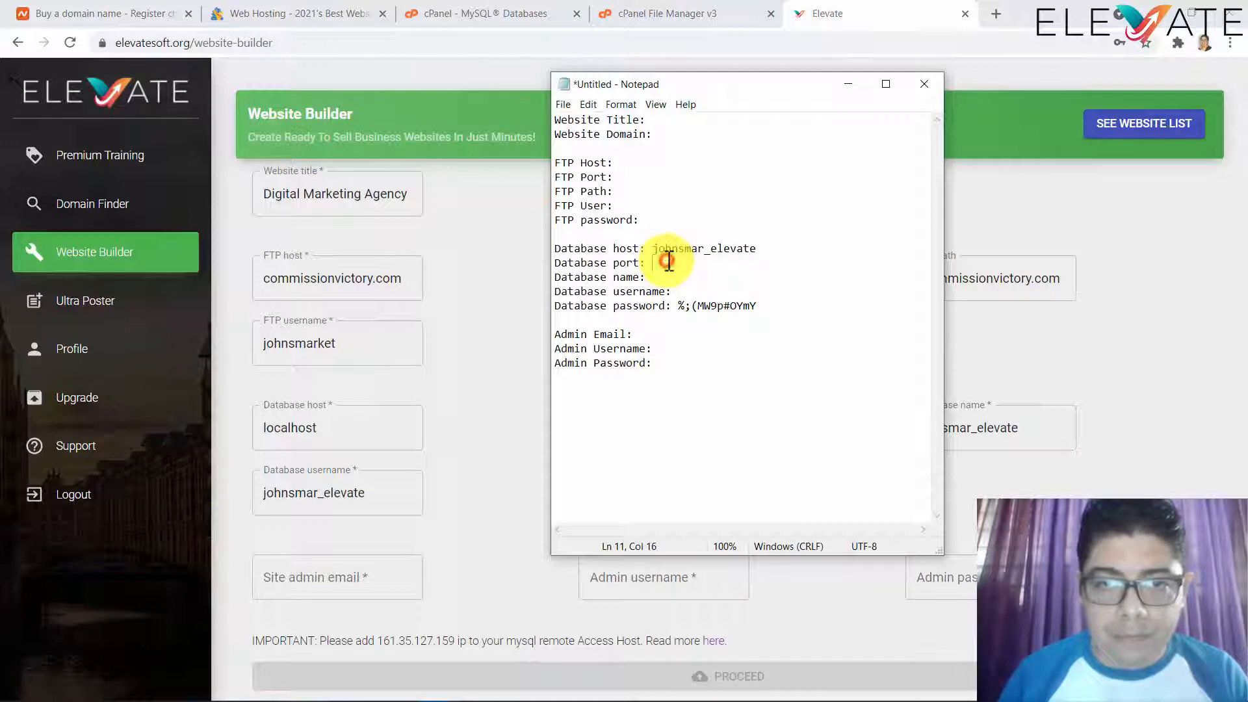
{"action": "key", "text": "ctrl+v"}
{"action": "left_click", "coordinate": [676, 272]}
{"action": "key", "text": "ctrl+v"}
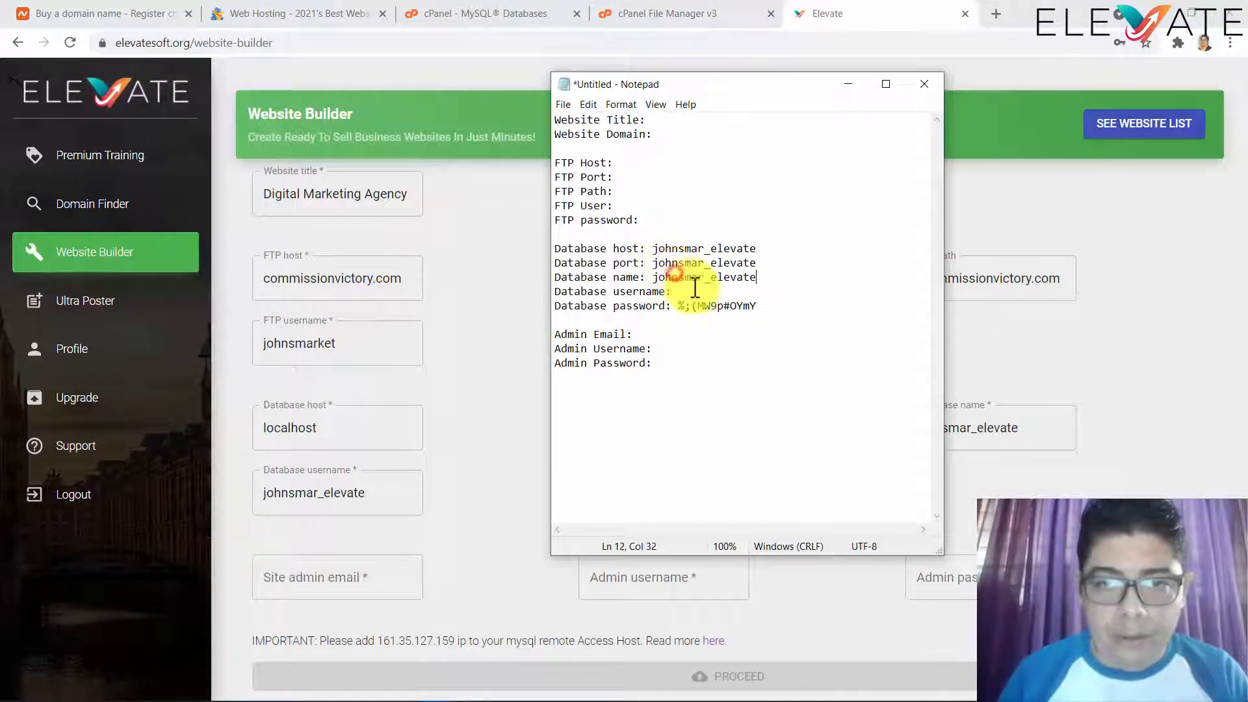
{"action": "left_click", "coordinate": [691, 290]}
{"action": "key", "text": "ctrl+v"}
- Replace the host line with localhost and clear the port line in the notes
{"action": "left_click_drag", "start_coordinate": [653, 248], "coordinate": [774, 249]}
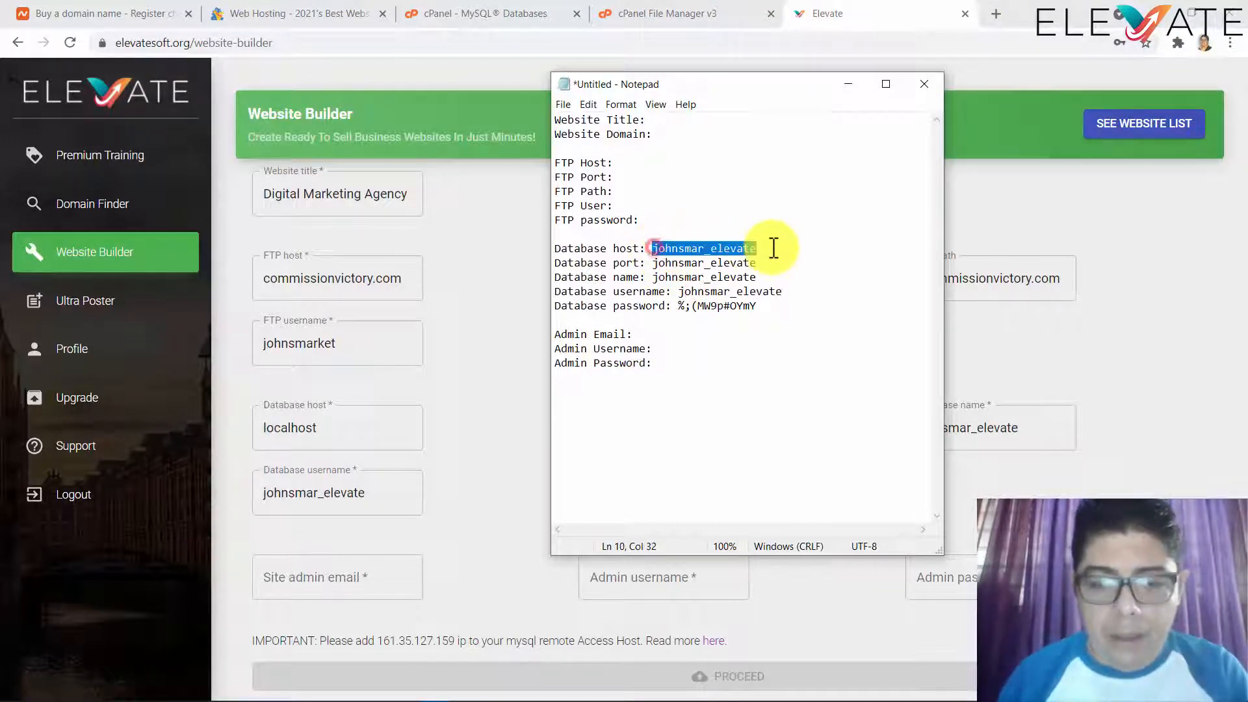
{"action": "type", "text": "localho"}
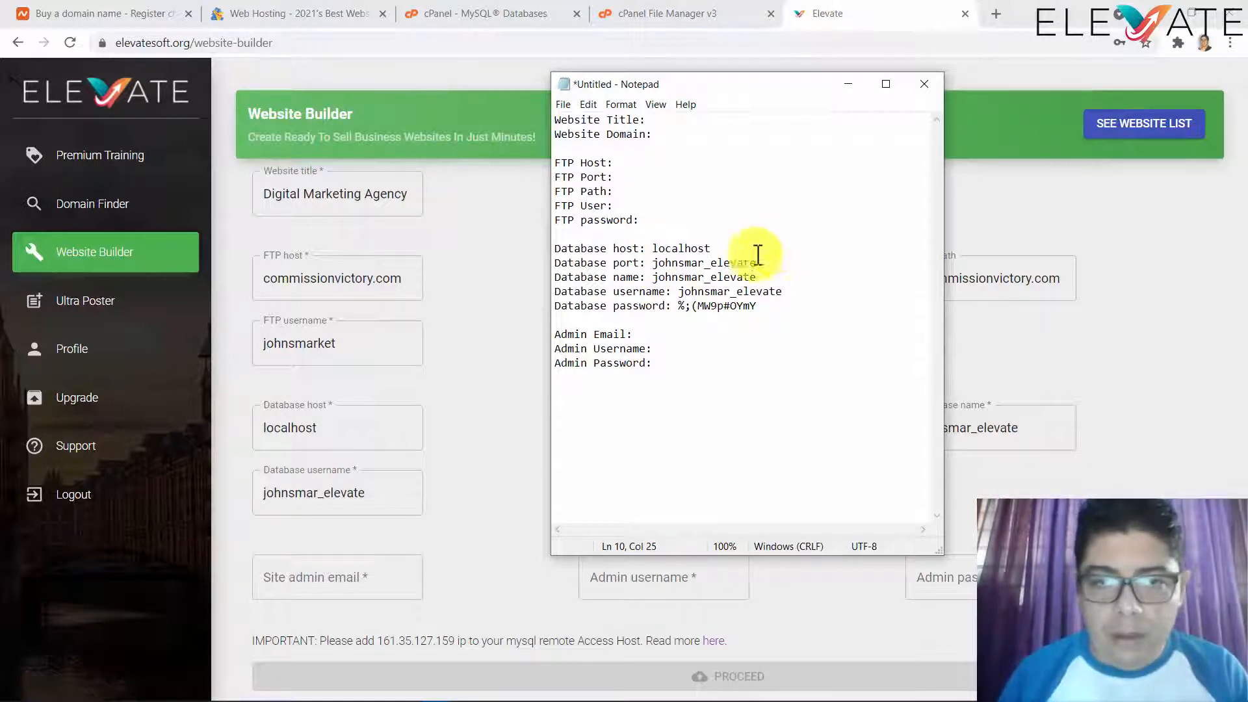
{"action": "left_click_drag", "start_coordinate": [654, 263], "coordinate": [774, 262]}
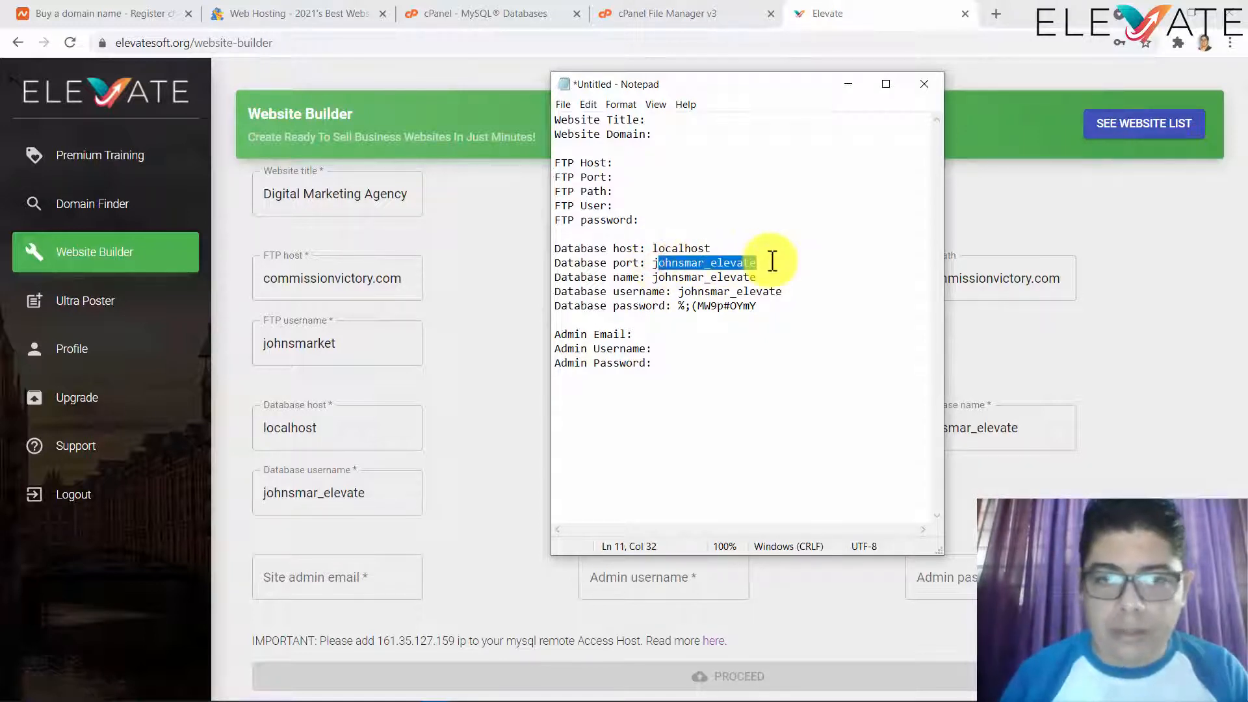
{"action": "key", "text": "BackSpace"}
{"action": "left_click", "coordinate": [852, 10]}
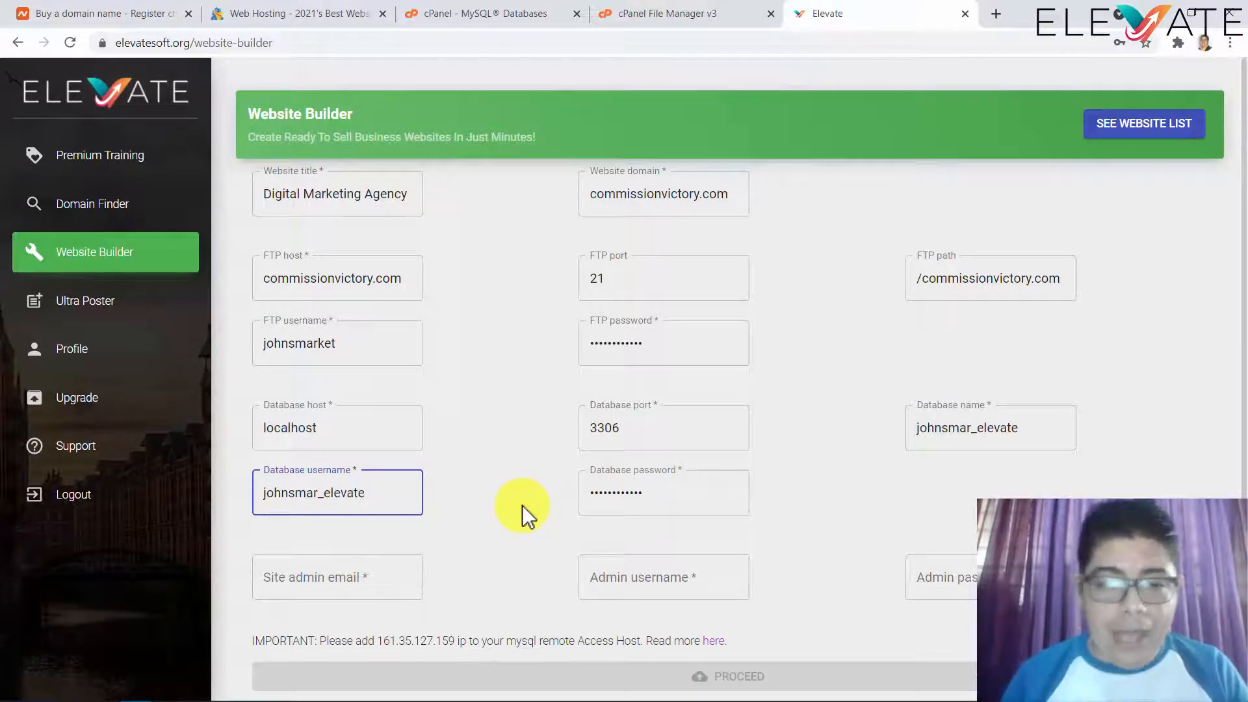
{"action": "left_click", "coordinate": [314, 581]}
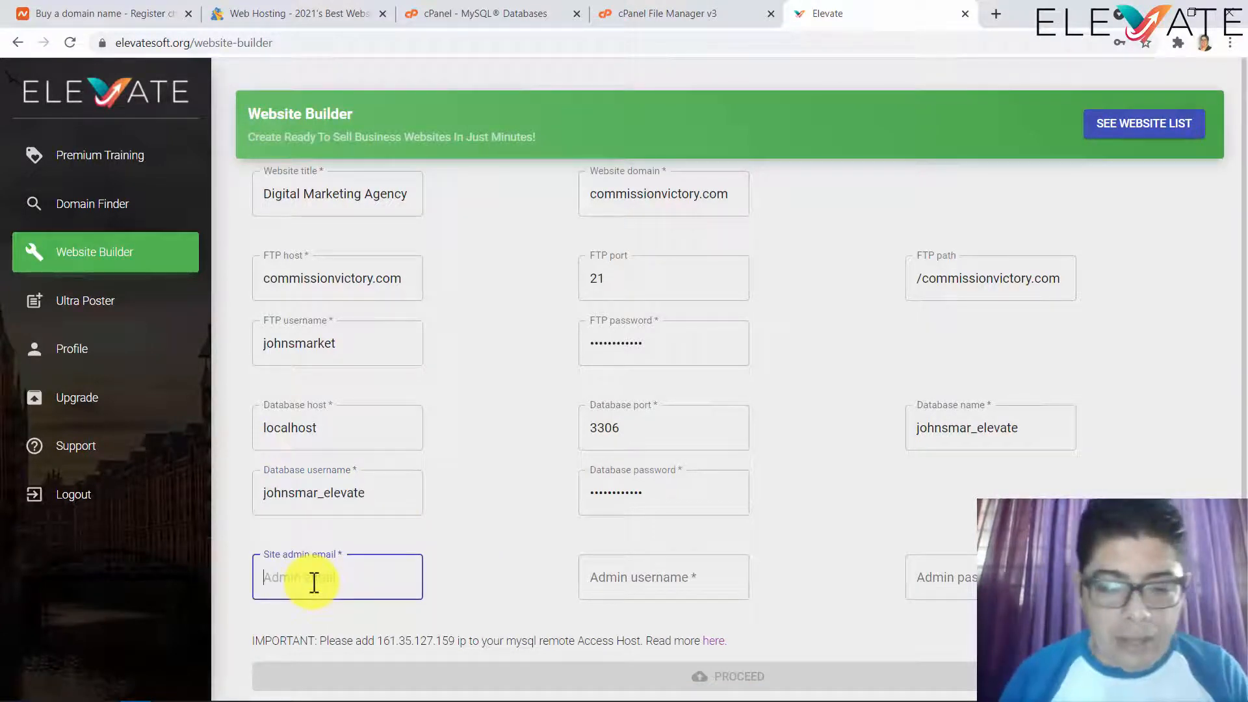
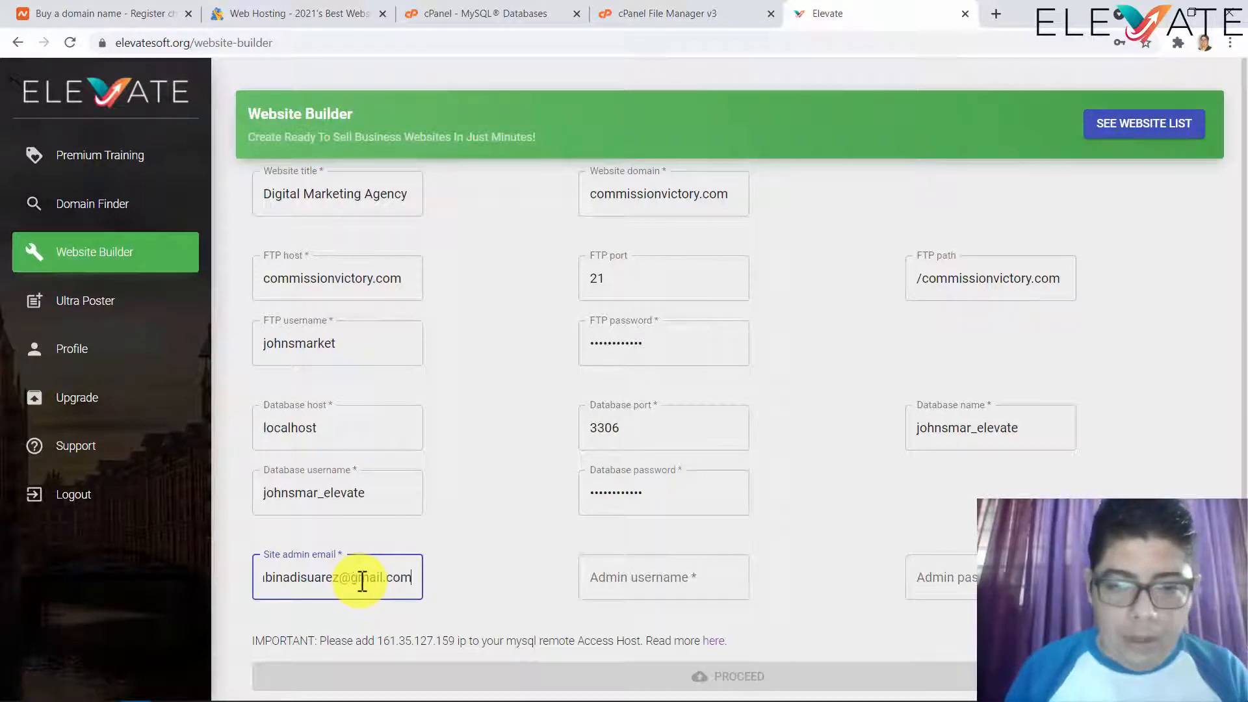
{"action": "key", "text": "Tab"}
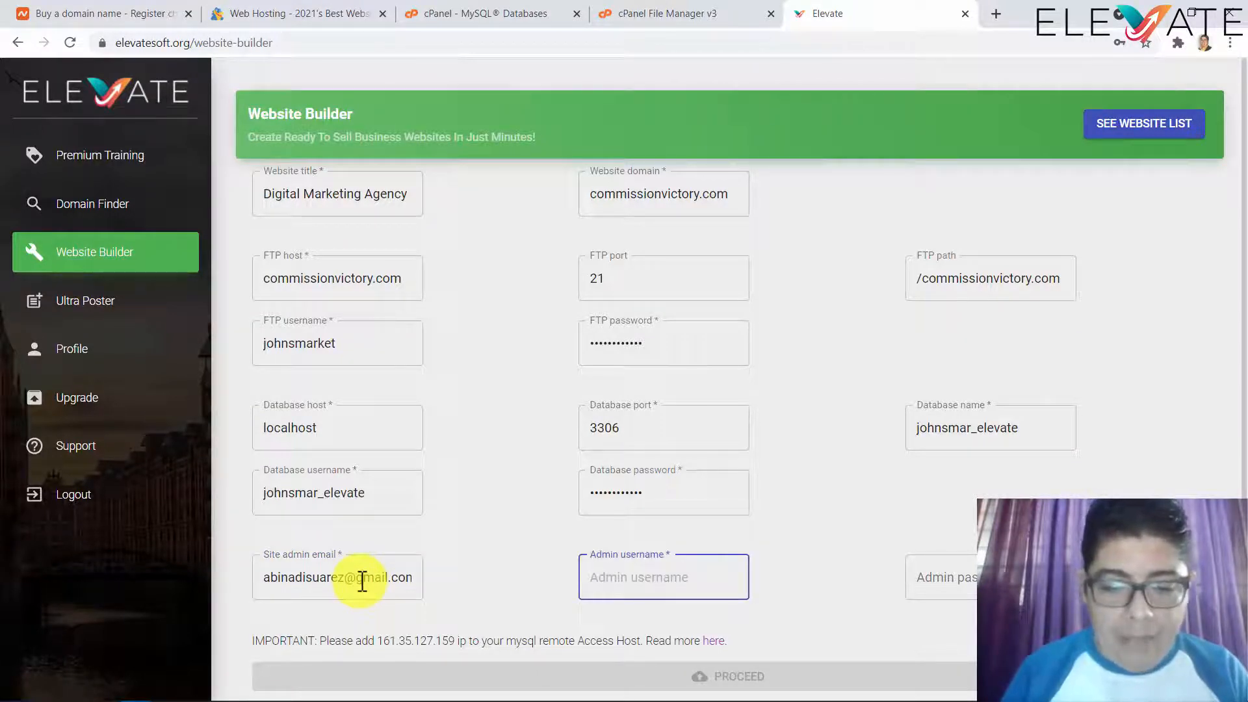
{"action": "type", "text": "admin"}
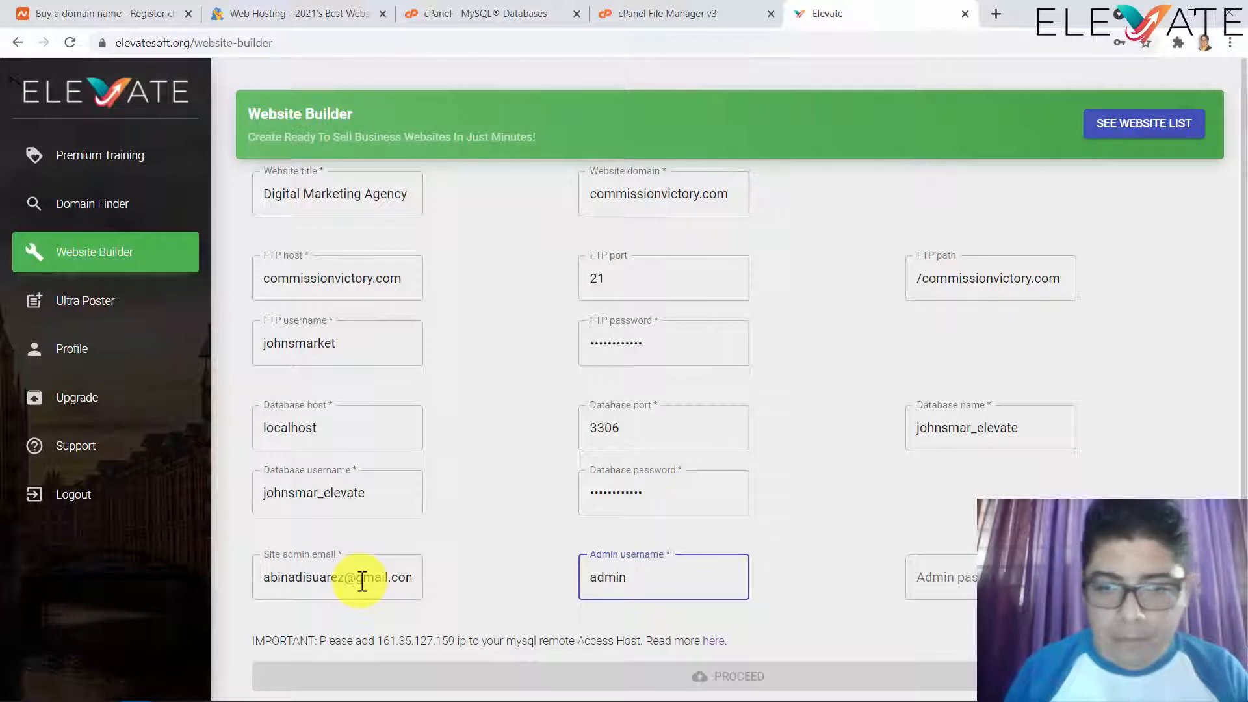
{"action": "key", "text": "Tab"}
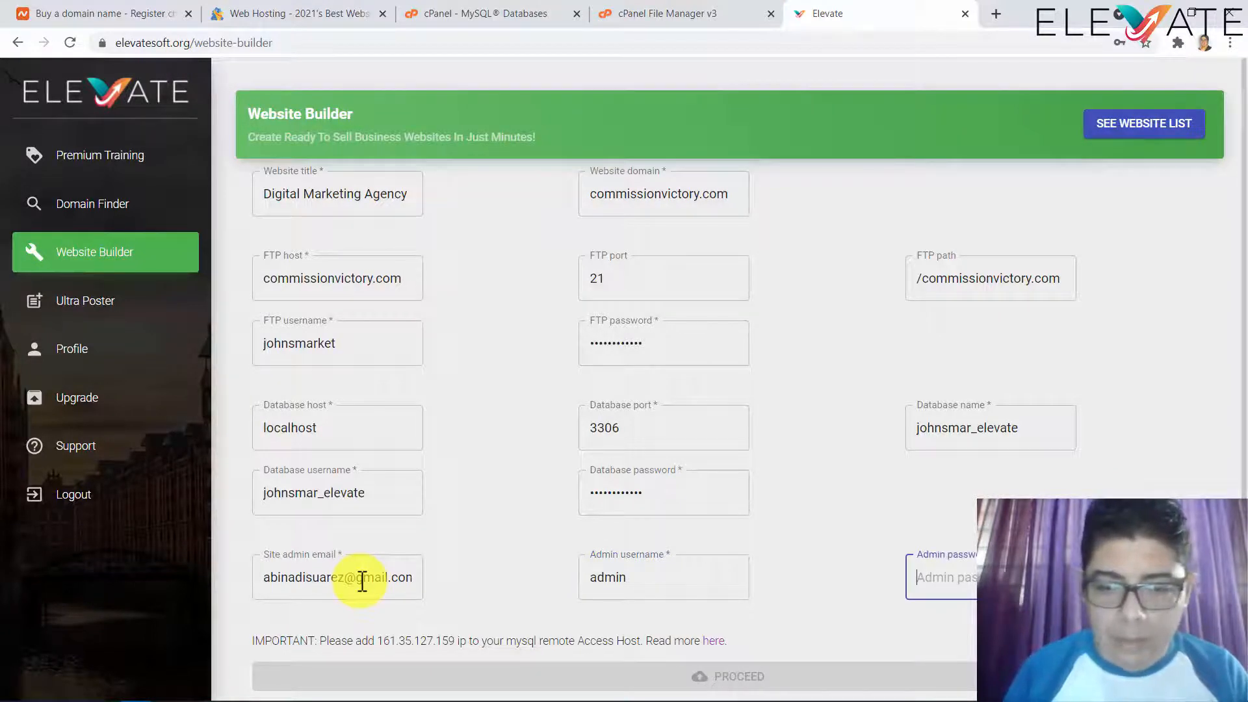
{"action": "type", "text": "admin"}
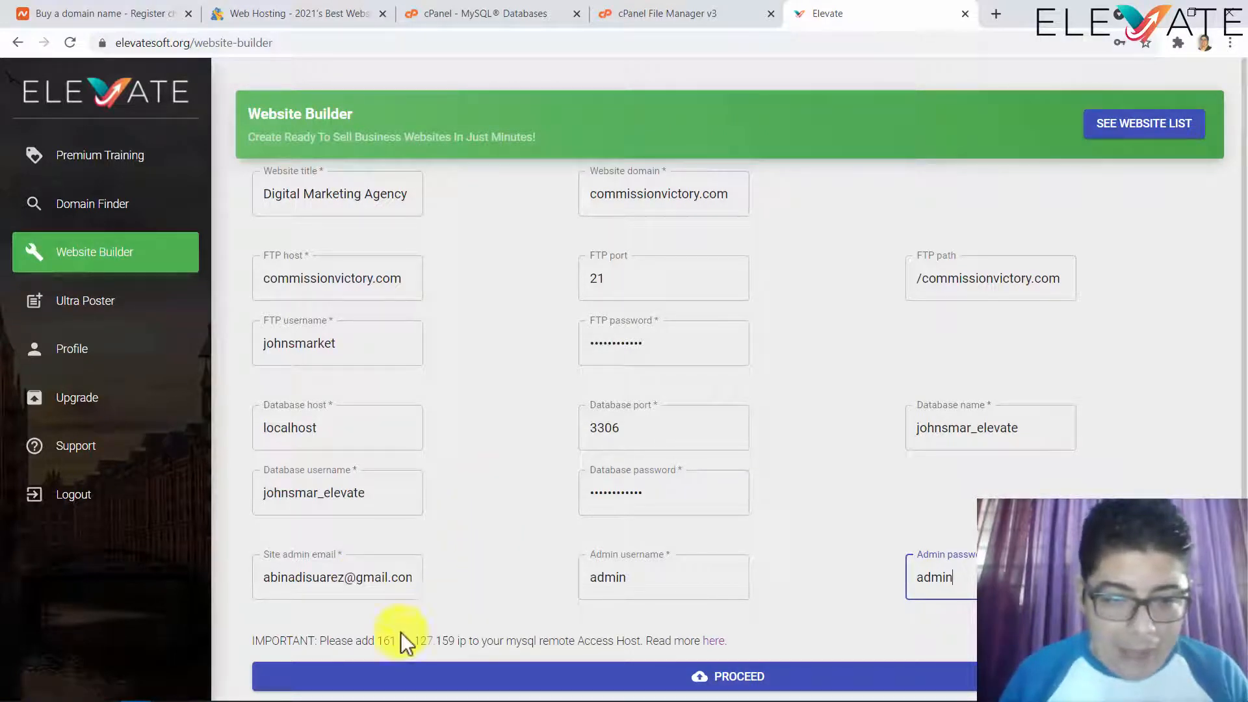
{"action": "left_click_drag", "start_coordinate": [377, 640], "coordinate": [458, 637]}
{"action": "key", "text": "ctrl+c"}
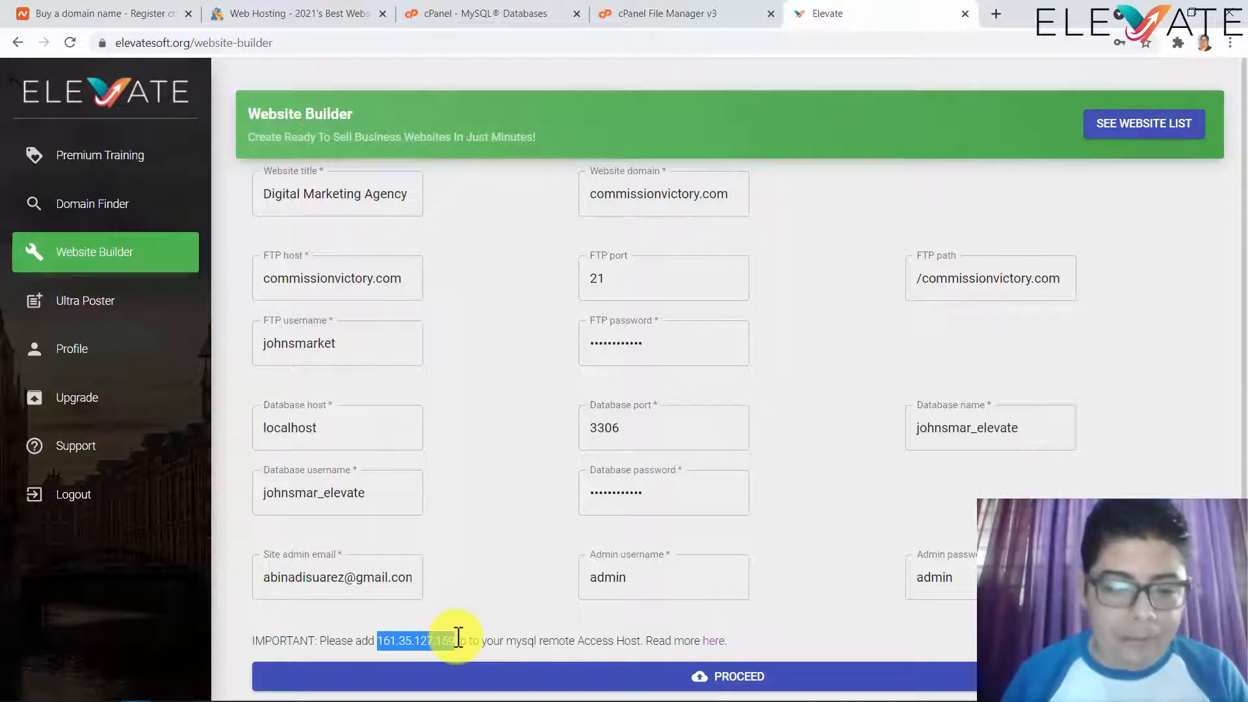
- Go back from the user-created confirmation to cPanel's MySQL Databases page
{"action": "left_click", "coordinate": [524, 16]}
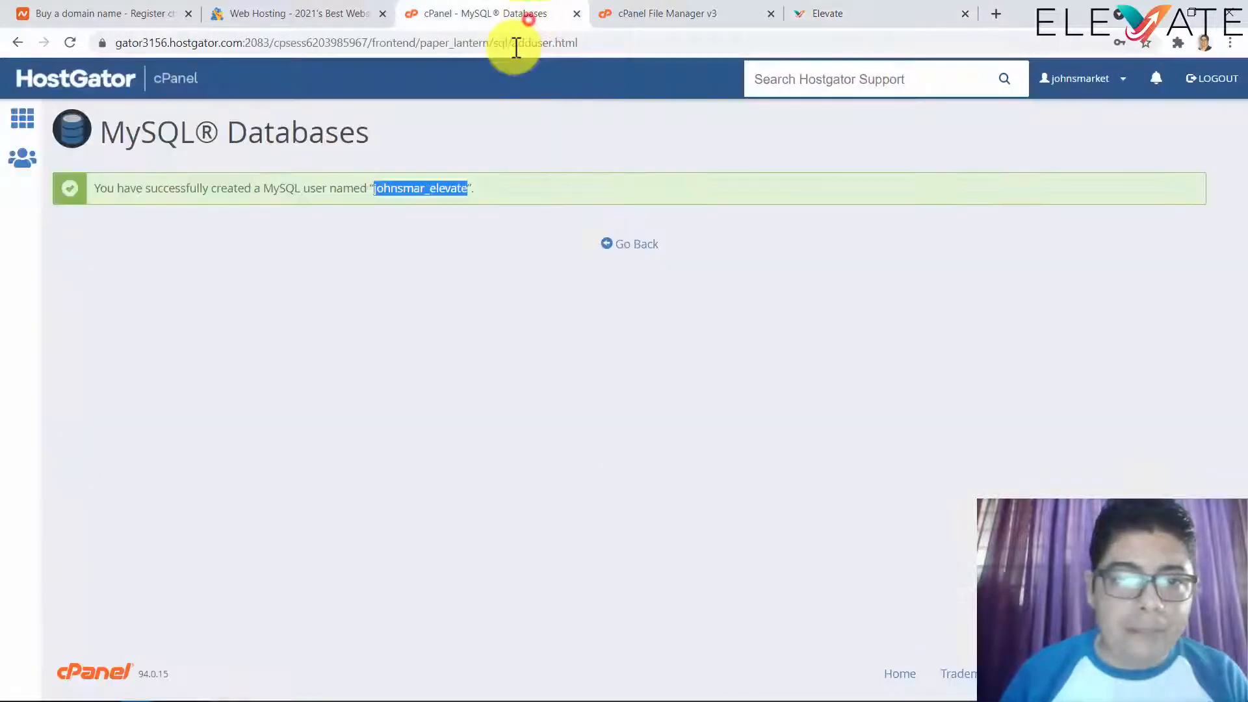
{"action": "left_click", "coordinate": [426, 263]}
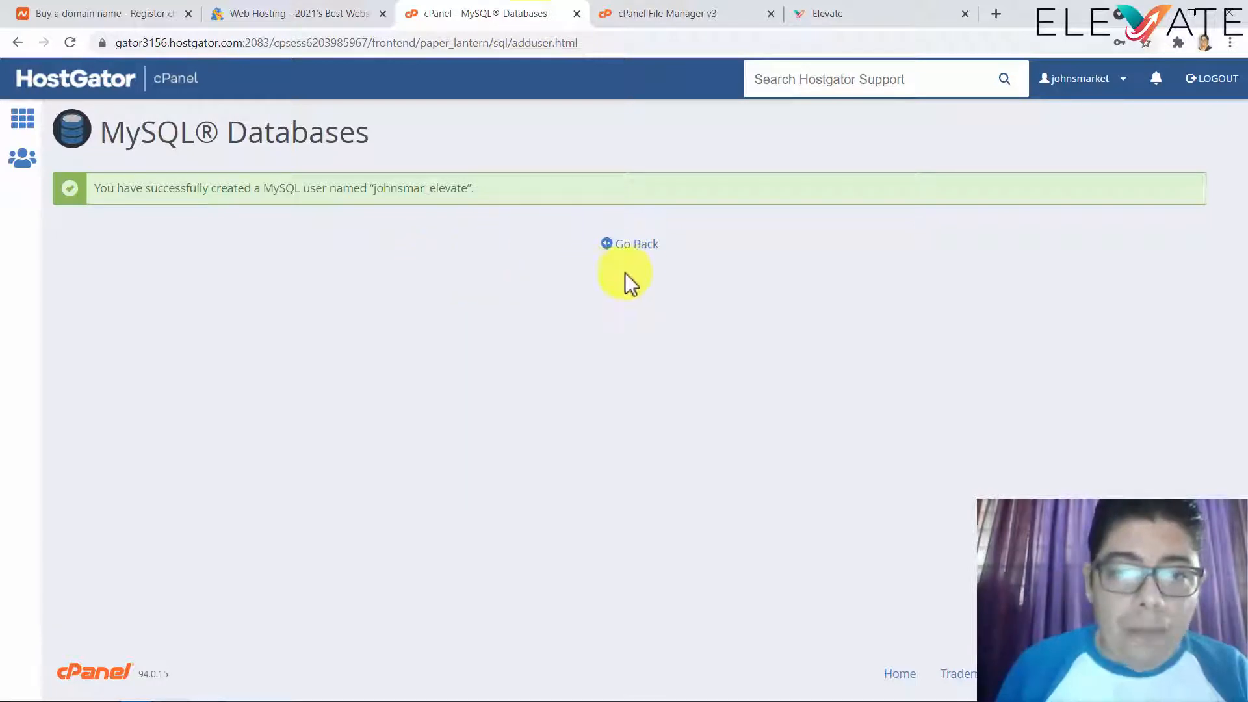
{"action": "left_click", "coordinate": [635, 246]}
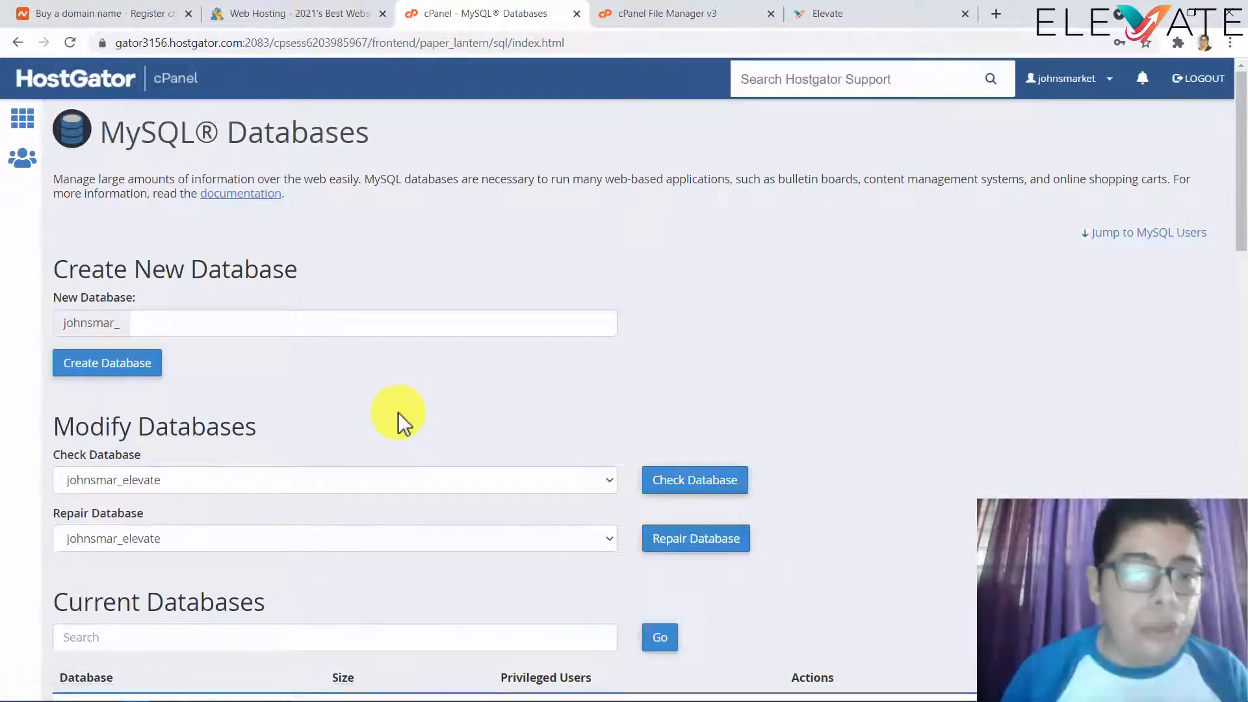
- Add the elevate MySQL user to the elevate database
{"action": "scroll", "coordinate": [397, 416], "scroll_direction": "down", "scroll_amount": 20}
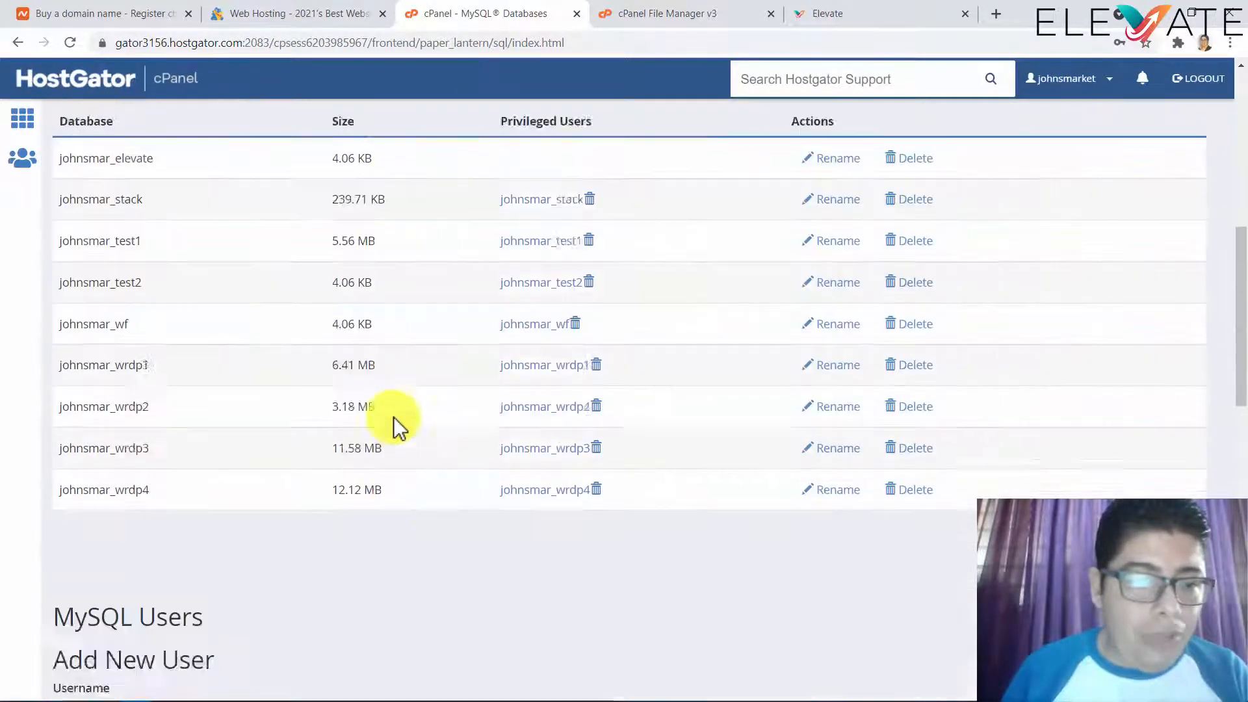
{"action": "scroll", "coordinate": [389, 423], "scroll_direction": "down", "scroll_amount": 3}
{"action": "scroll", "coordinate": [383, 418], "scroll_direction": "up", "scroll_amount": 3}
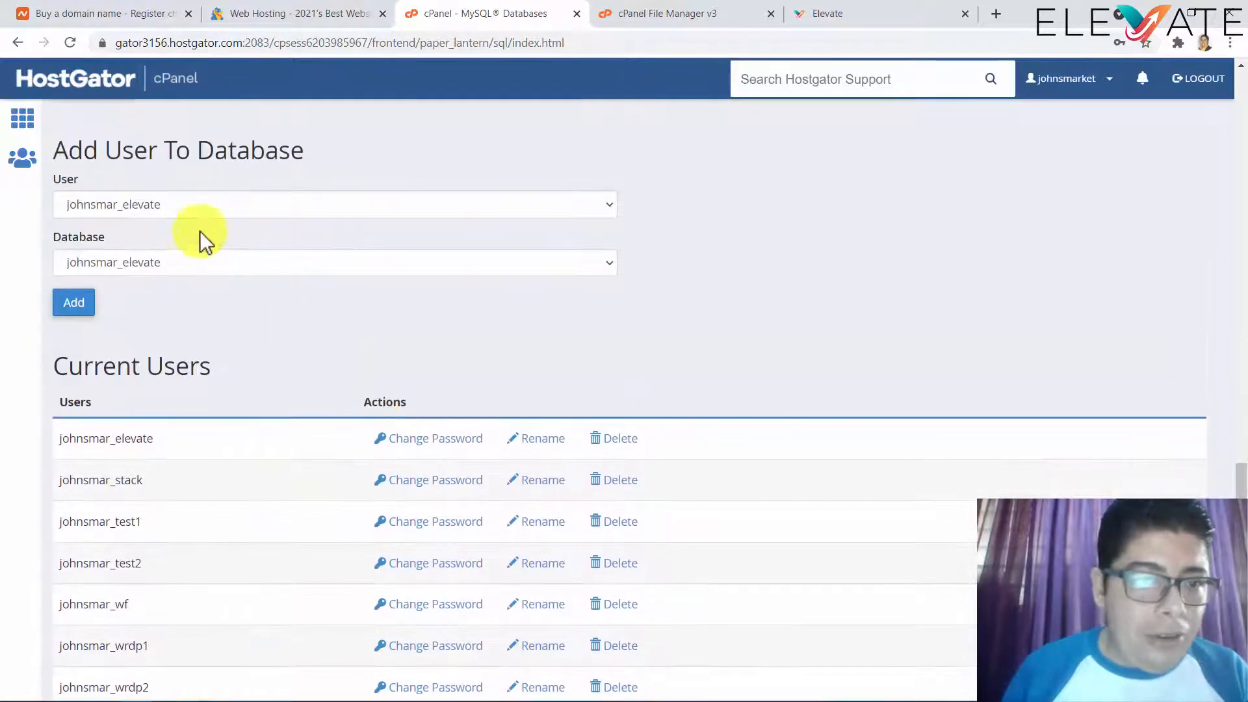
{"action": "left_click", "coordinate": [208, 208]}
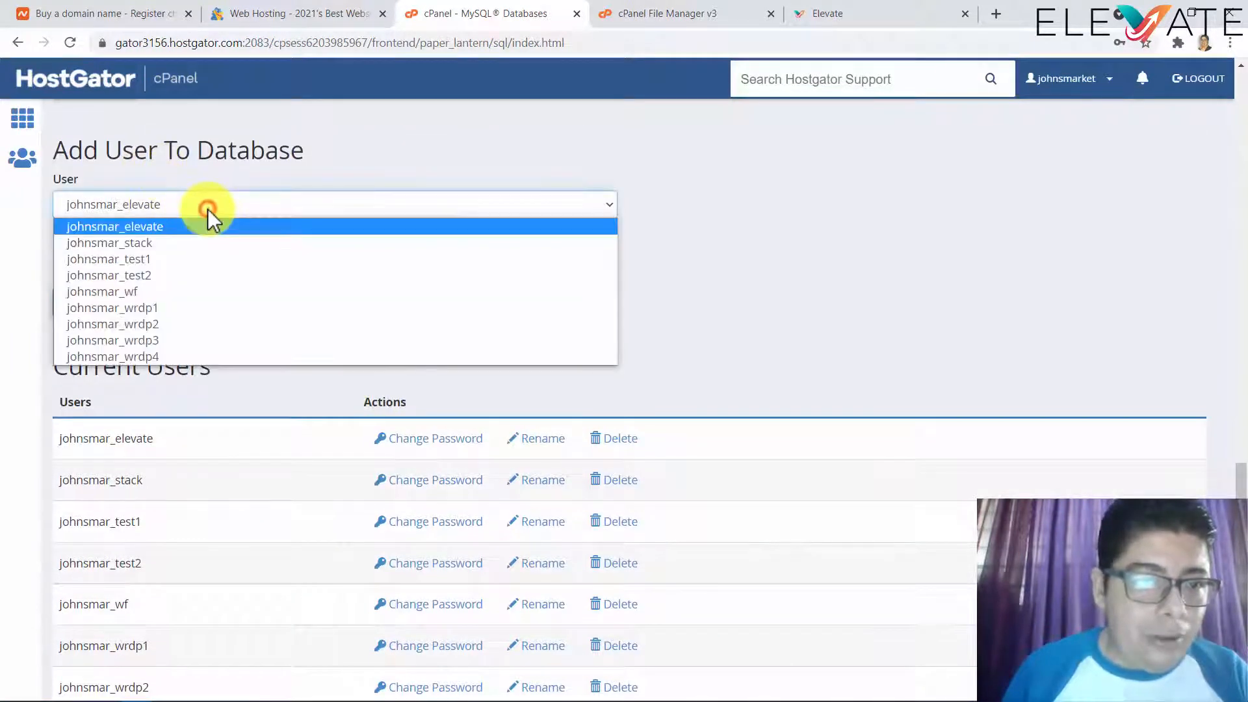
{"action": "left_click", "coordinate": [176, 225]}
{"action": "left_click", "coordinate": [206, 255]}
{"action": "left_click", "coordinate": [193, 285]}
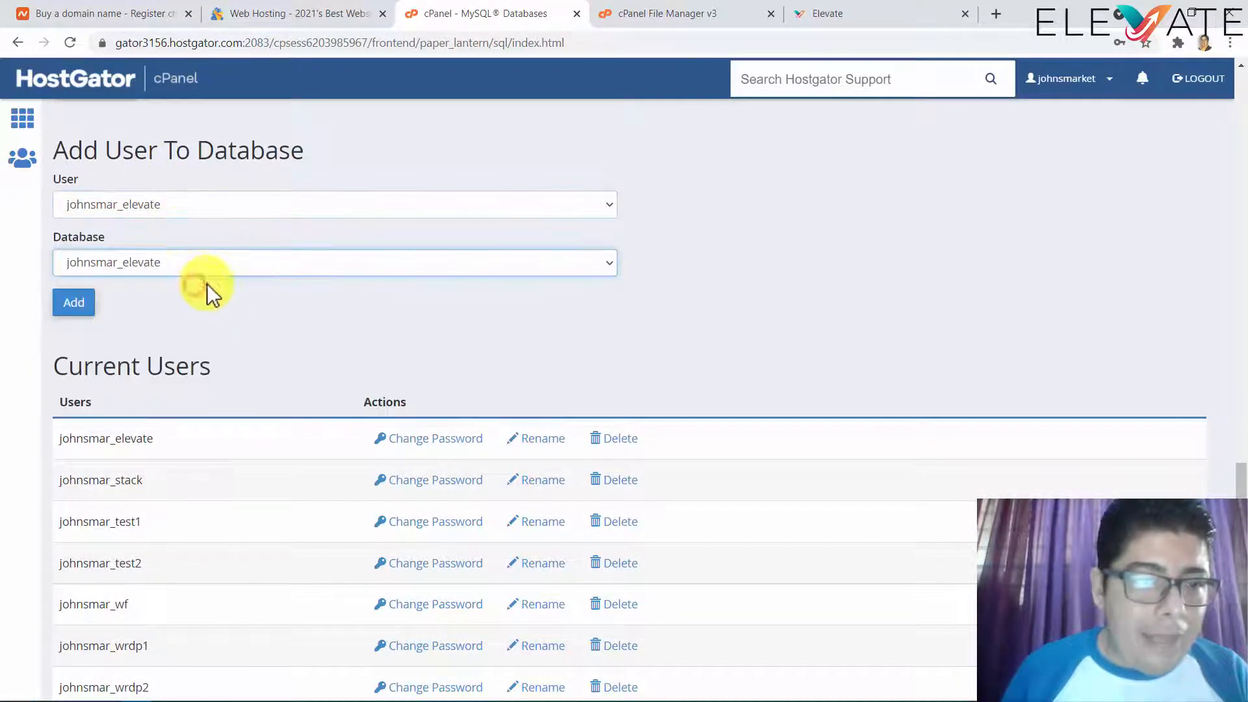
{"action": "left_click", "coordinate": [82, 309]}
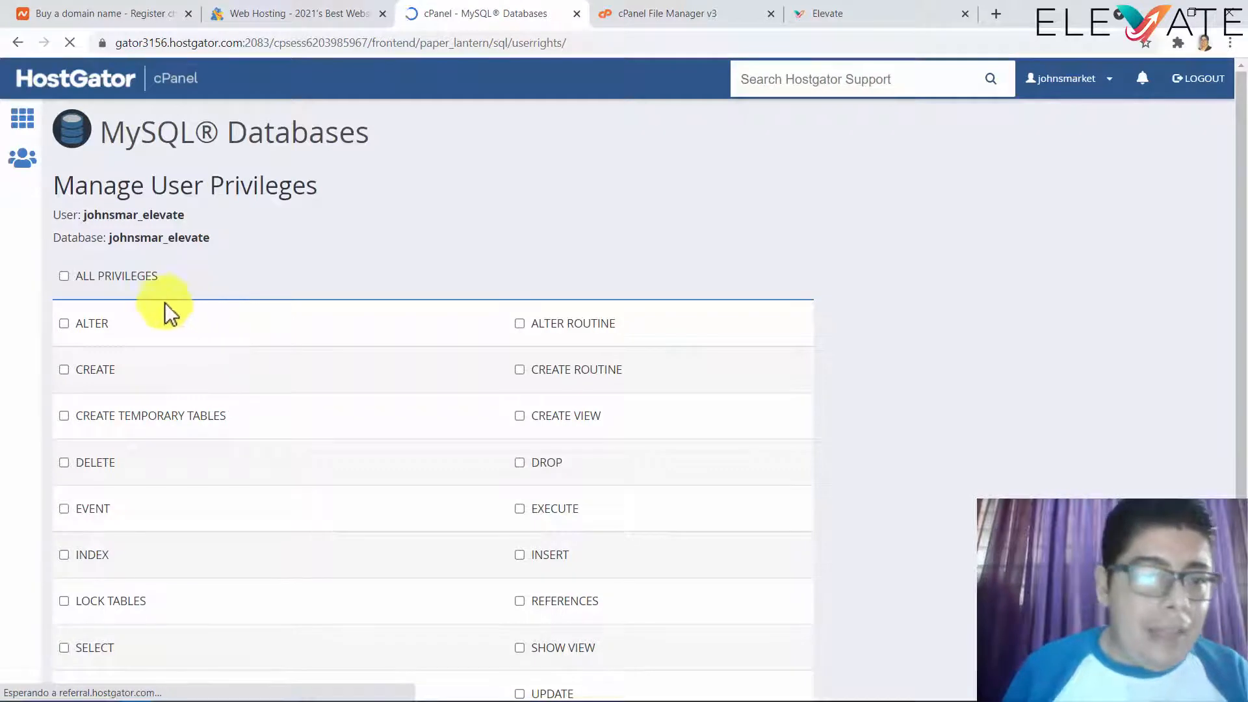
- Grant the elevate user ALL PRIVILEGES on the elevate database and return to cPanel home
{"action": "left_click", "coordinate": [63, 277]}
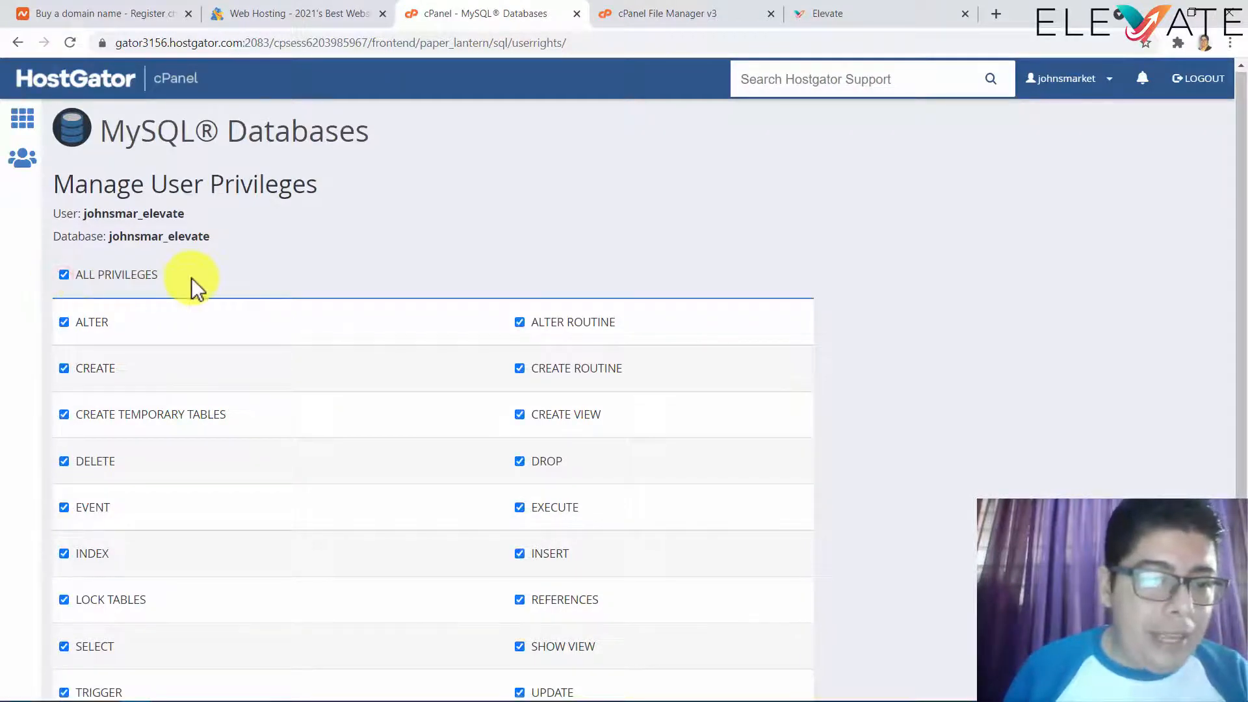
{"action": "scroll", "coordinate": [190, 279], "scroll_direction": "down", "scroll_amount": 3}
{"action": "left_click", "coordinate": [124, 589]}
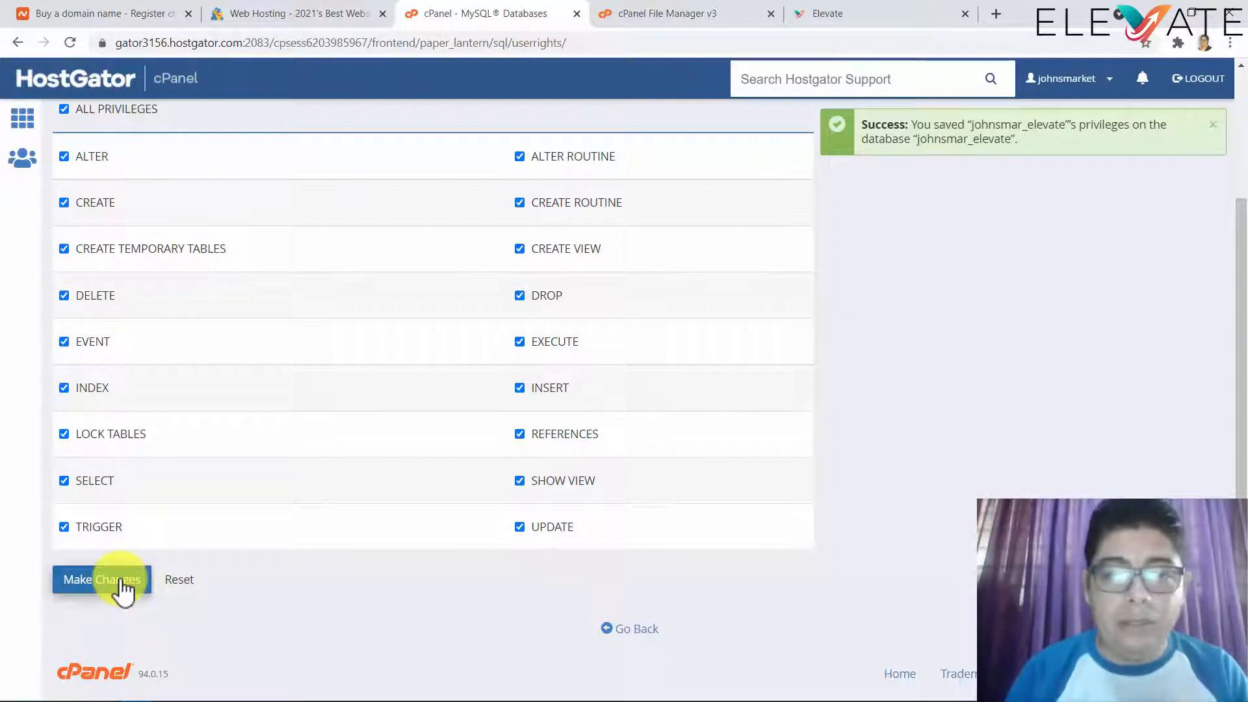
{"action": "left_click", "coordinate": [639, 630]}
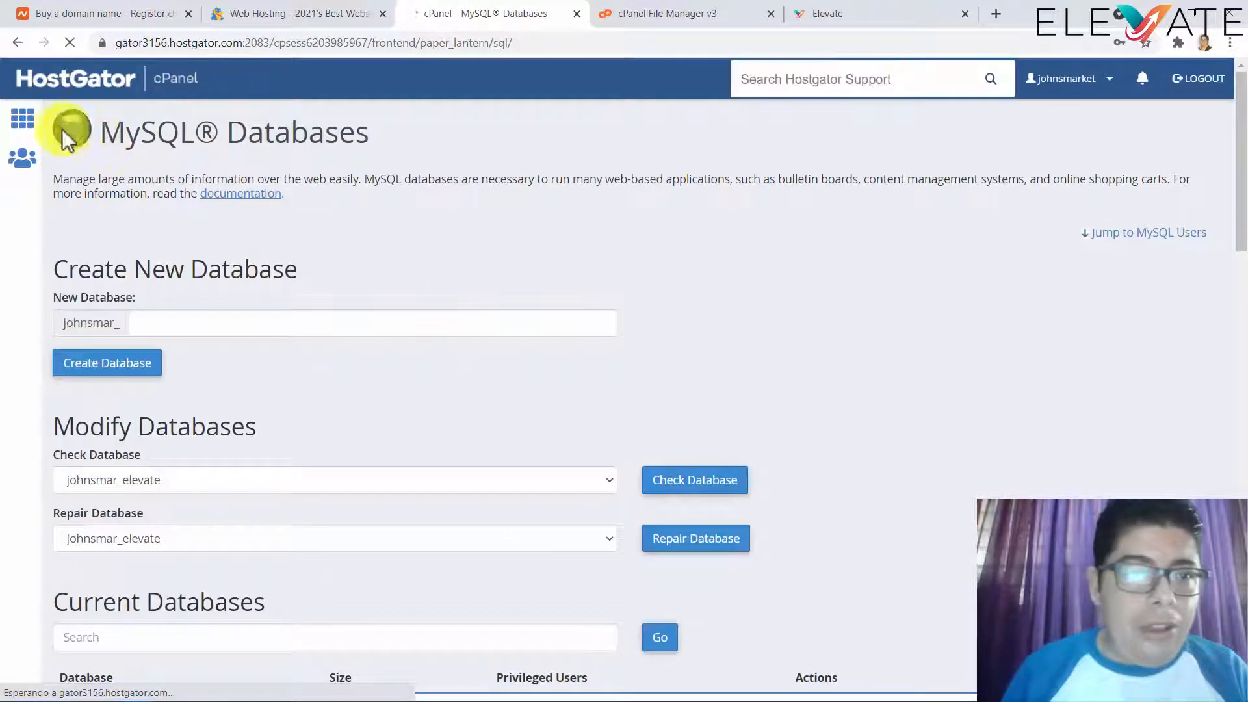
{"action": "left_click", "coordinate": [22, 119]}
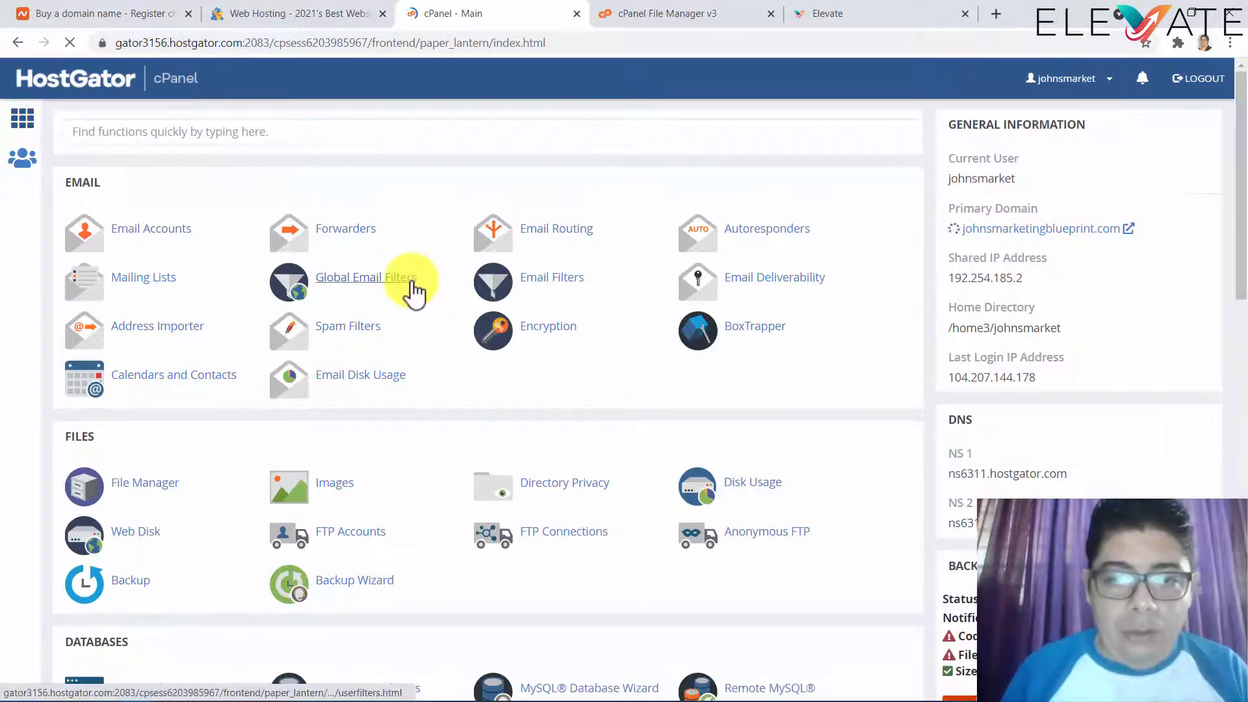
- Open Remote MySQL and remove the existing 161.35.127.159 access host
{"action": "scroll", "coordinate": [411, 289], "scroll_direction": "down", "scroll_amount": 4}
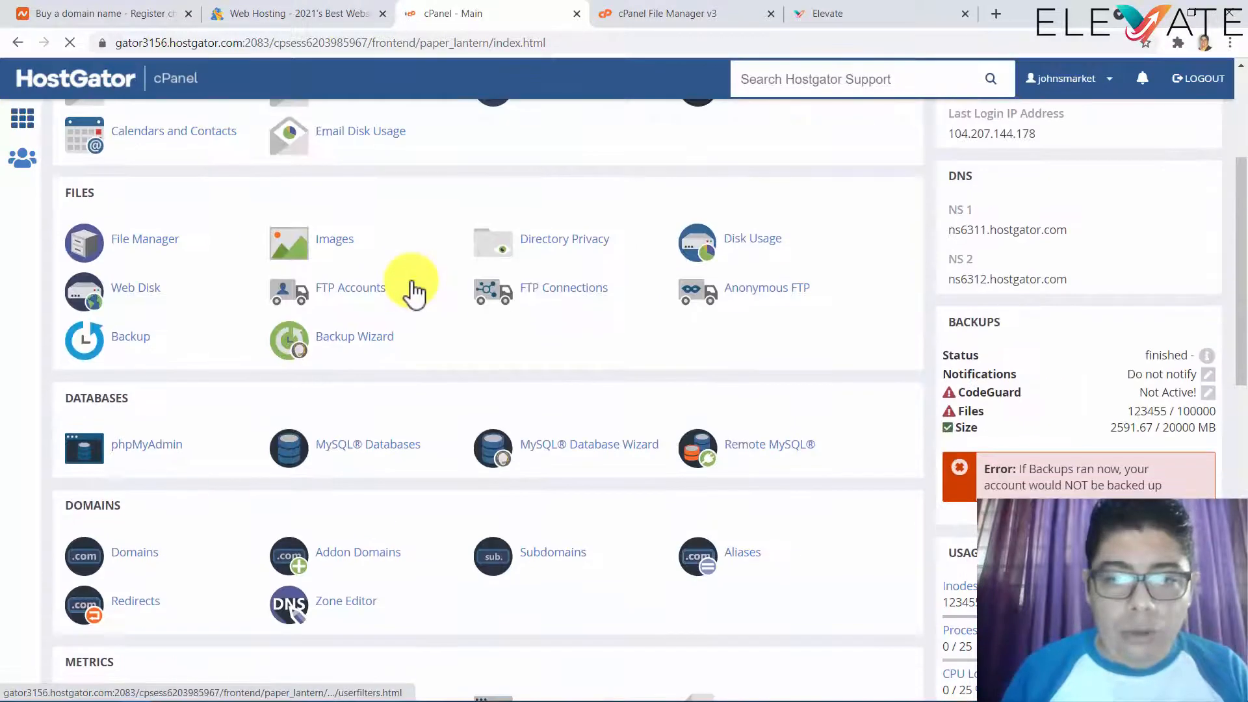
{"action": "left_click", "coordinate": [794, 449]}
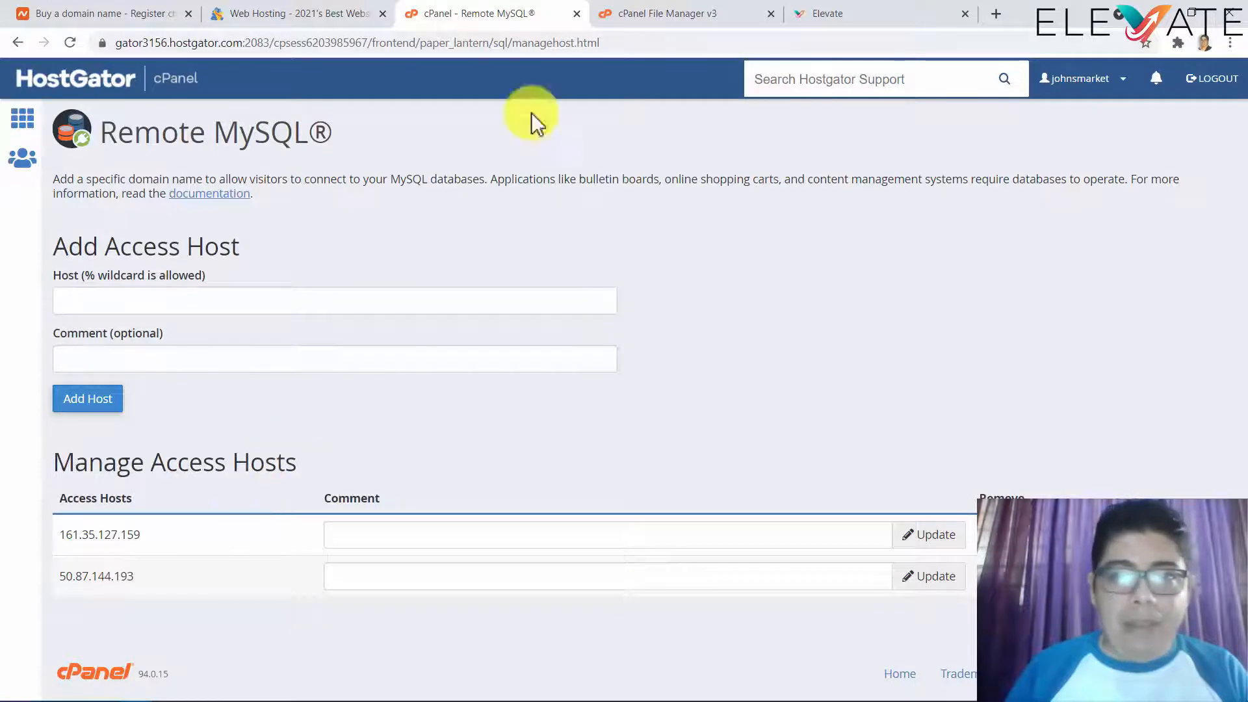
{"action": "left_click", "coordinate": [811, 20]}
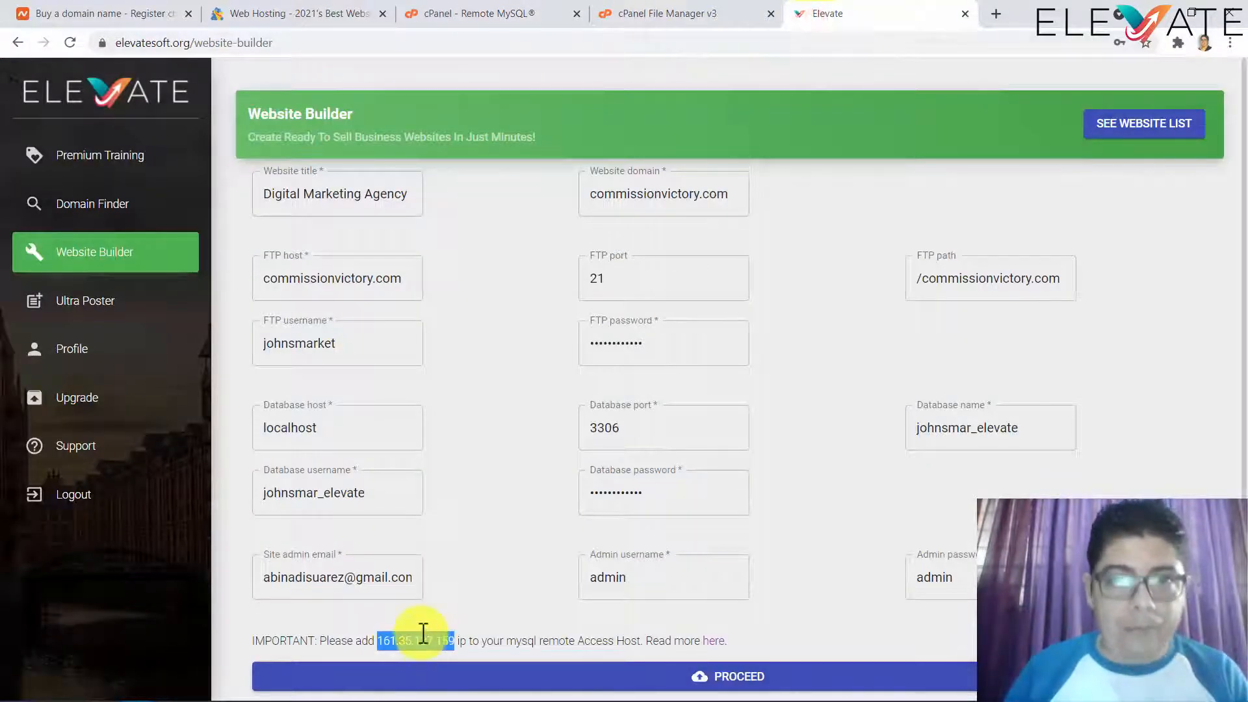
{"action": "left_click", "coordinate": [536, 17]}
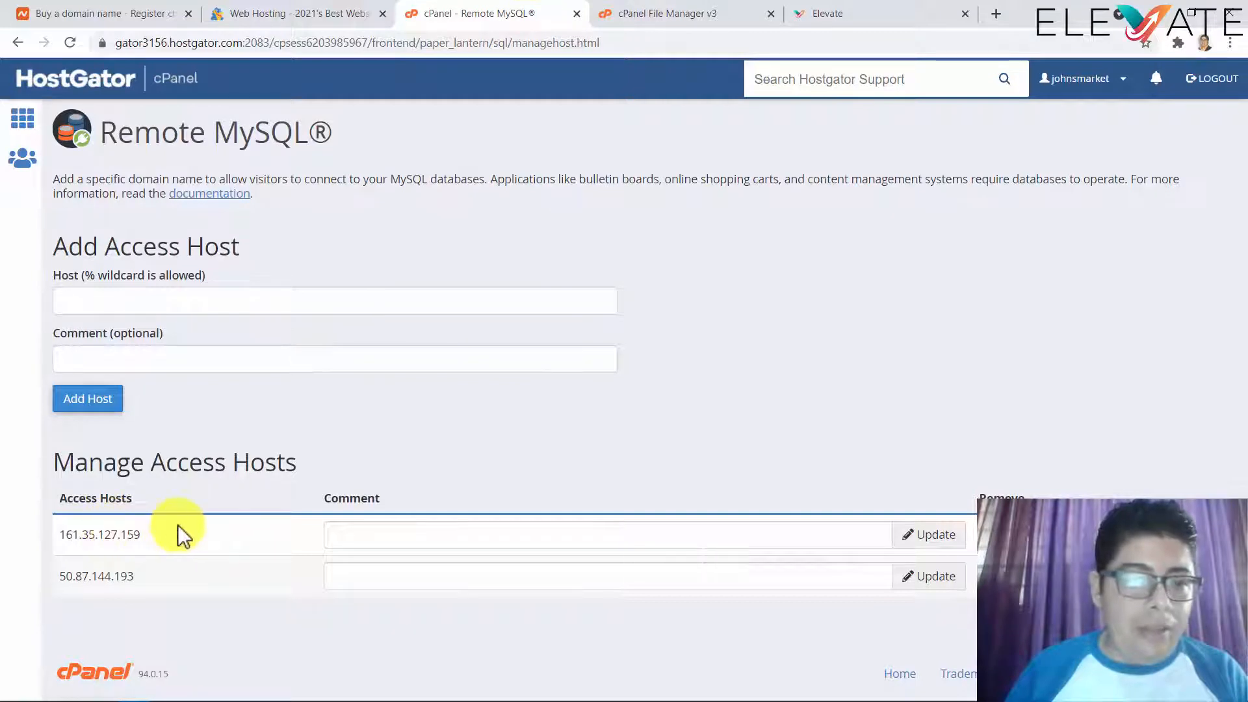
{"action": "left_click", "coordinate": [1004, 534]}
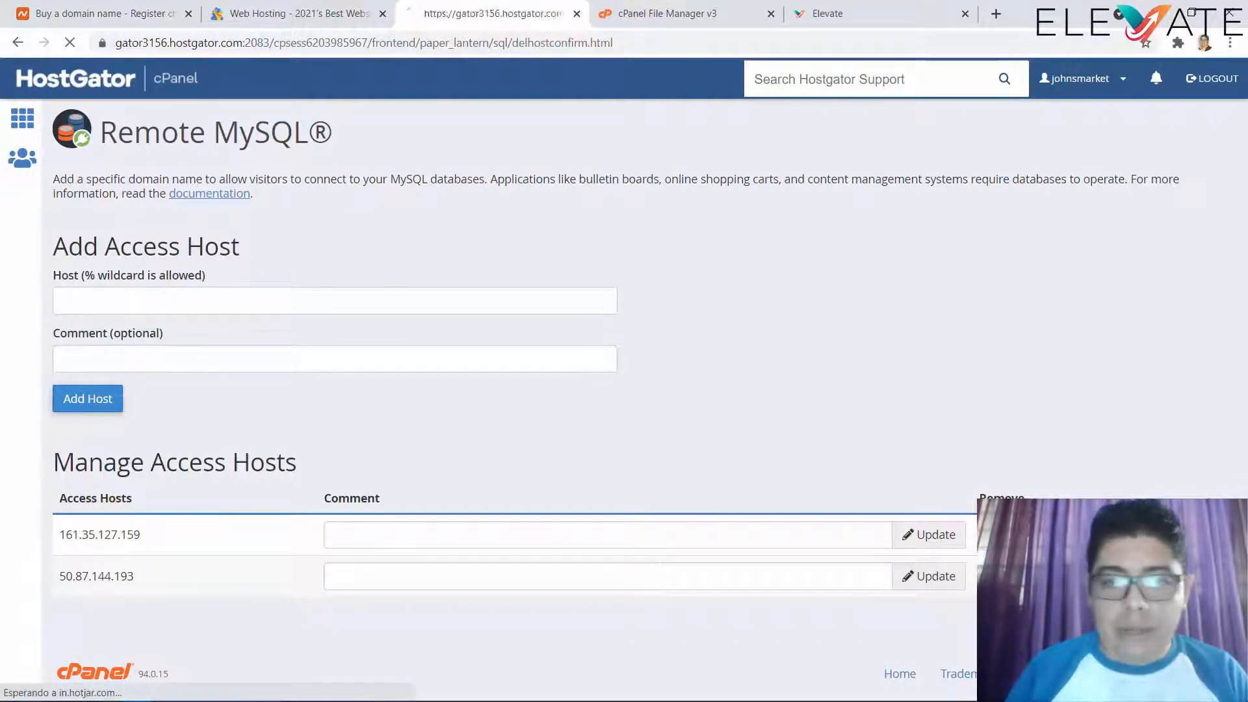
{"action": "left_click", "coordinate": [156, 296]}
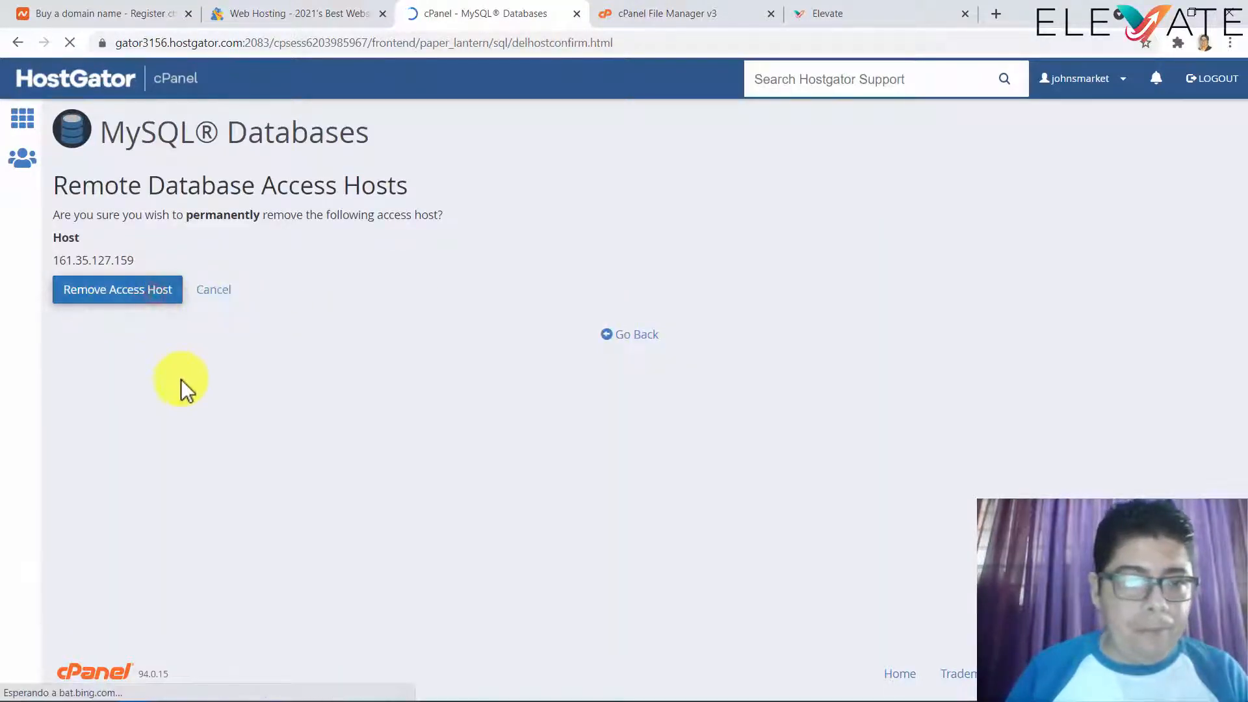
{"action": "left_click", "coordinate": [645, 253]}
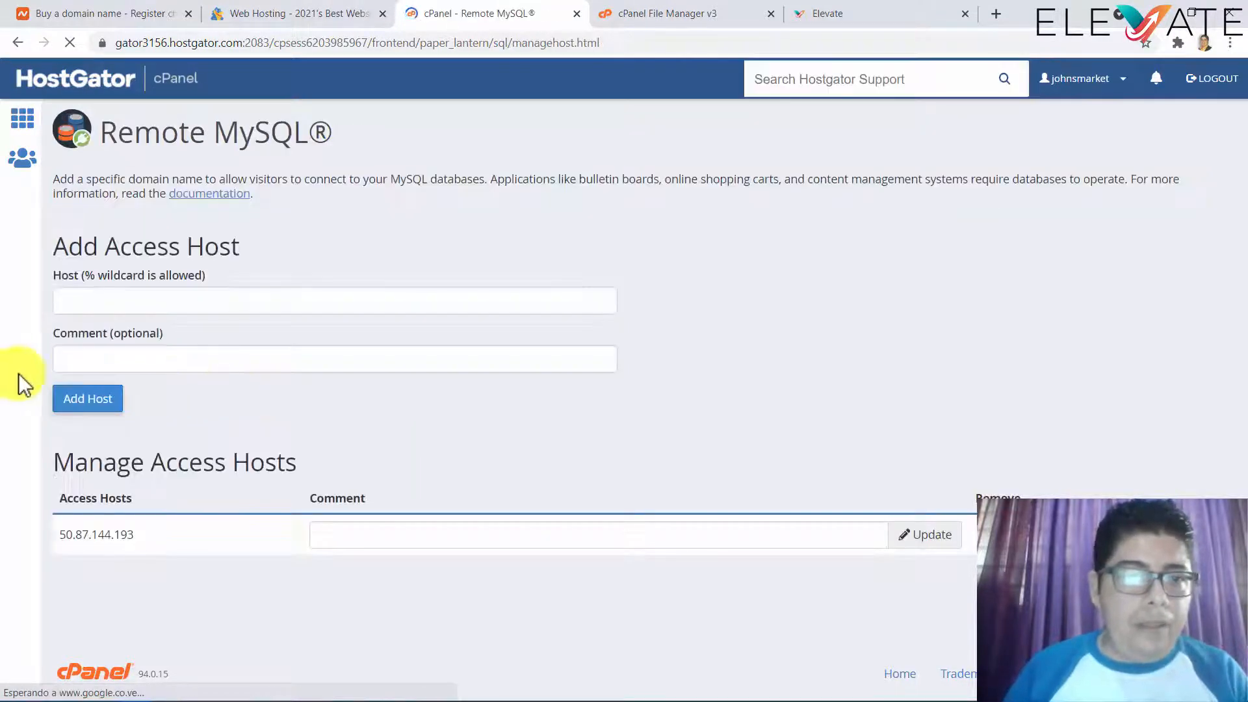
- Add 161.35.127.159 back as a Remote MySQL access host
{"action": "left_click", "coordinate": [55, 304]}
{"action": "key", "text": "ctrl+v"}
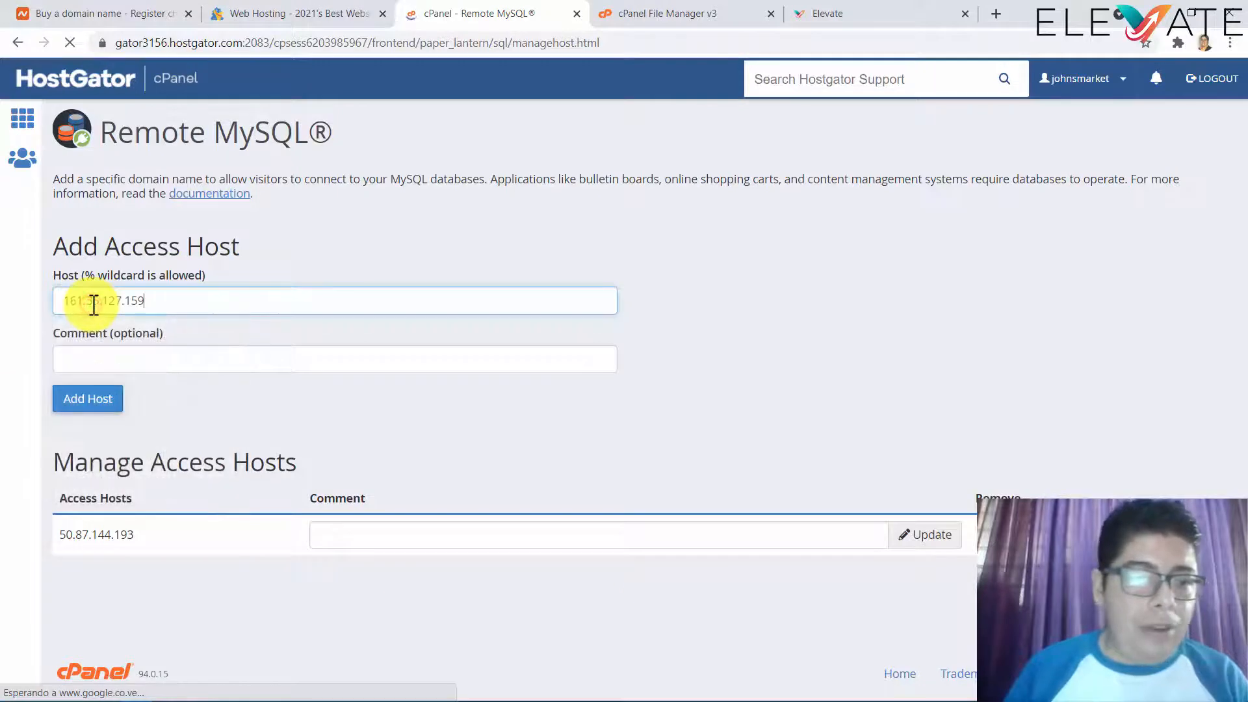
{"action": "left_click", "coordinate": [85, 406]}
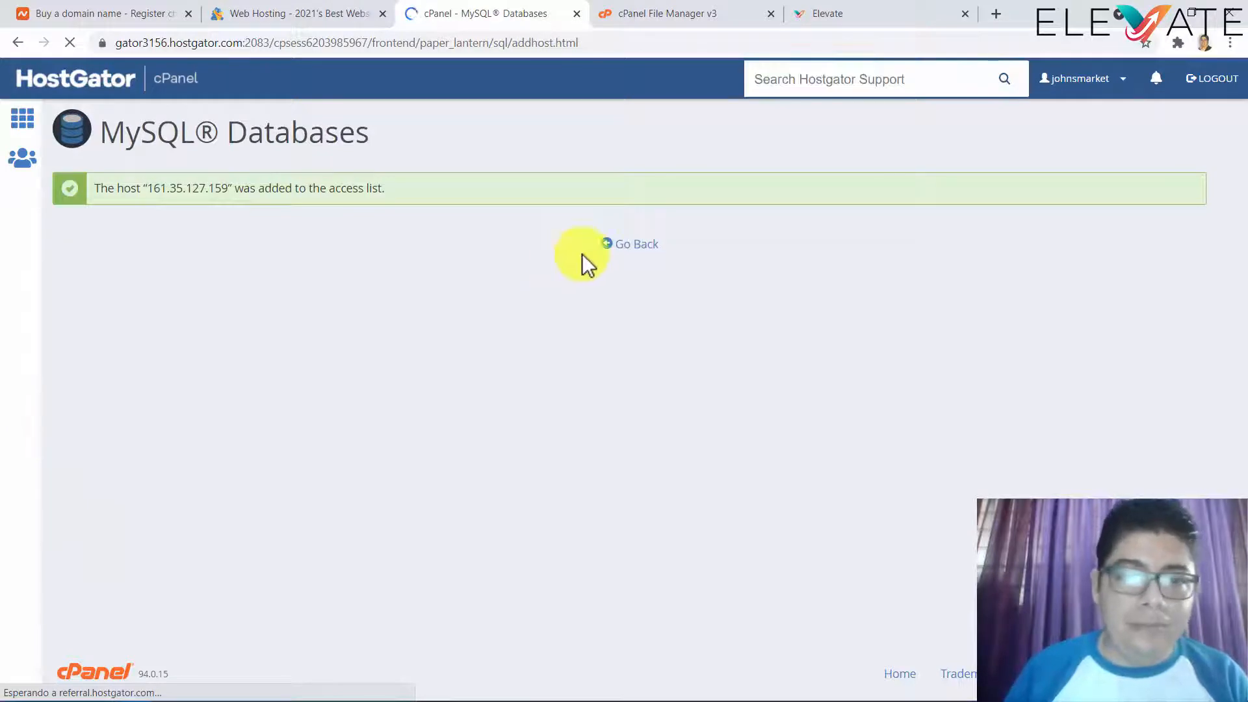
{"action": "left_click", "coordinate": [630, 245]}
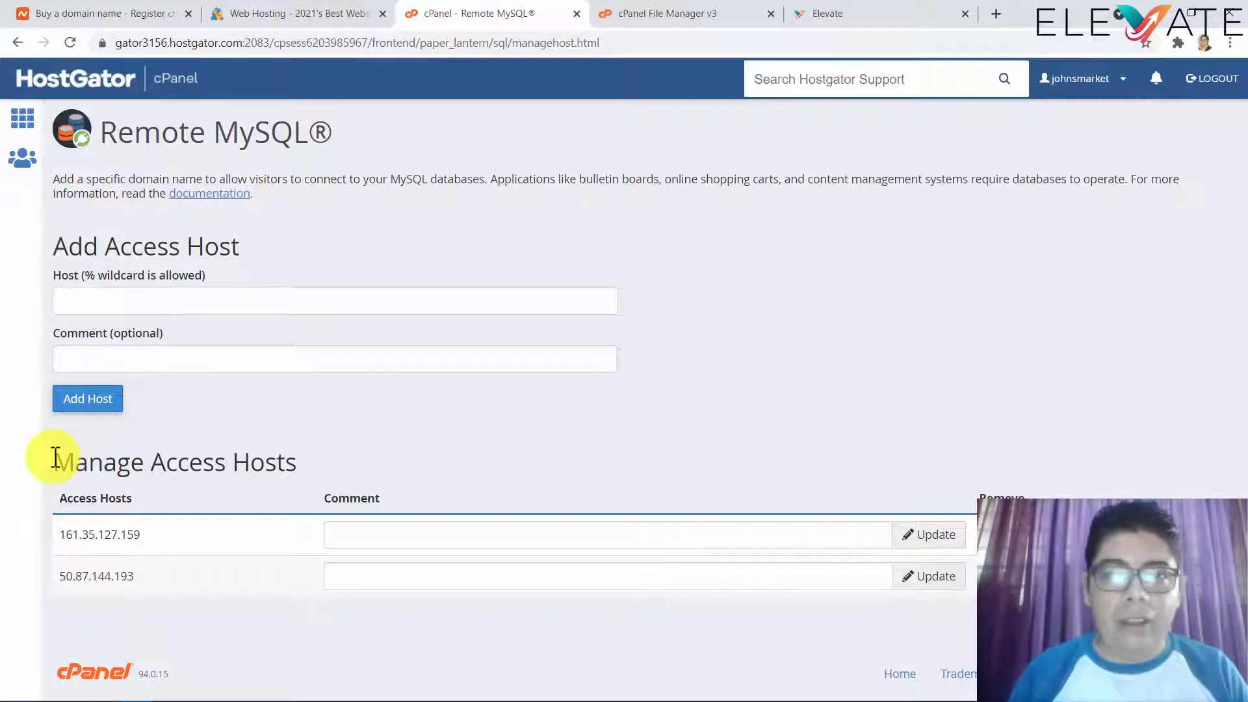
- Launch the build and deployment of the Digital Marketing Agency site from Elevate's completed Website Builder form
{"action": "left_click", "coordinate": [829, 14]}
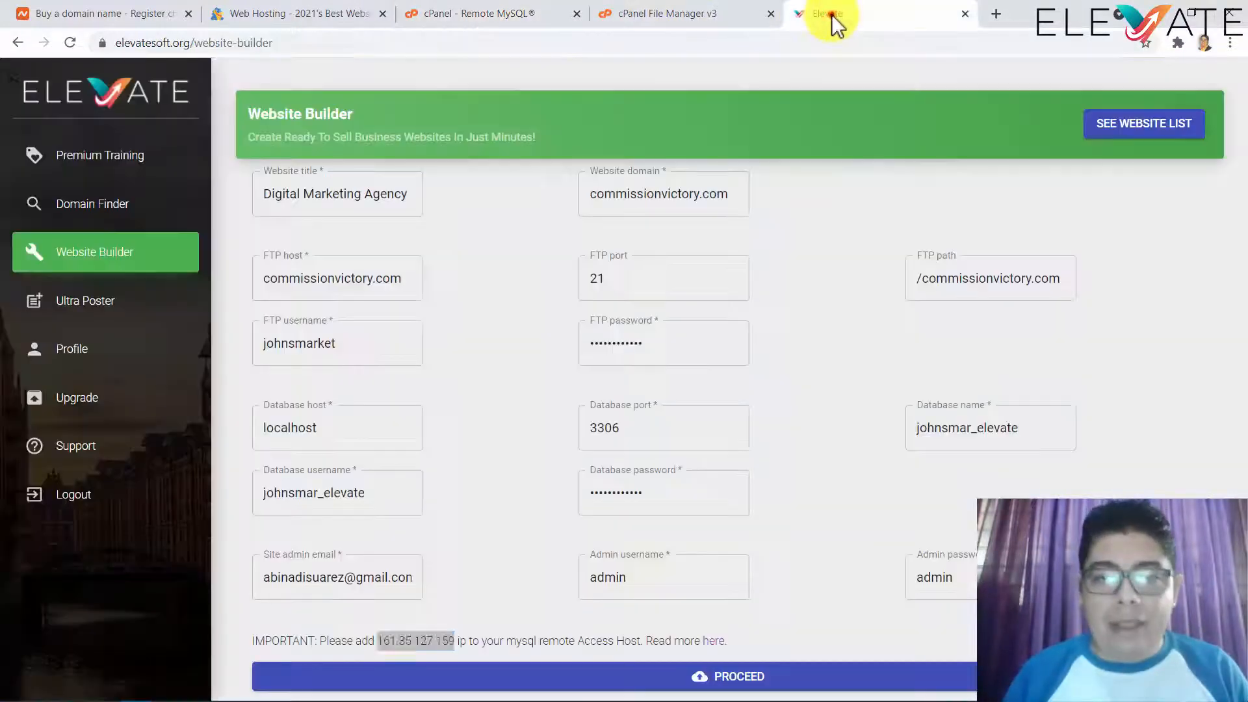
{"action": "left_click", "coordinate": [474, 510]}
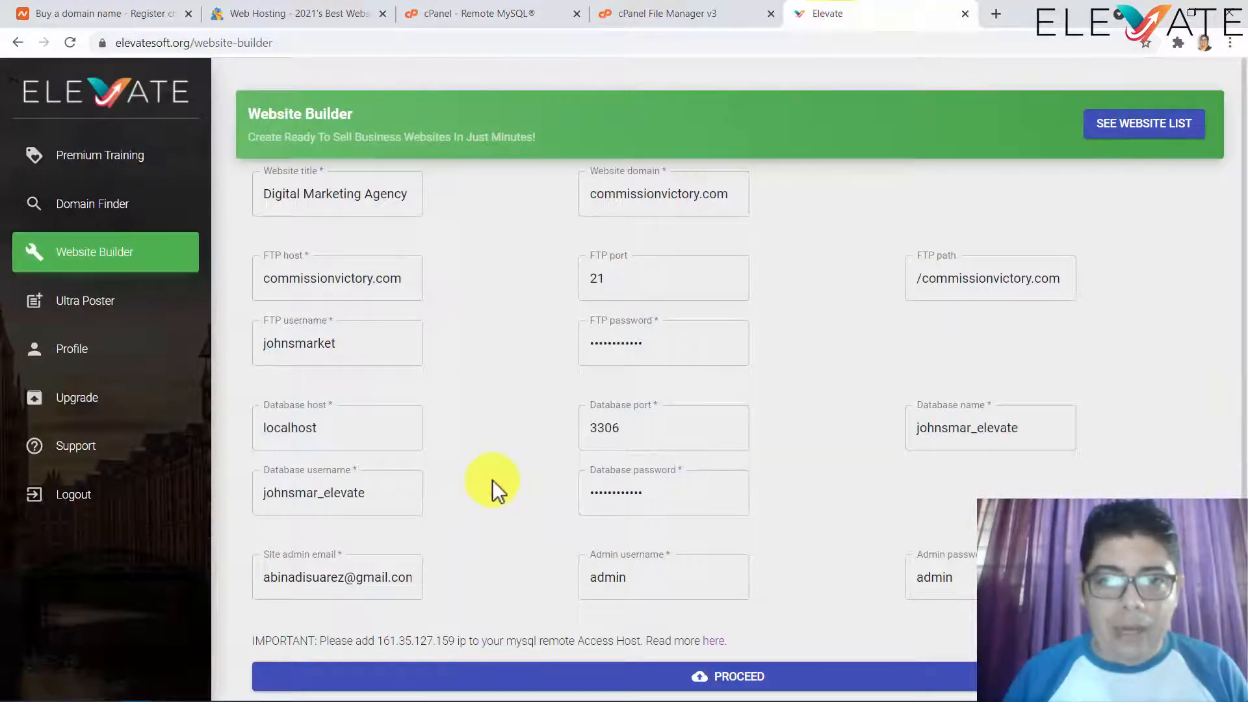
{"action": "scroll", "coordinate": [493, 481], "scroll_direction": "down", "scroll_amount": 1}
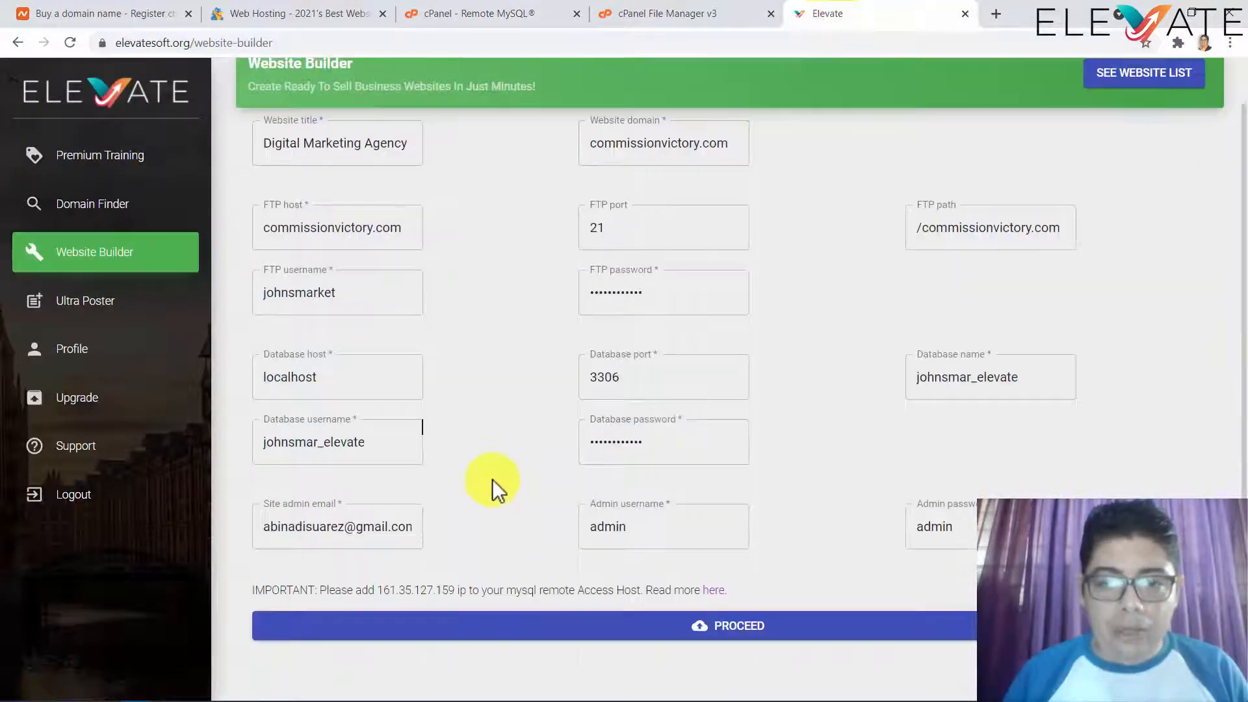
{"action": "left_click", "coordinate": [752, 633]}
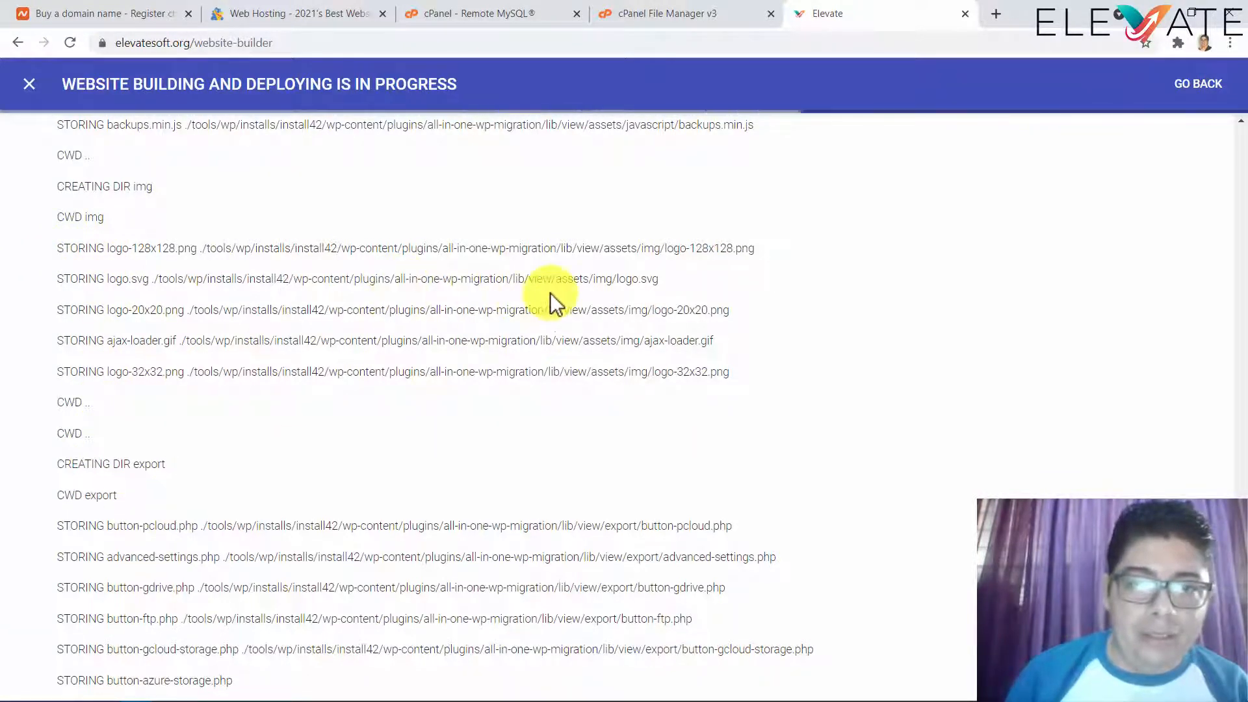
- Open the commissionvictory.com folder in File Manager and refresh its listing twice
{"action": "left_click", "coordinate": [664, 21]}
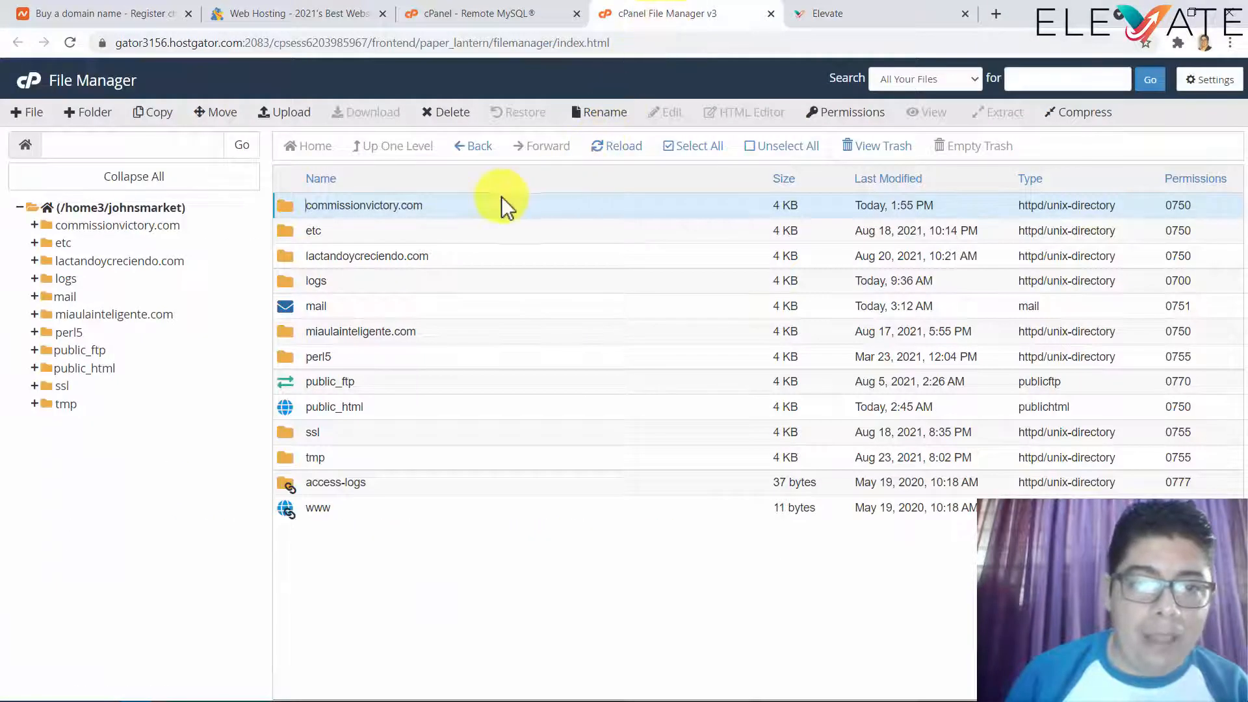
{"action": "double_click", "coordinate": [442, 205]}
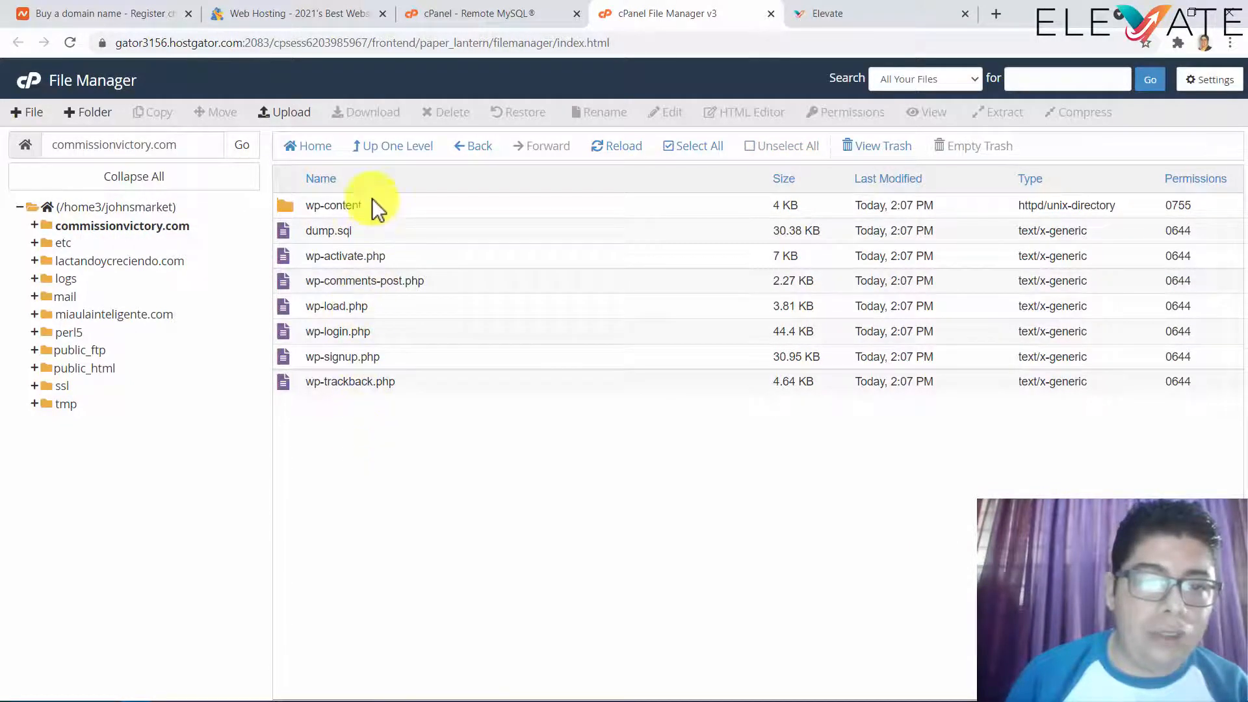
{"action": "left_click", "coordinate": [619, 148]}
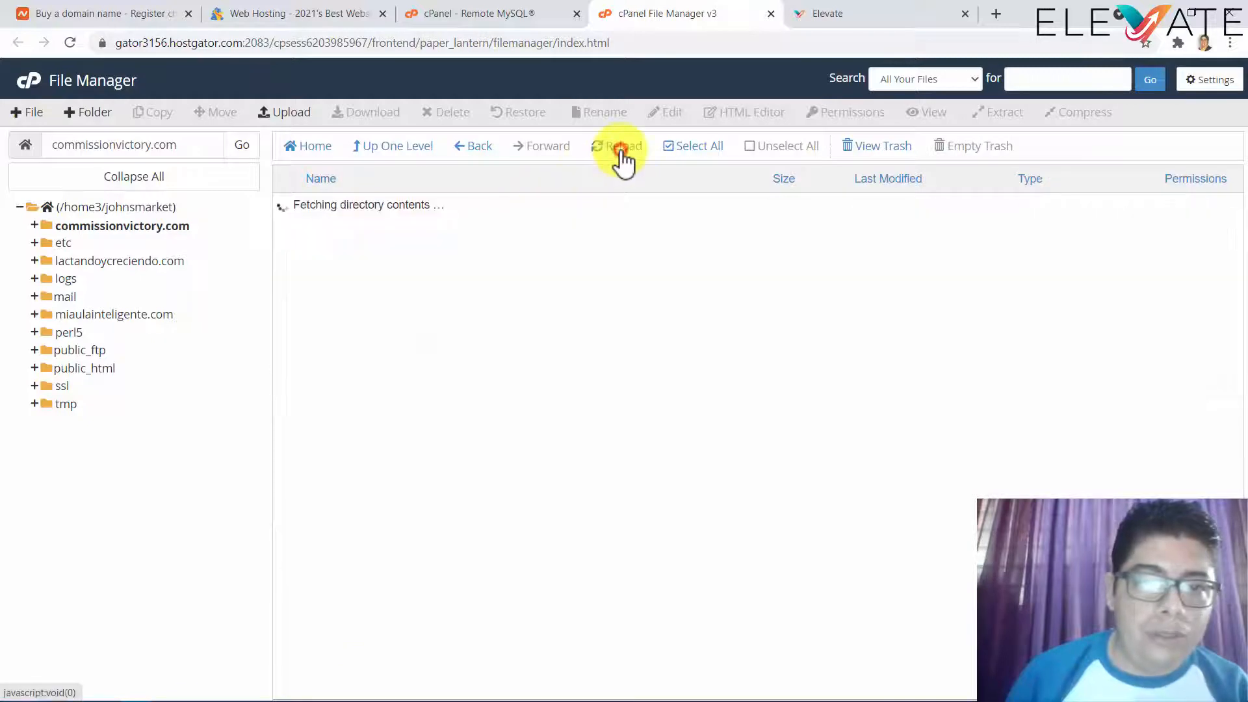
{"action": "left_click", "coordinate": [623, 156]}
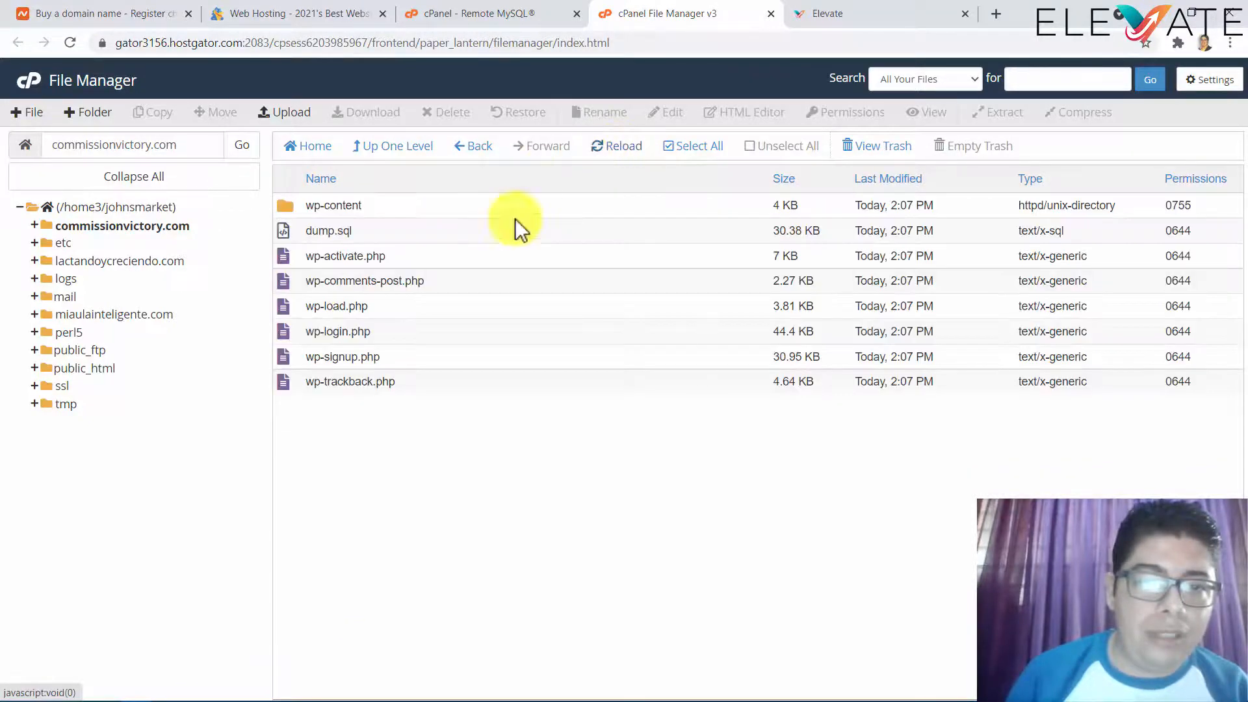
- Compare Elevate's wp-content upload log with the refreshed commissionvictory.com file listing
{"action": "left_click", "coordinate": [824, 17]}
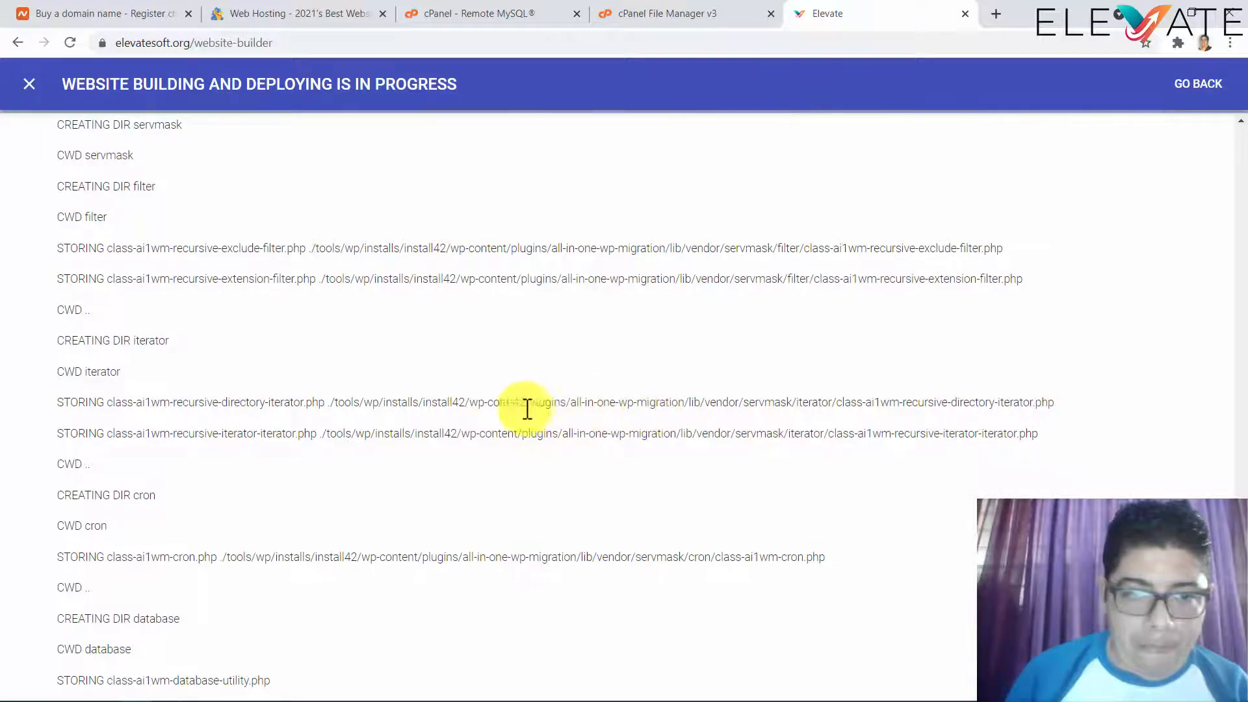
{"action": "left_click_drag", "start_coordinate": [469, 403], "coordinate": [521, 401]}
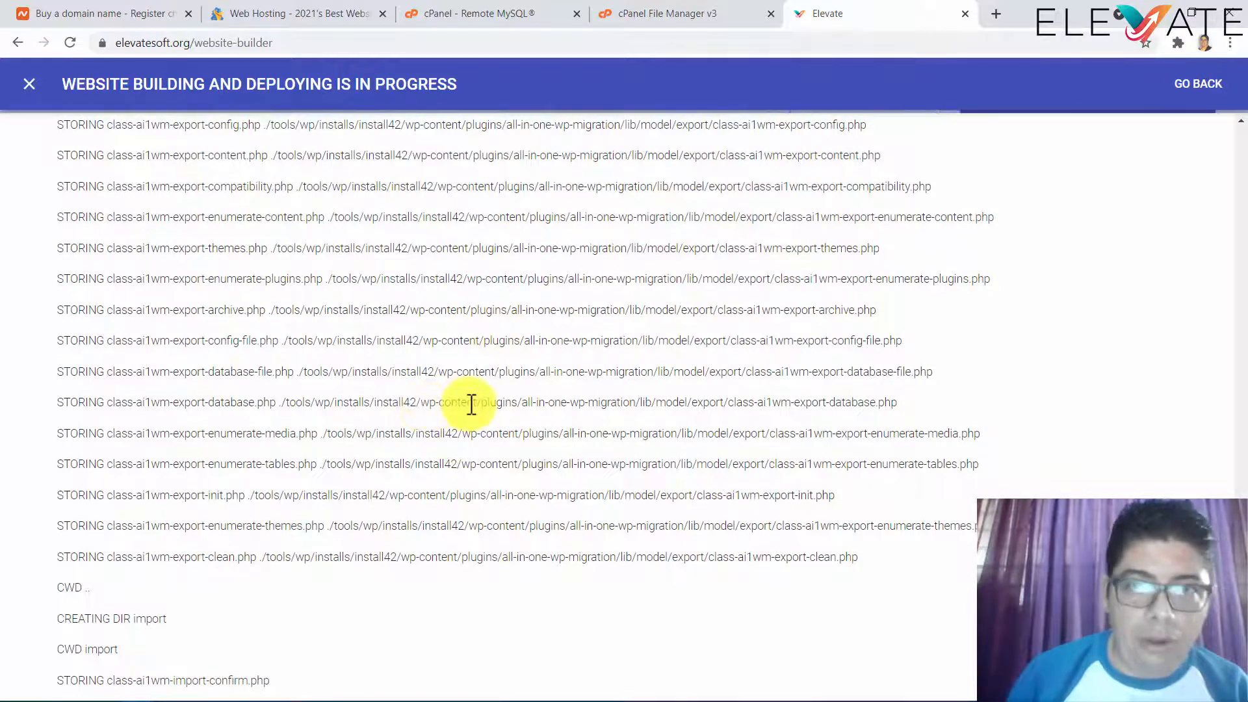
{"action": "left_click", "coordinate": [665, 17]}
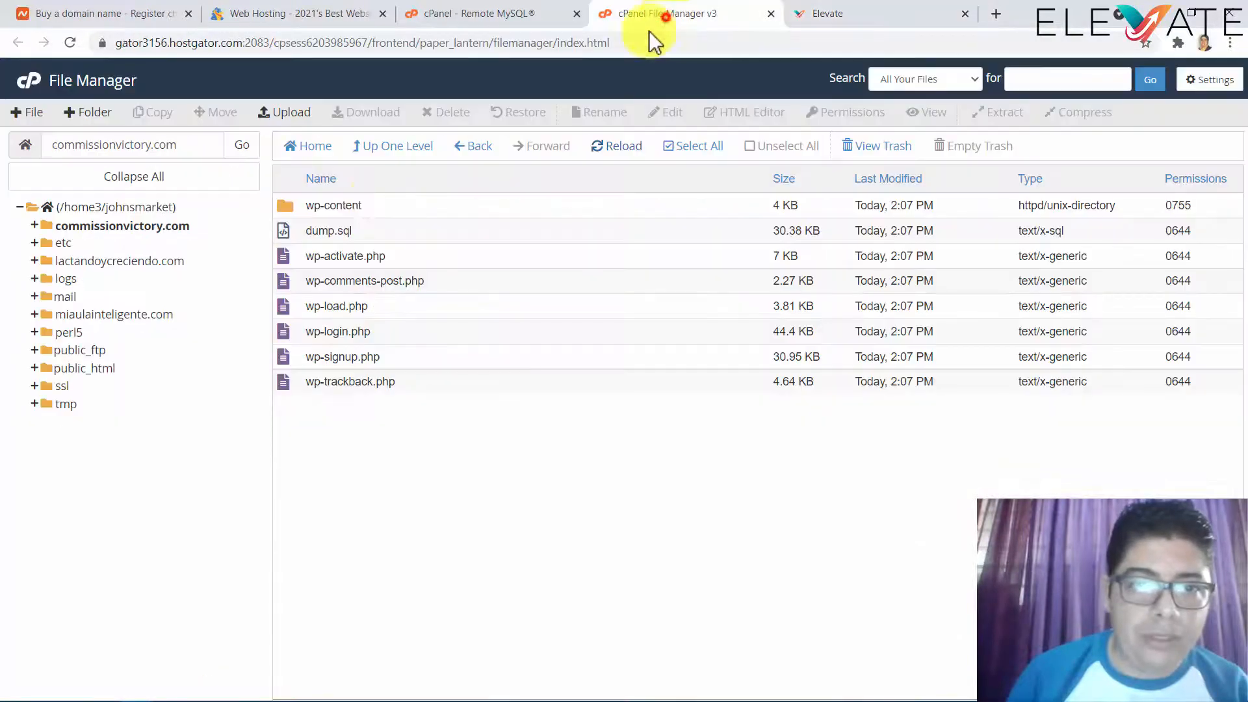
{"action": "left_click", "coordinate": [596, 157]}
{"action": "left_click", "coordinate": [616, 159]}
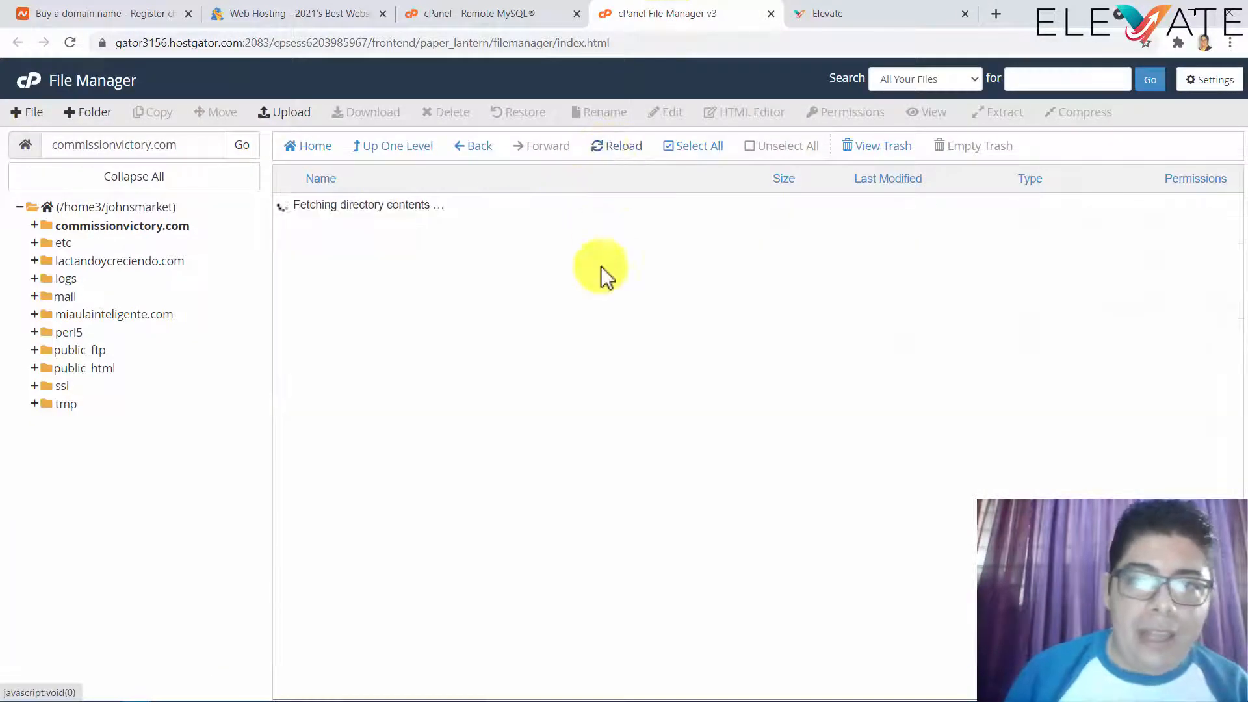
{"action": "left_click", "coordinate": [828, 14]}
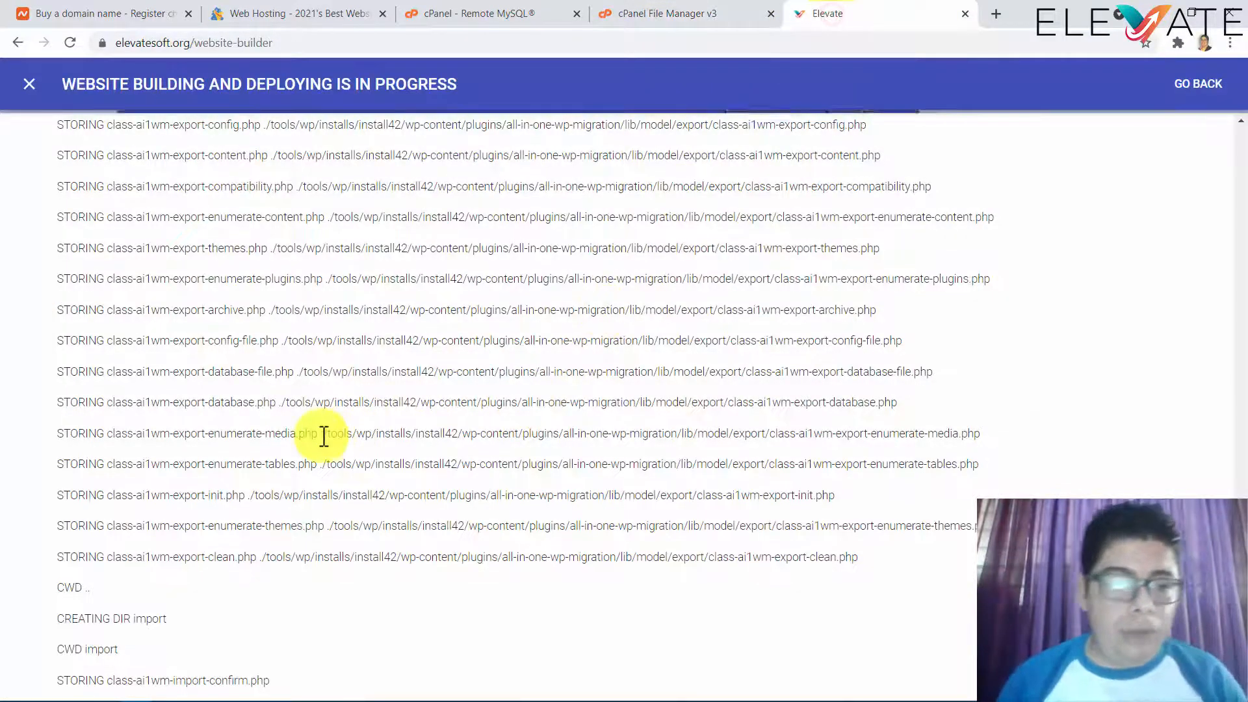